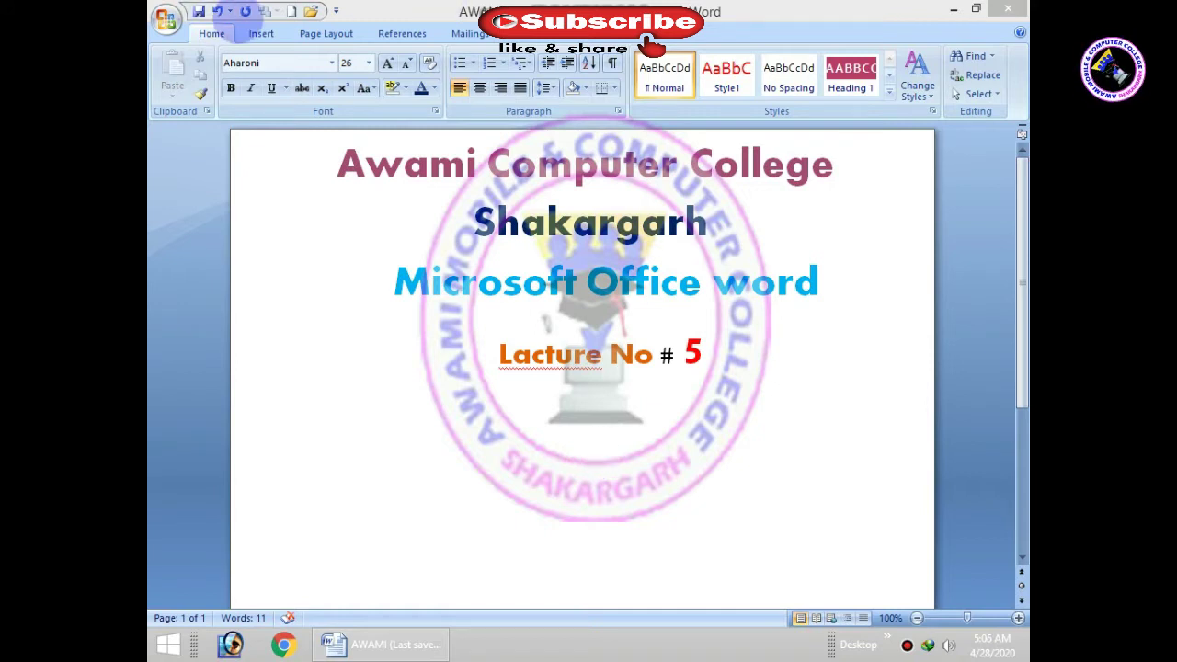
Show the Insert tab's commands above the 'Awami Computer College' title page
{"action": "left_click", "coordinate": [260, 33]}
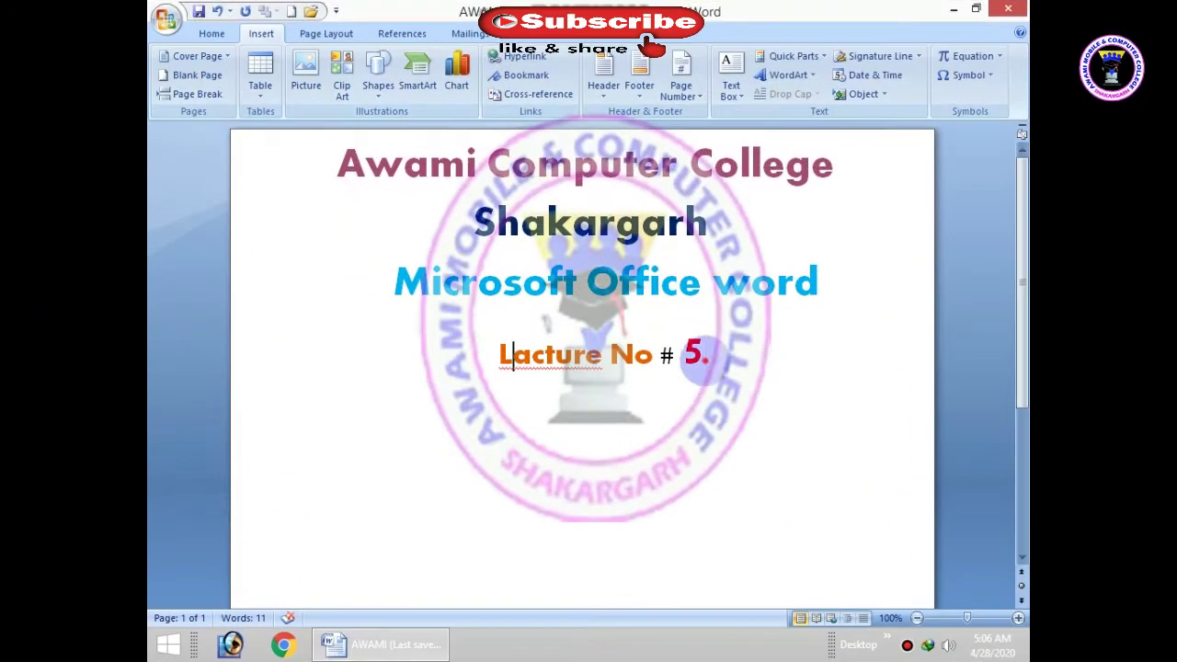
Insert the logo image ffff from New Volume (E:) below the 'Lacture No # 5' line
{"action": "left_click", "coordinate": [704, 355]}
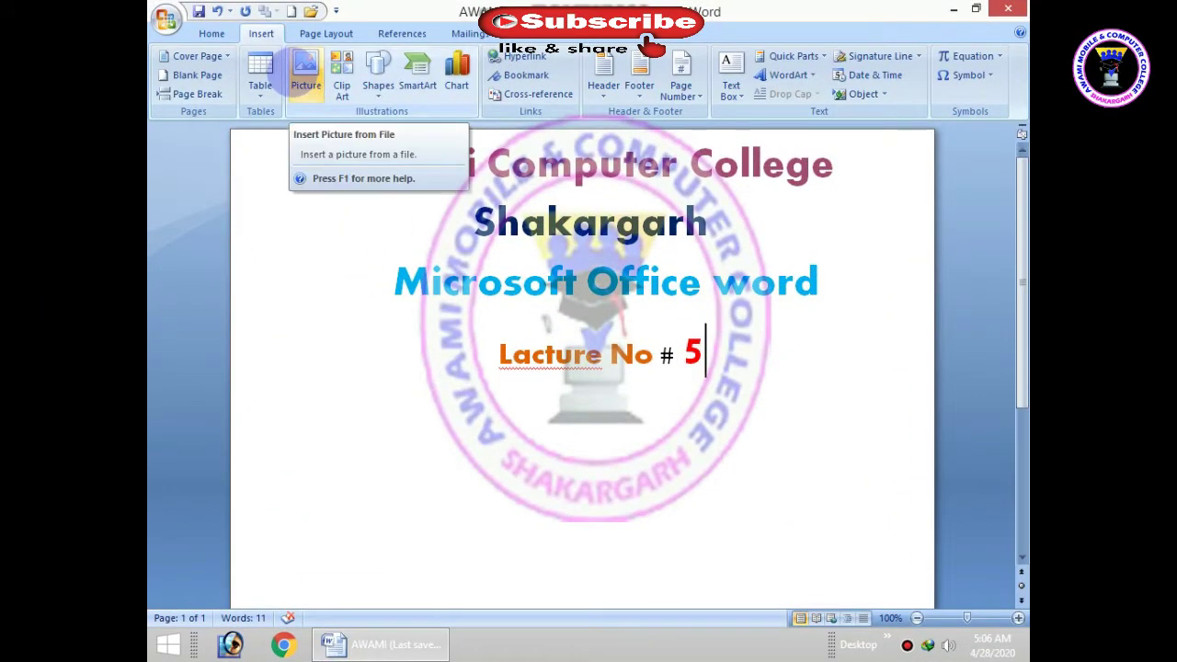
{"action": "left_click", "coordinate": [299, 76]}
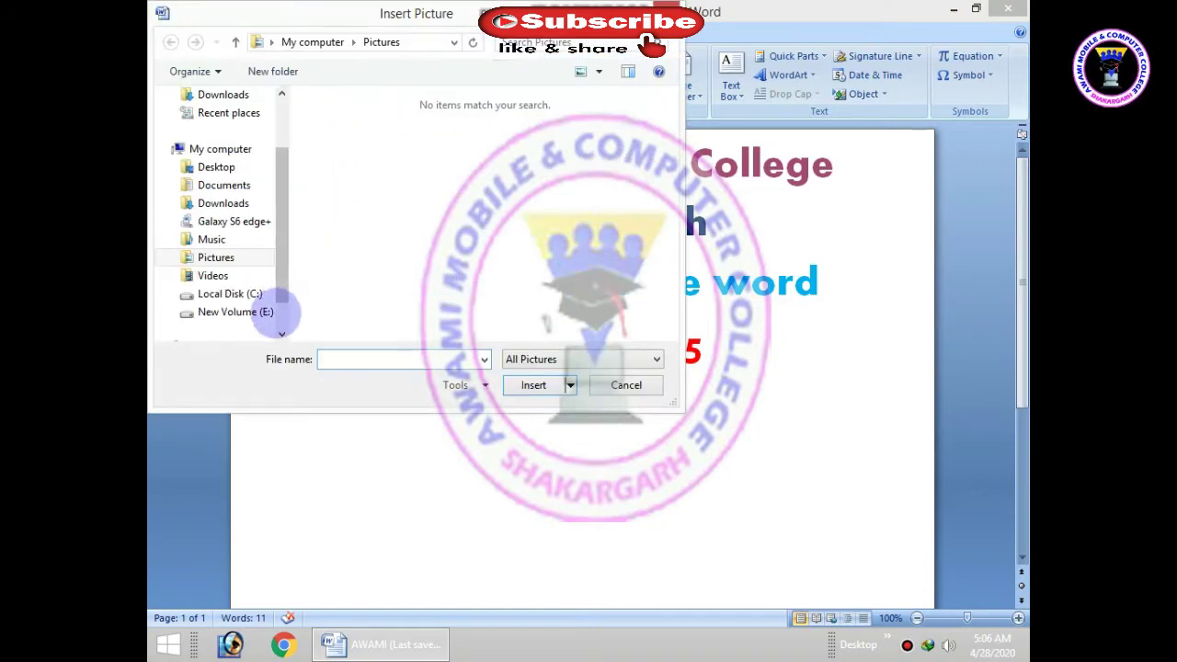
{"action": "left_click", "coordinate": [271, 312]}
{"action": "left_click", "coordinate": [344, 276]}
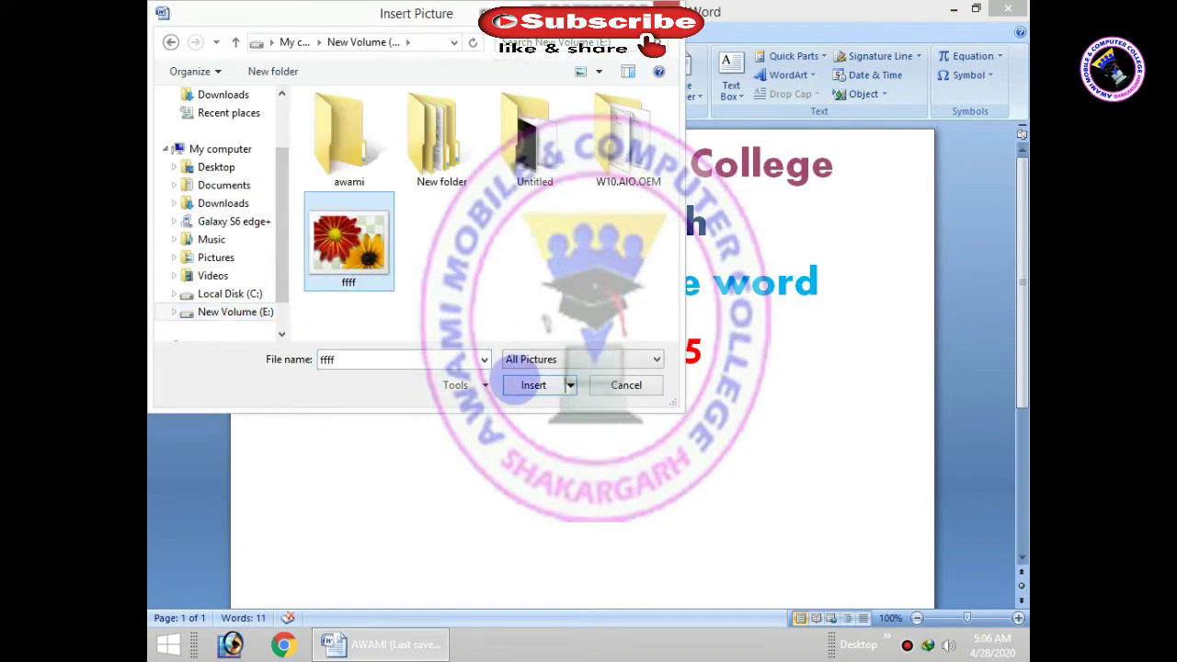
{"action": "left_click", "coordinate": [526, 385]}
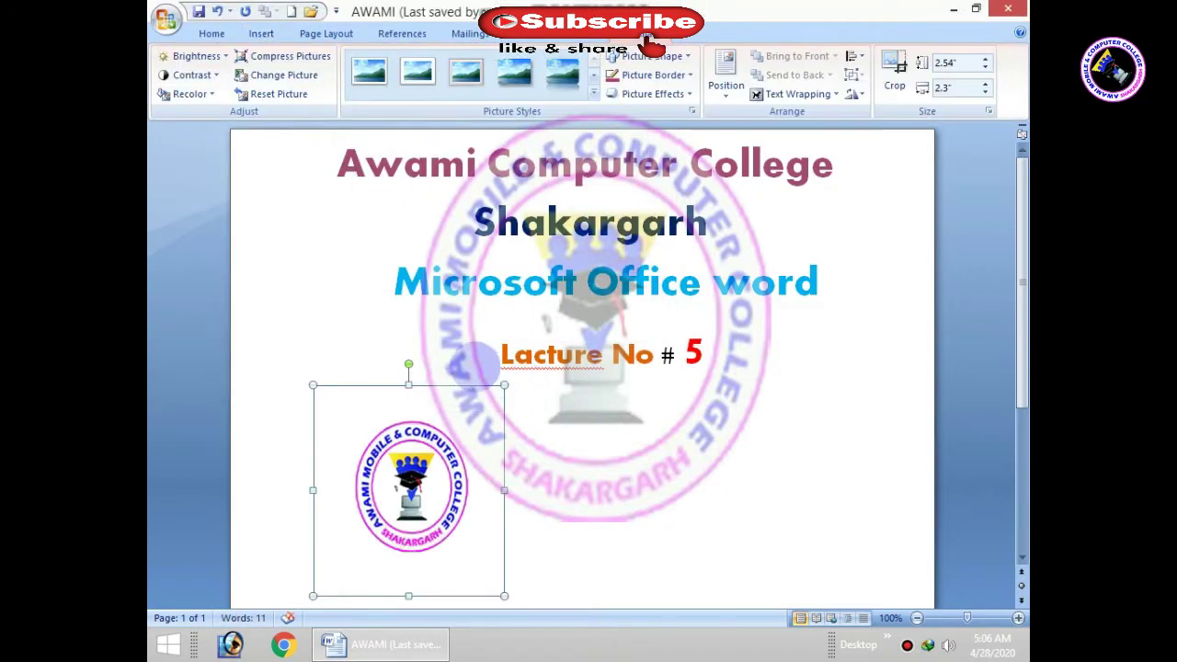
Shrink the logo to 1.52 by 1.38 inches and drag it up beside the lecture line
{"action": "scroll", "coordinate": [471, 352], "scroll_direction": "down", "scroll_amount": 3}
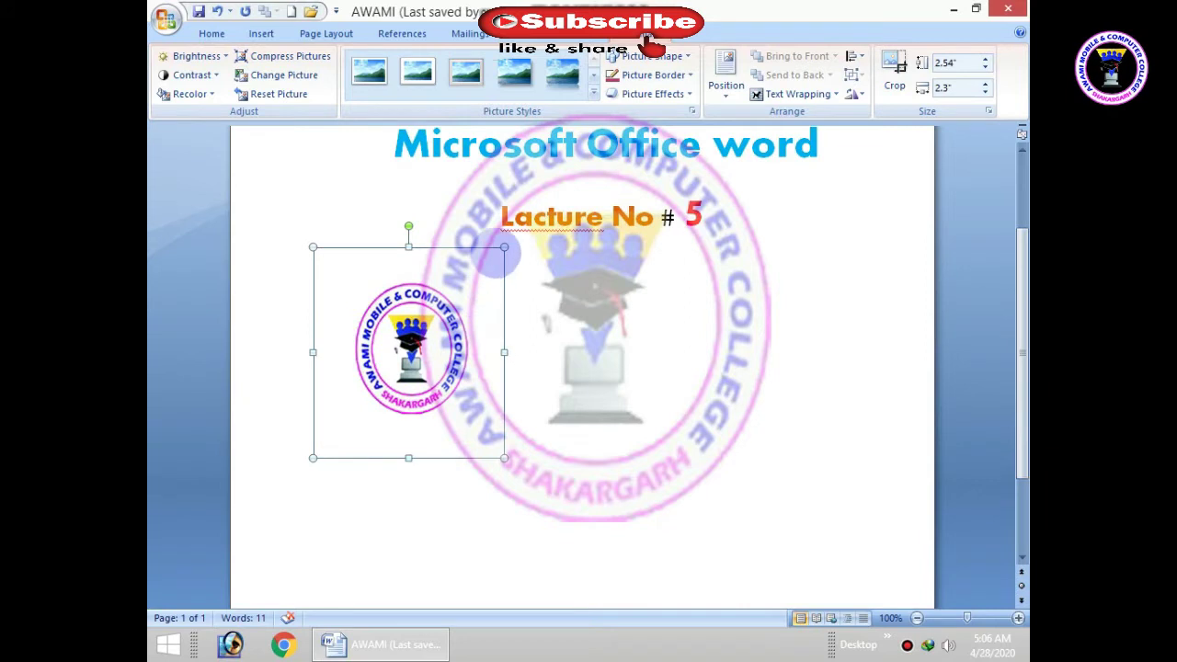
{"action": "left_click_drag", "start_coordinate": [503, 249], "coordinate": [421, 347]}
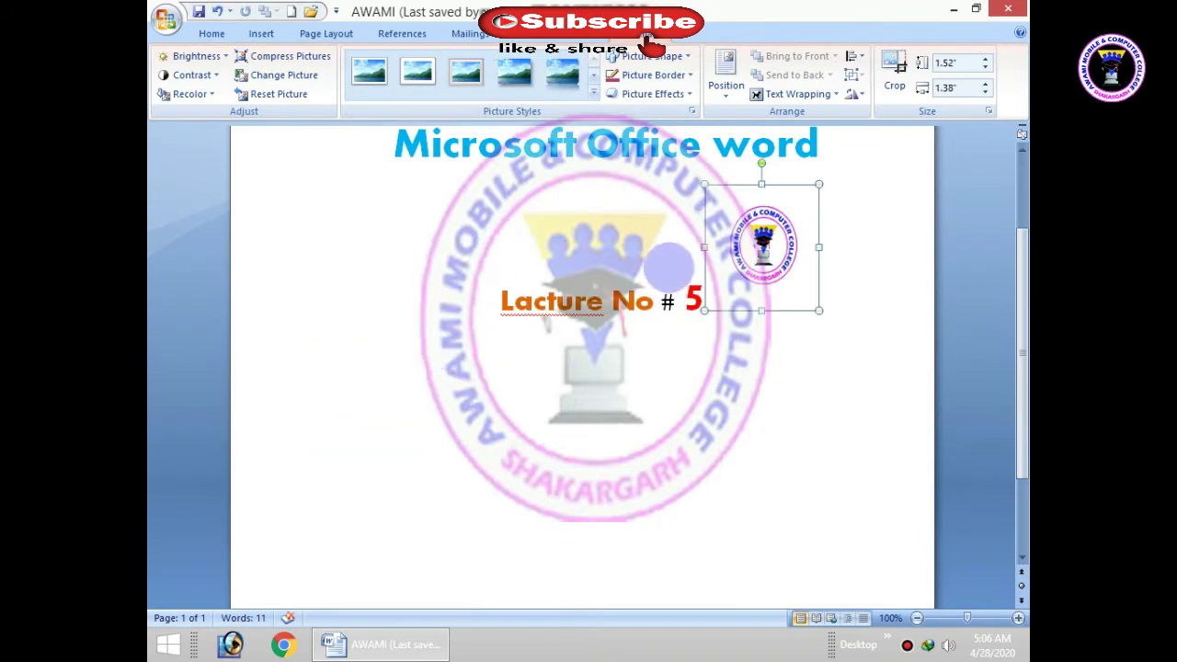
{"action": "left_click_drag", "start_coordinate": [473, 271], "coordinate": [419, 281]}
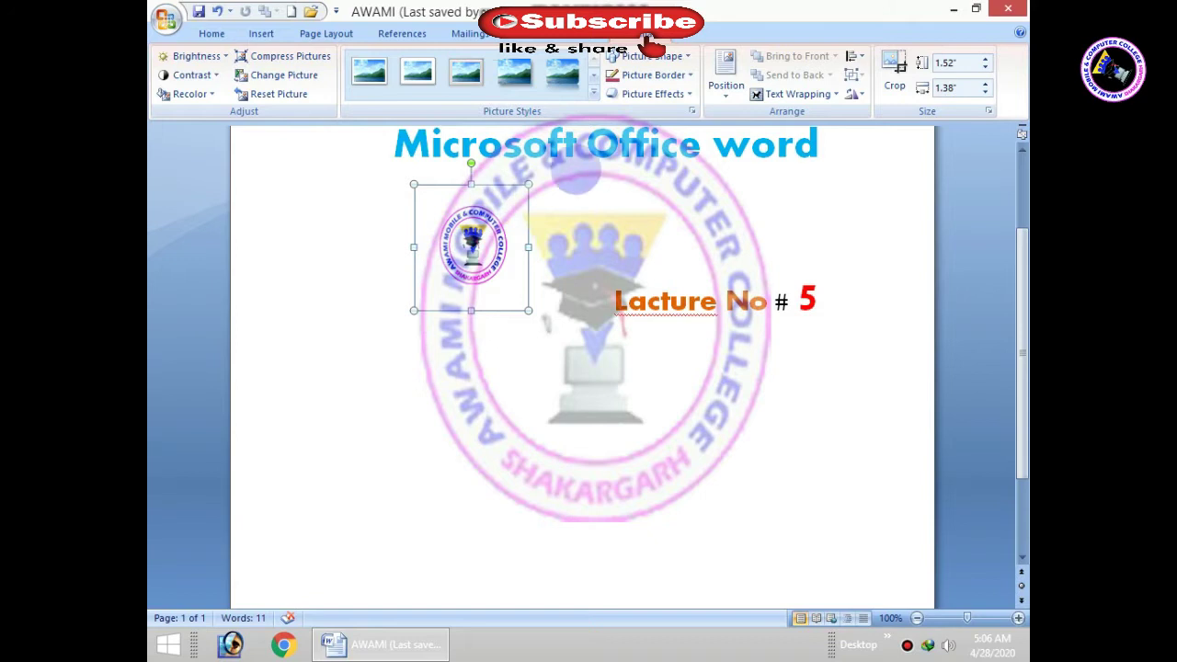
{"action": "left_click", "coordinate": [726, 76]}
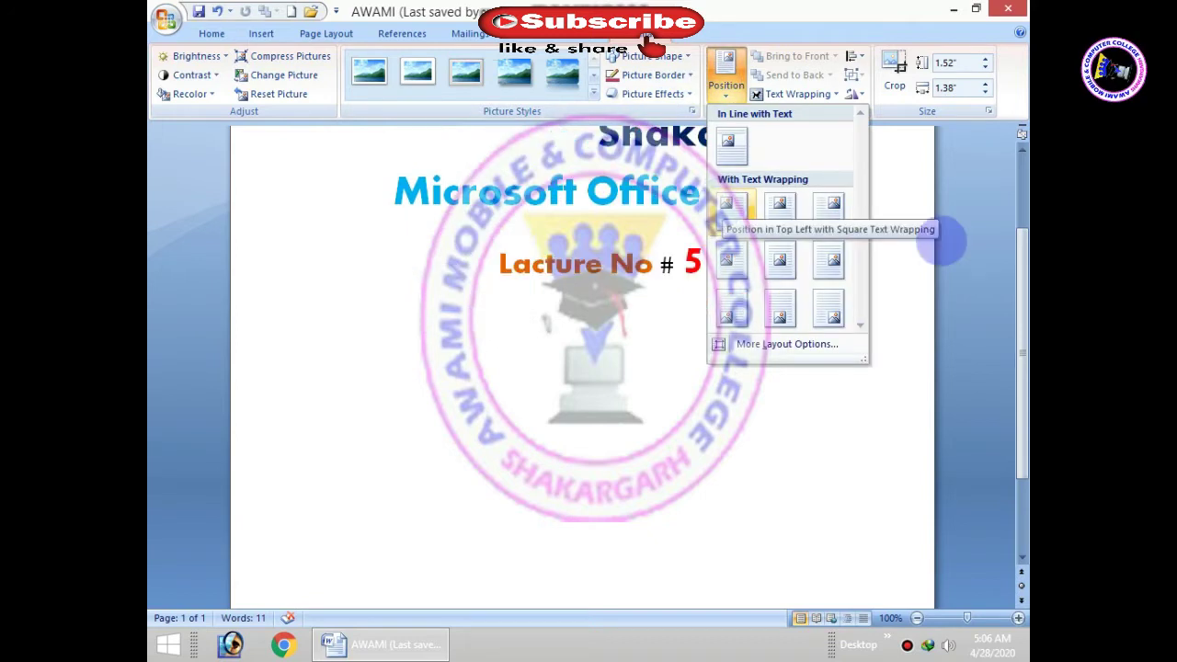
Try Middle Left, then position the logo at Middle Center with square text wrapping
{"action": "left_click", "coordinate": [1023, 191]}
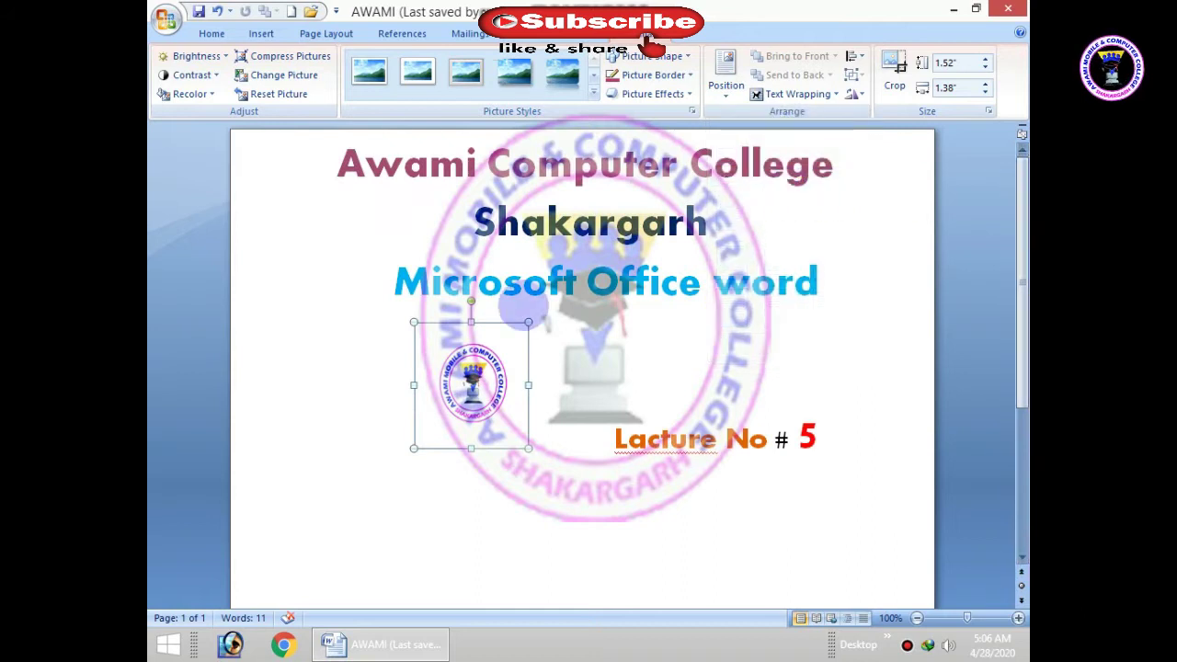
{"action": "left_click", "coordinate": [725, 76]}
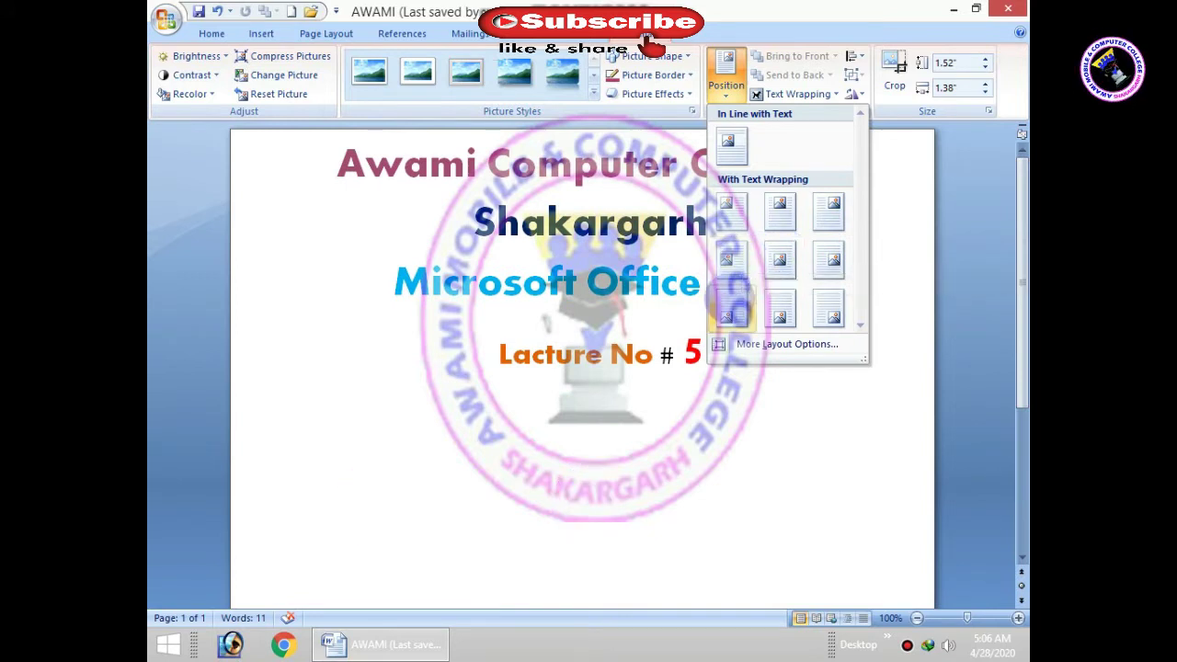
{"action": "left_click", "coordinate": [728, 260]}
{"action": "left_click", "coordinate": [1011, 464]}
{"action": "left_click", "coordinate": [726, 73]}
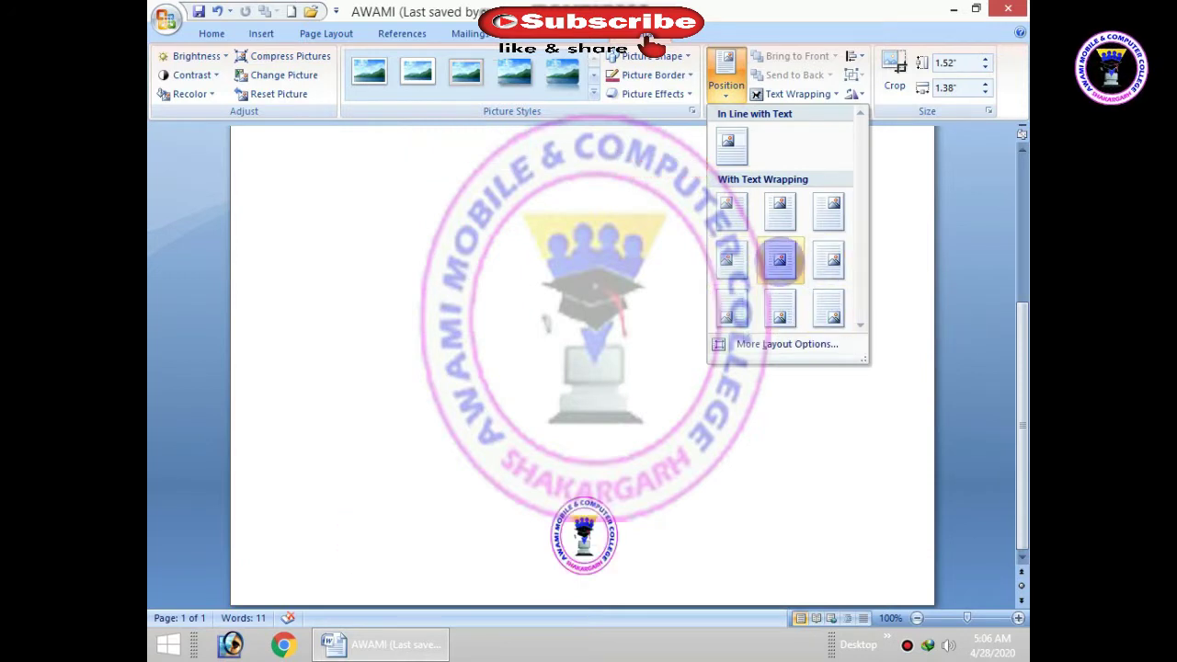
{"action": "left_click", "coordinate": [780, 260]}
{"action": "left_click_drag", "start_coordinate": [1012, 354], "coordinate": [1007, 267]}
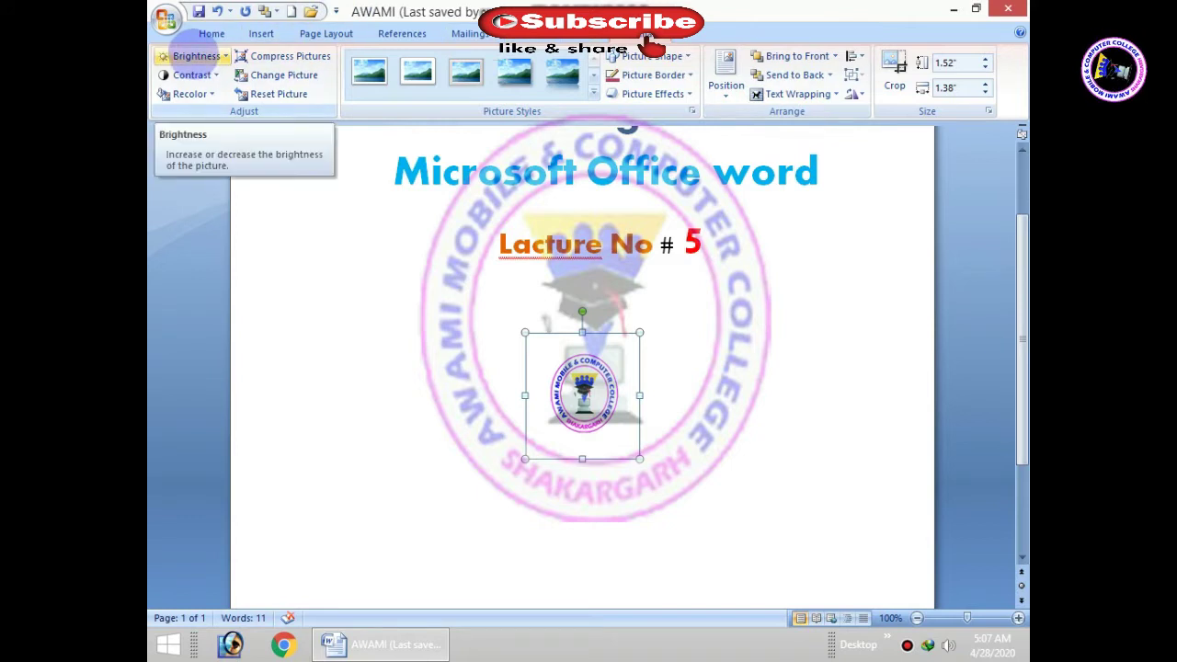
Preview brightness and contrast, then recolour the logo with the last dark orange variation
{"action": "left_click", "coordinate": [193, 56]}
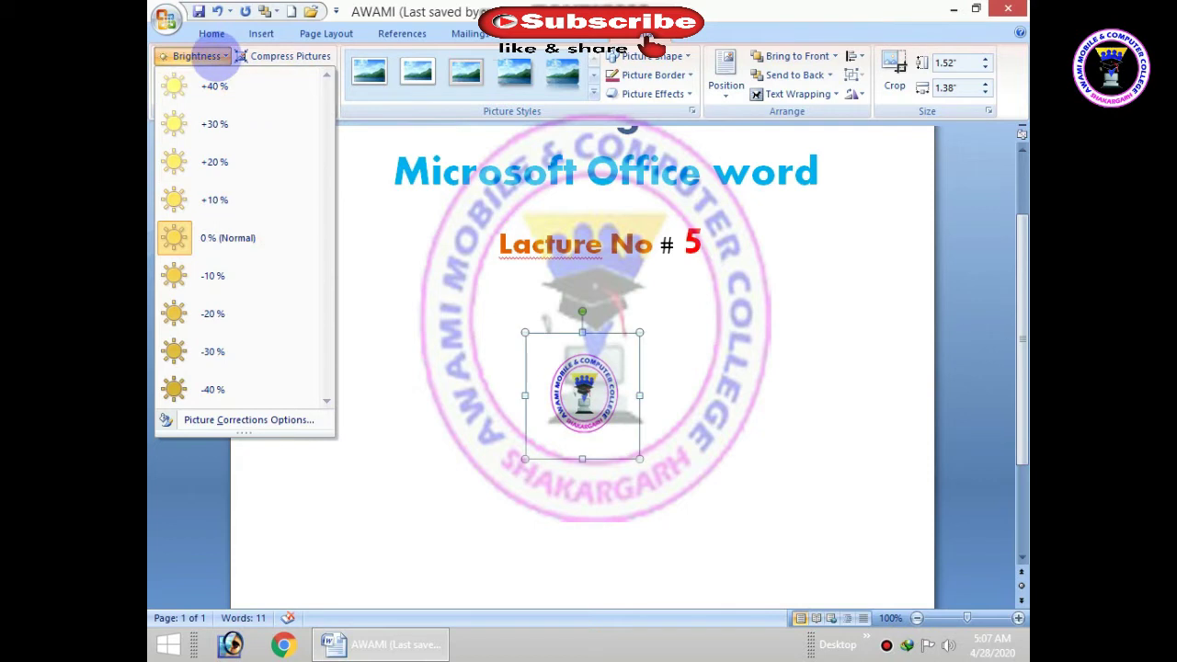
{"action": "left_click", "coordinate": [196, 56]}
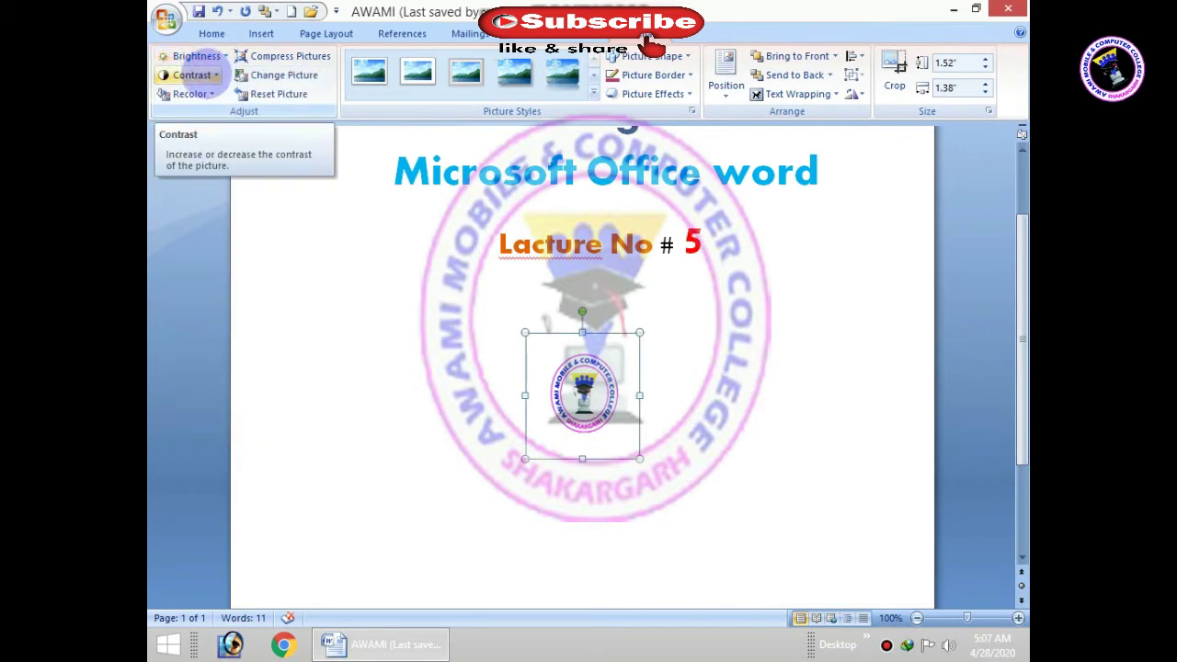
{"action": "left_click", "coordinate": [197, 75]}
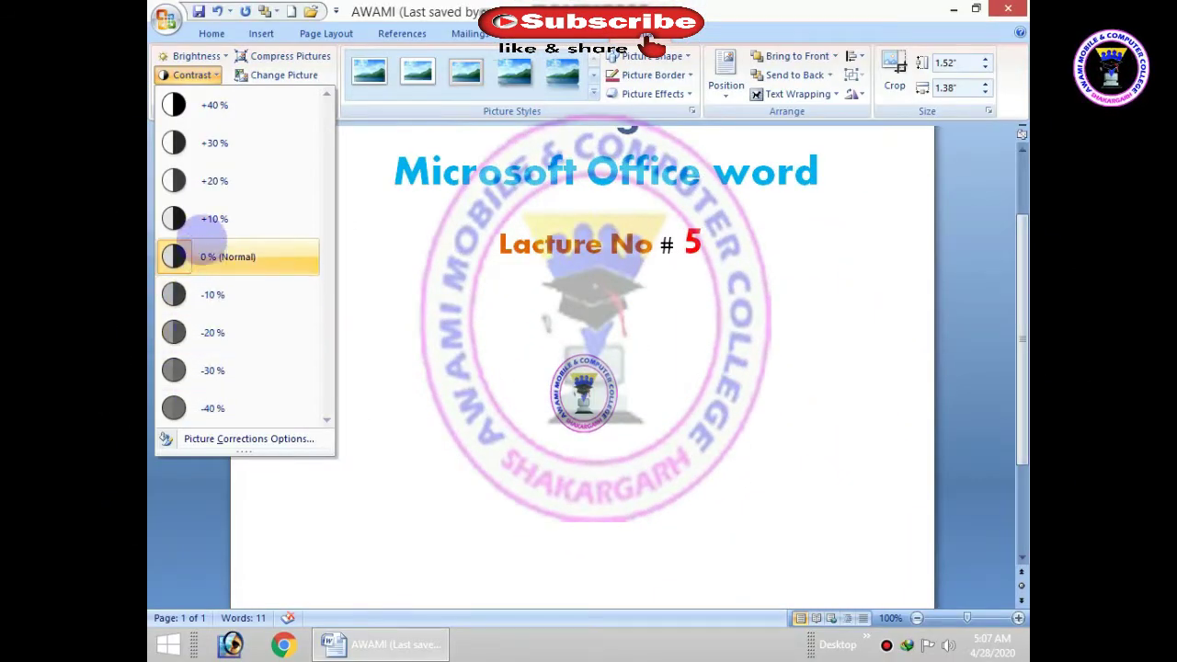
{"action": "left_click", "coordinate": [204, 181]}
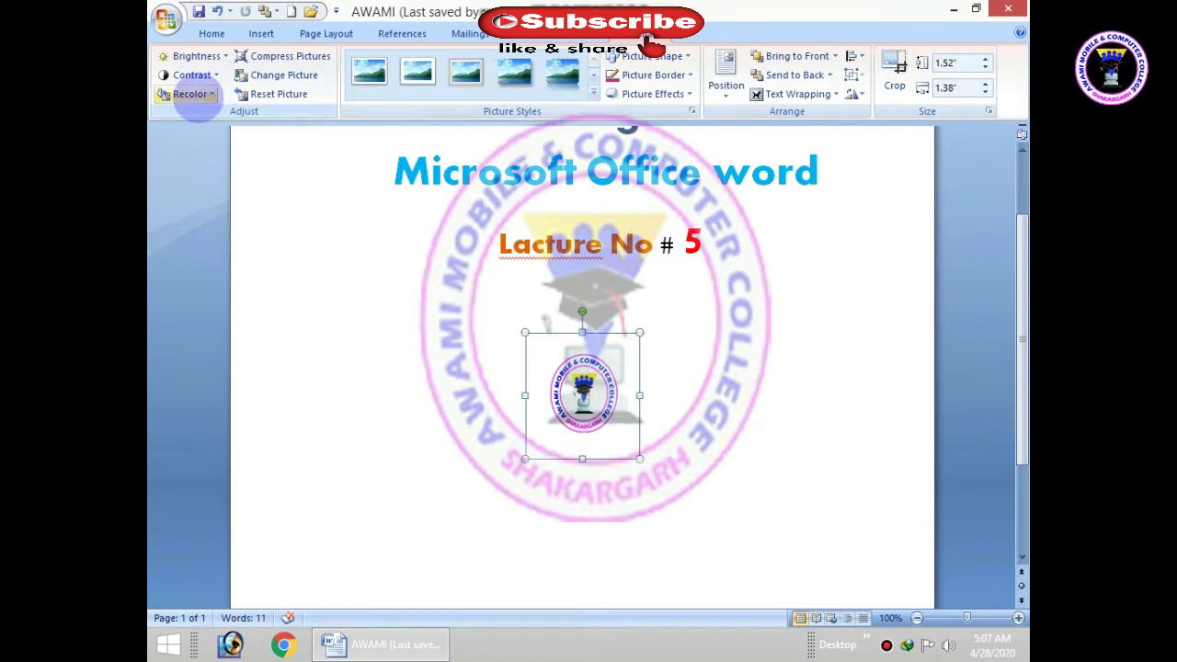
{"action": "left_click", "coordinate": [197, 95]}
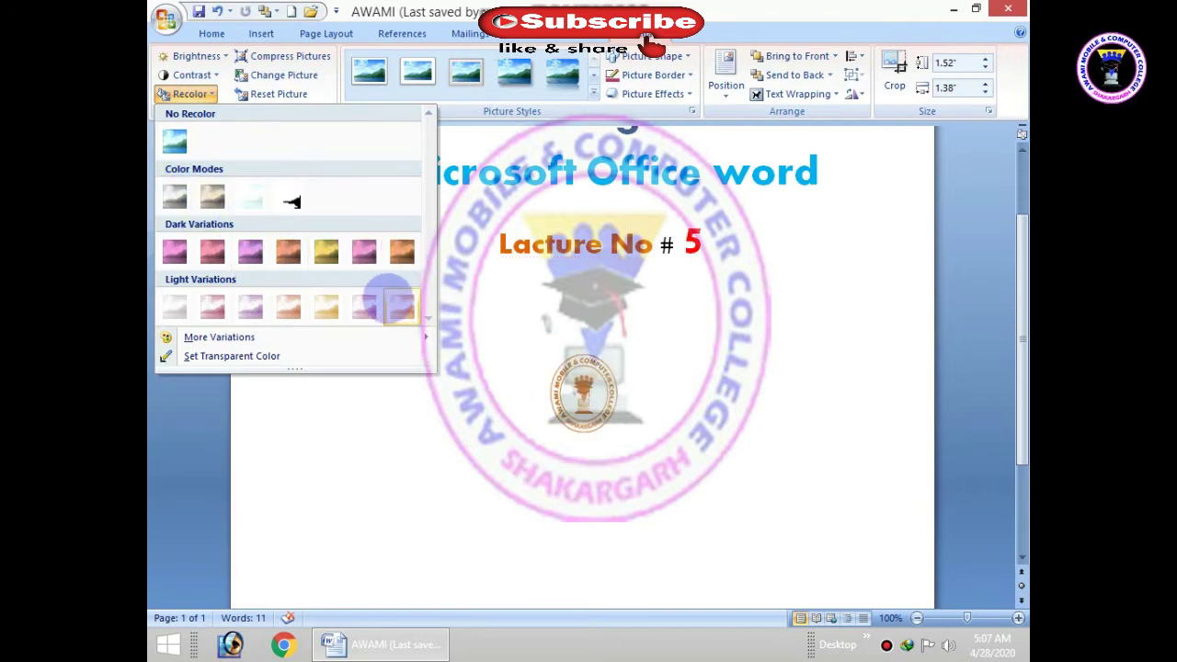
{"action": "left_click", "coordinate": [401, 252]}
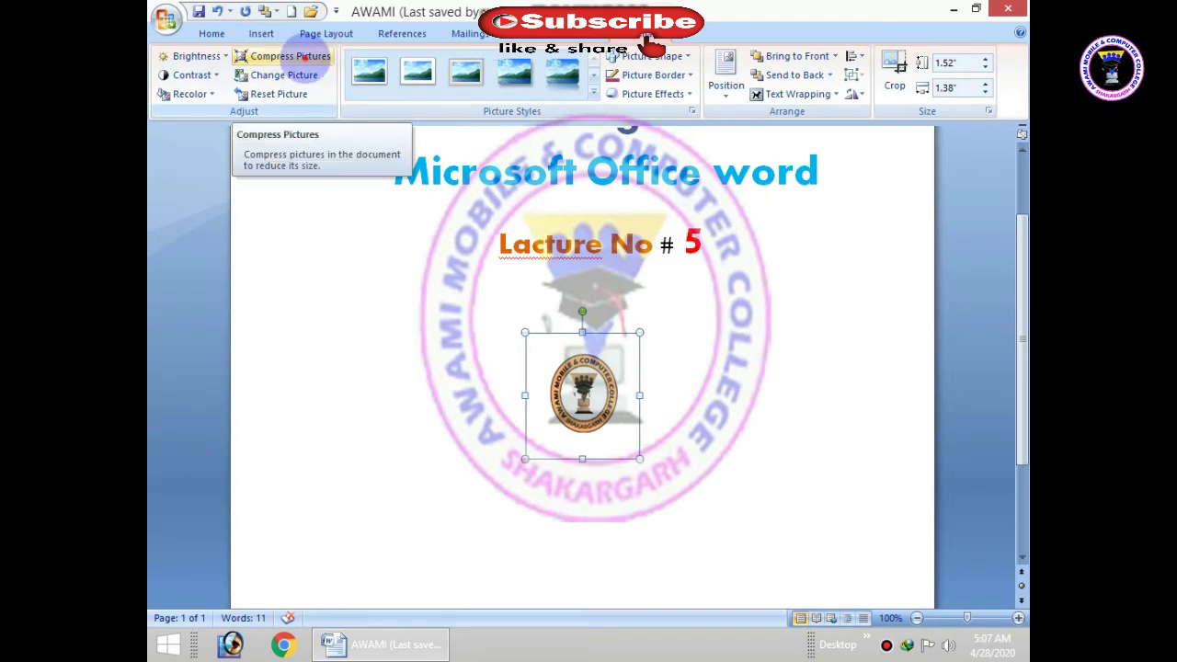
Compress the logo, then replace it with the asdsd image from the Untitled folder
{"action": "left_click", "coordinate": [304, 57]}
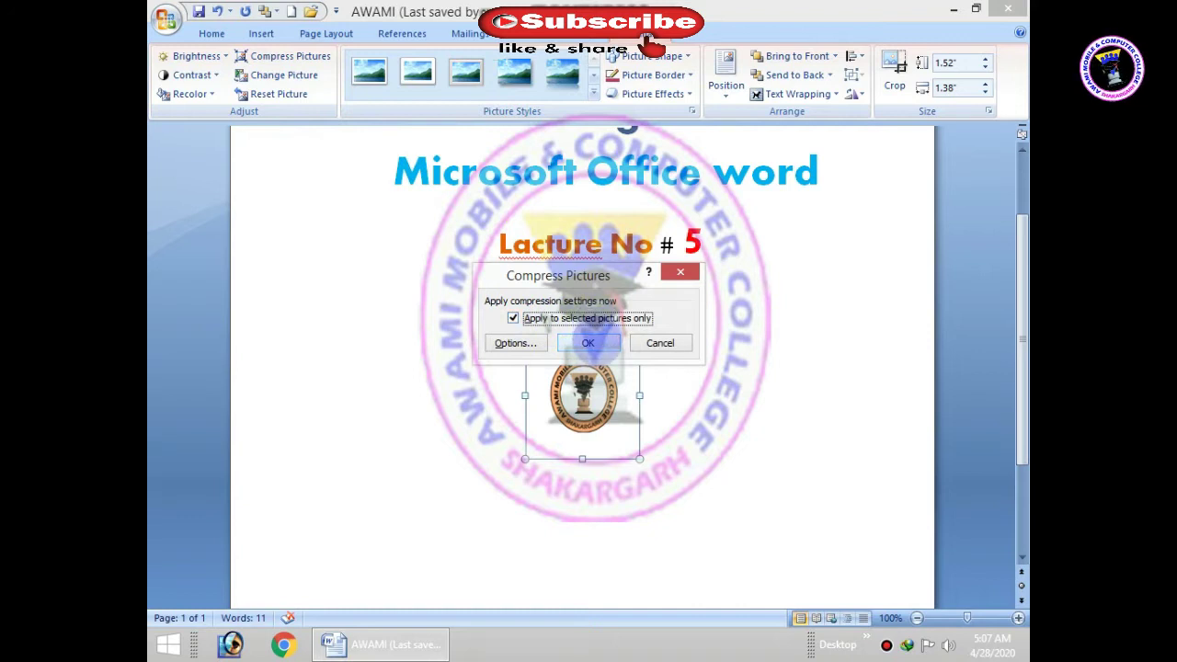
{"action": "left_click", "coordinate": [587, 342]}
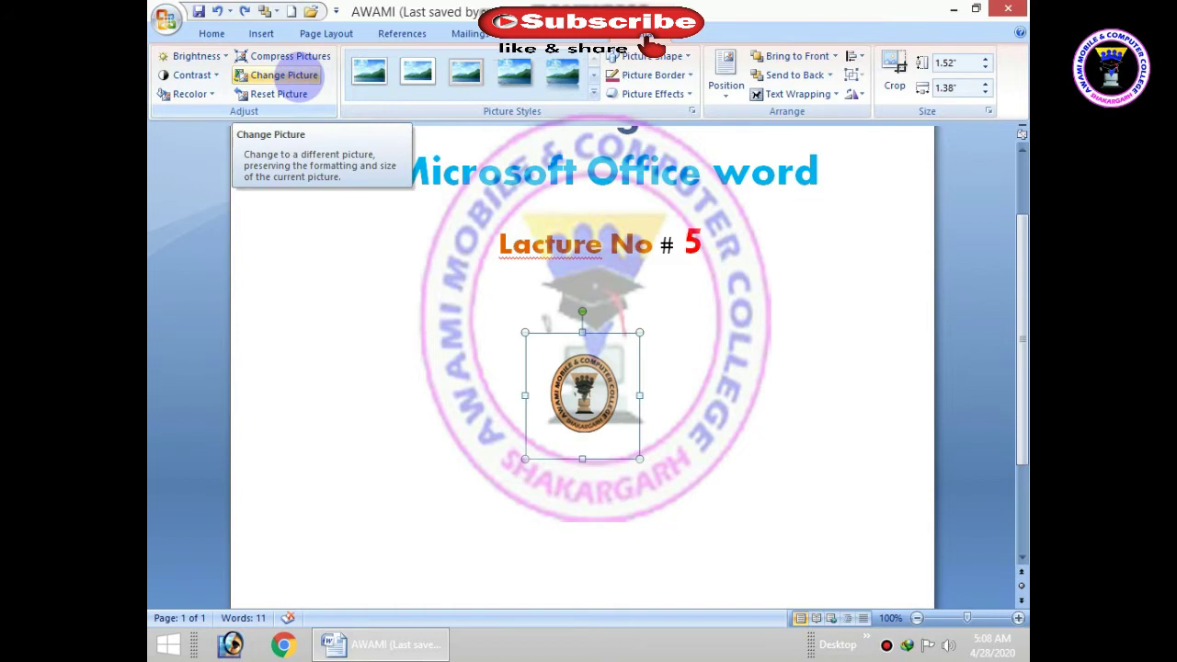
{"action": "left_click", "coordinate": [283, 76]}
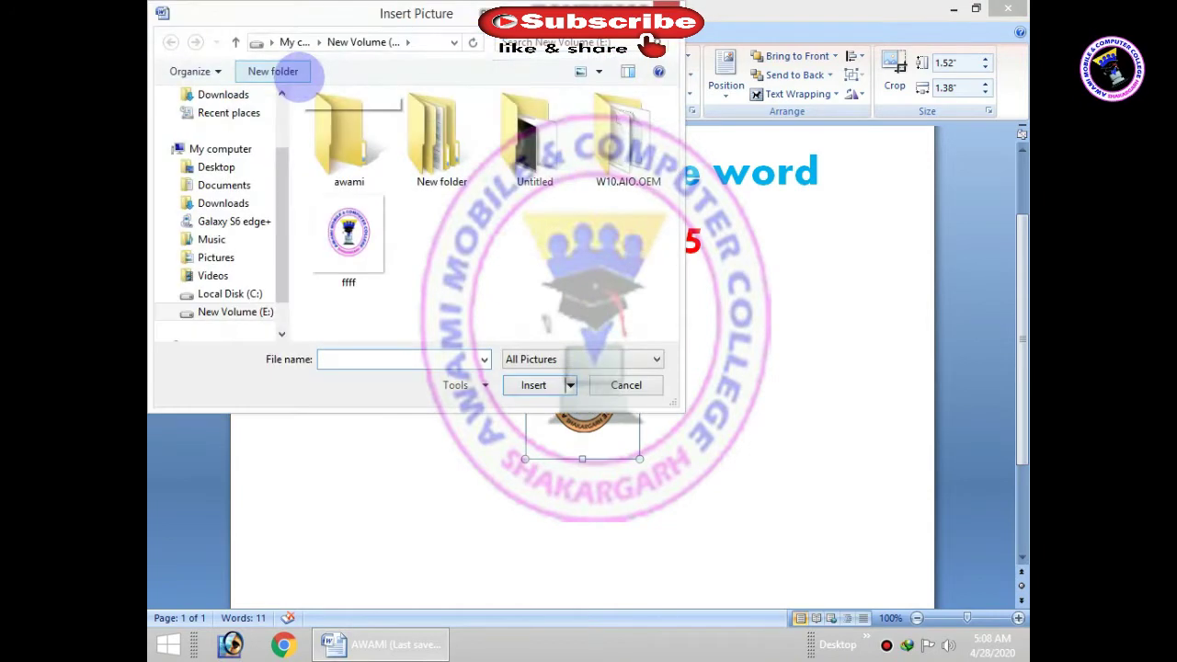
{"action": "double_click", "coordinate": [534, 138]}
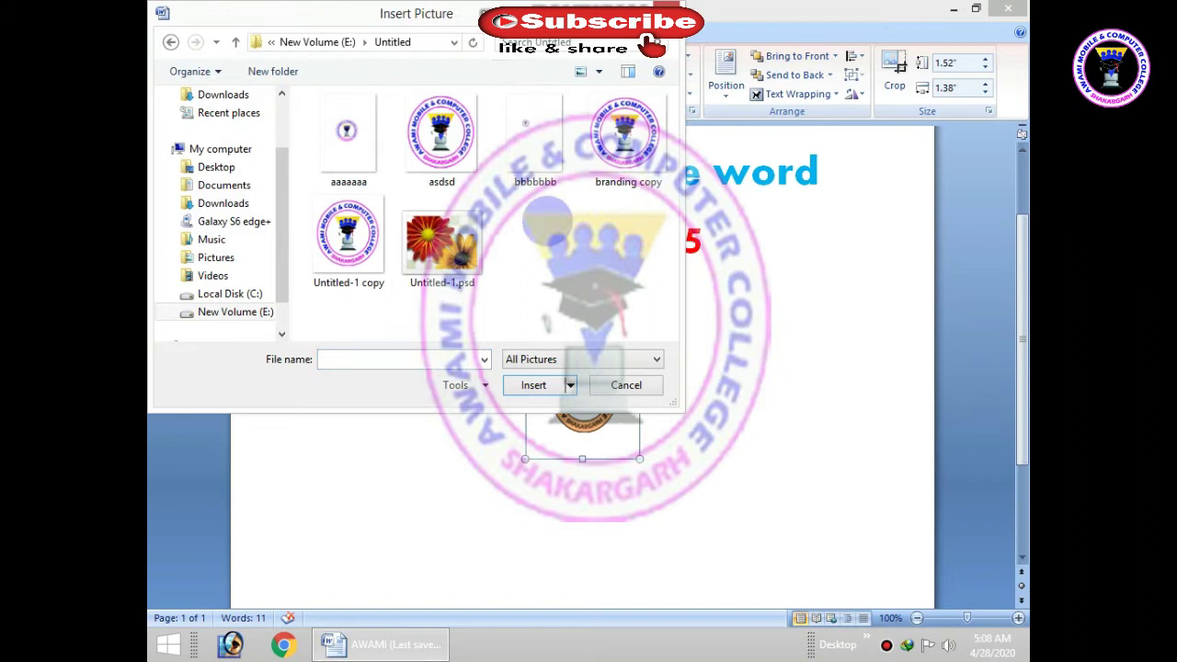
{"action": "left_click", "coordinate": [442, 133]}
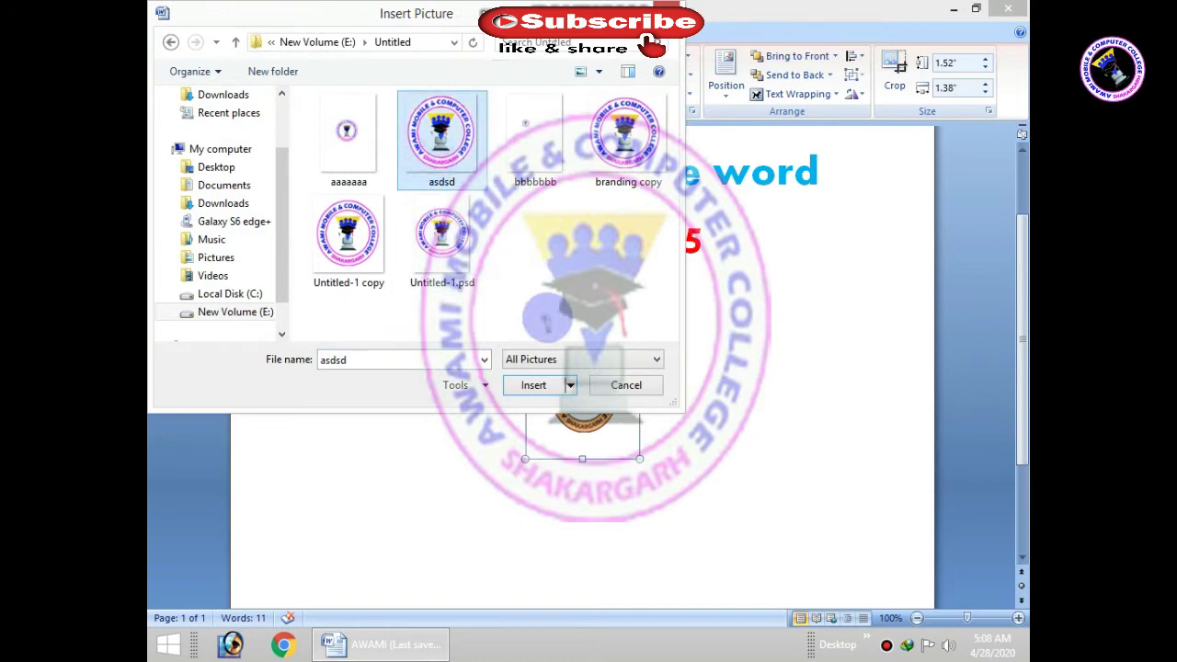
{"action": "key", "text": "Return"}
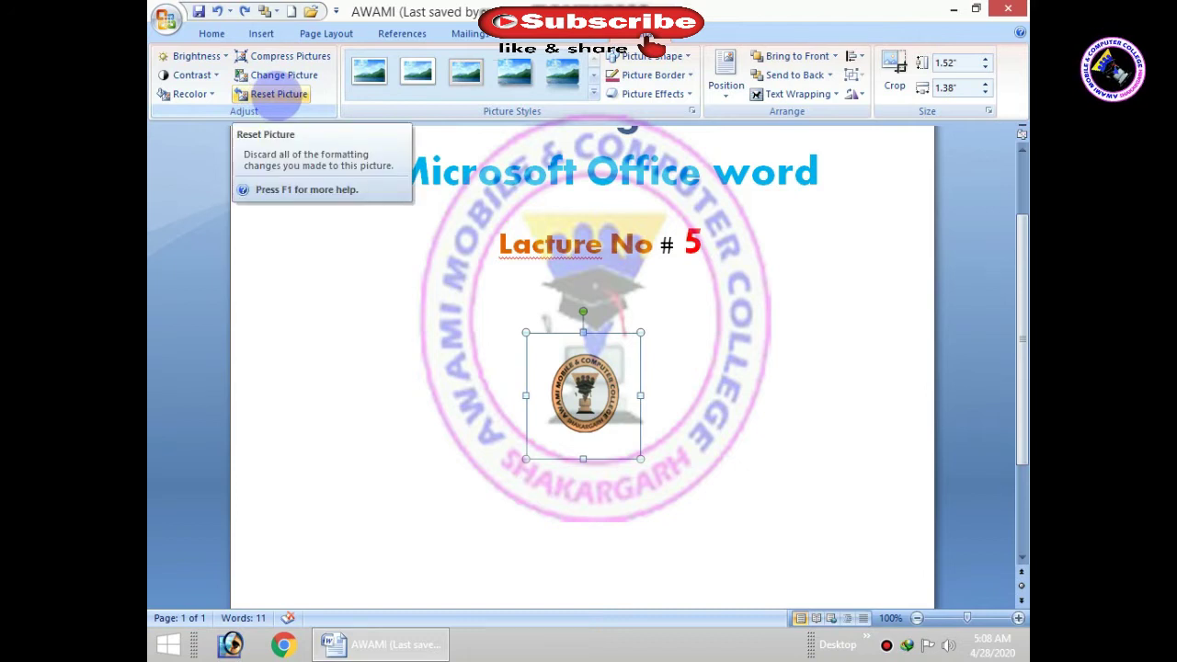
Reset the logo's formatting and apply the Rounded Diagonal Corner, White picture style
{"action": "left_click", "coordinate": [279, 95]}
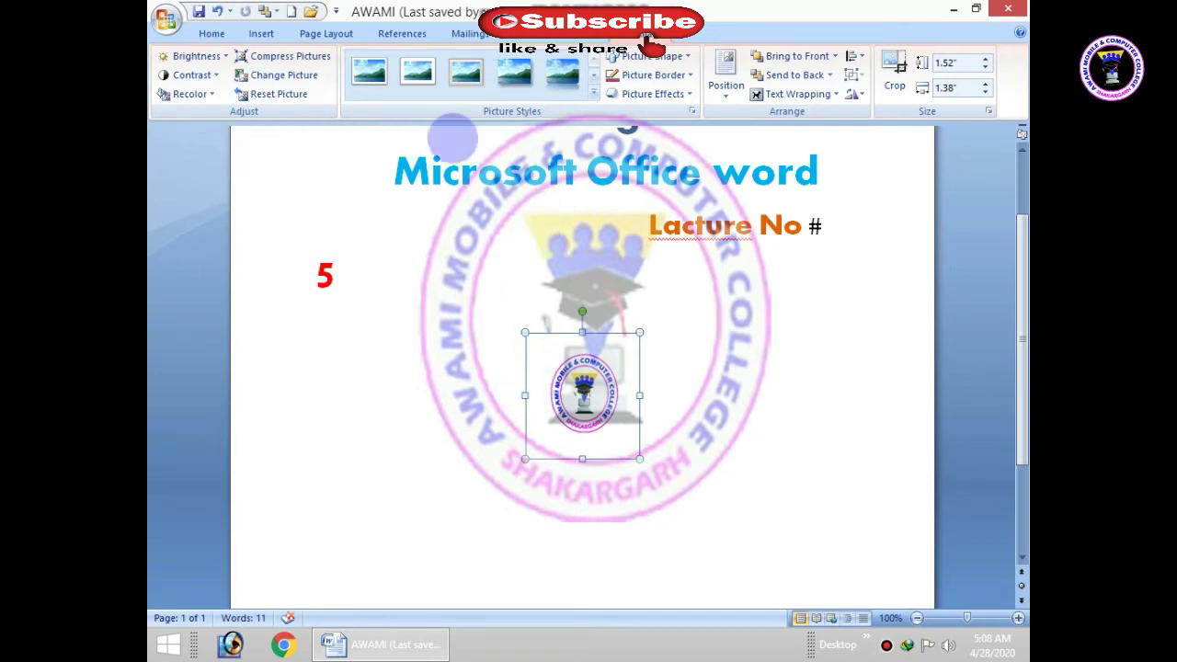
{"action": "left_click", "coordinate": [368, 73]}
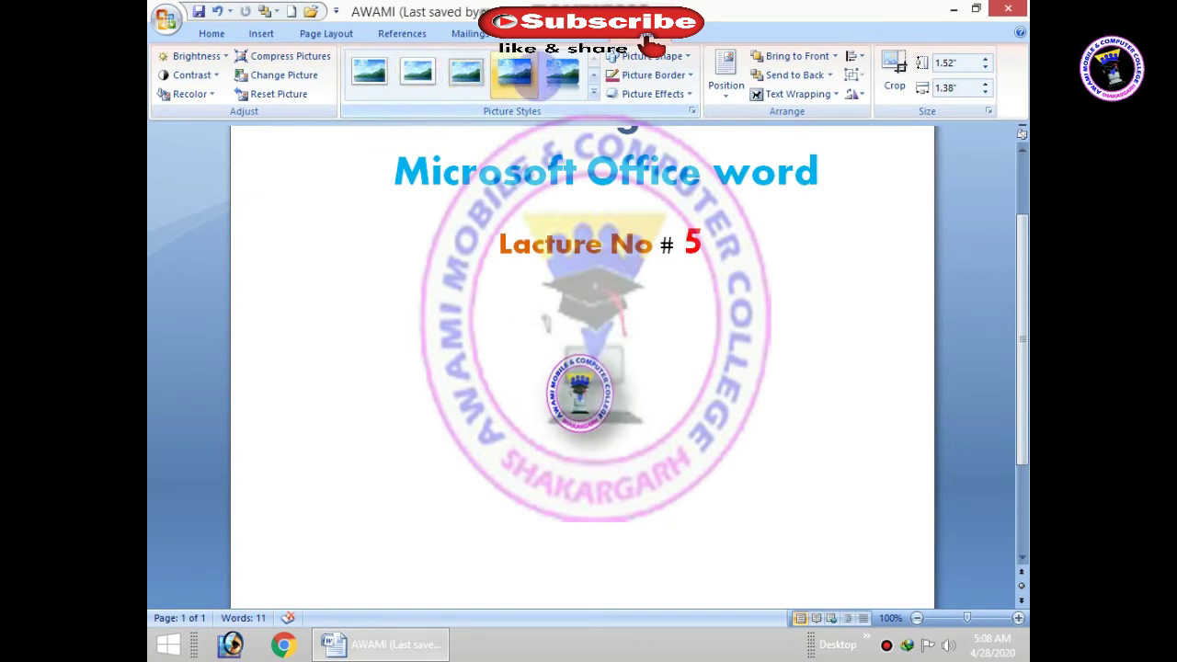
{"action": "left_click", "coordinate": [593, 75]}
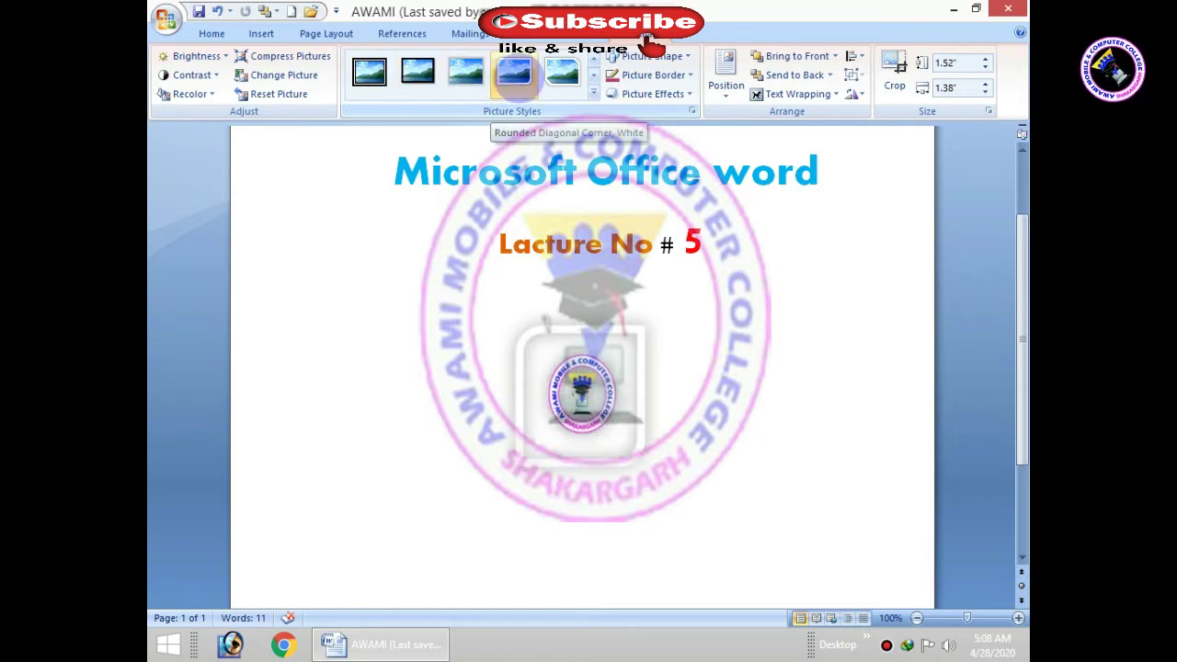
{"action": "left_click", "coordinate": [514, 73]}
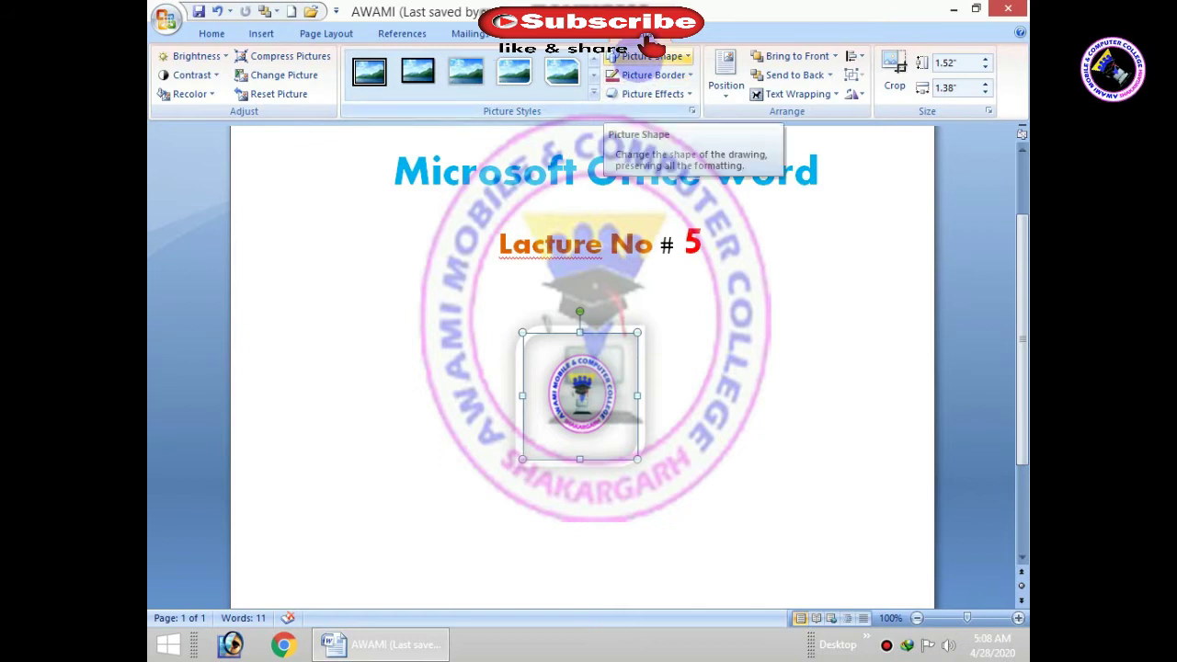
Crop the logo picture into a heart shape
{"action": "left_click", "coordinate": [648, 55]}
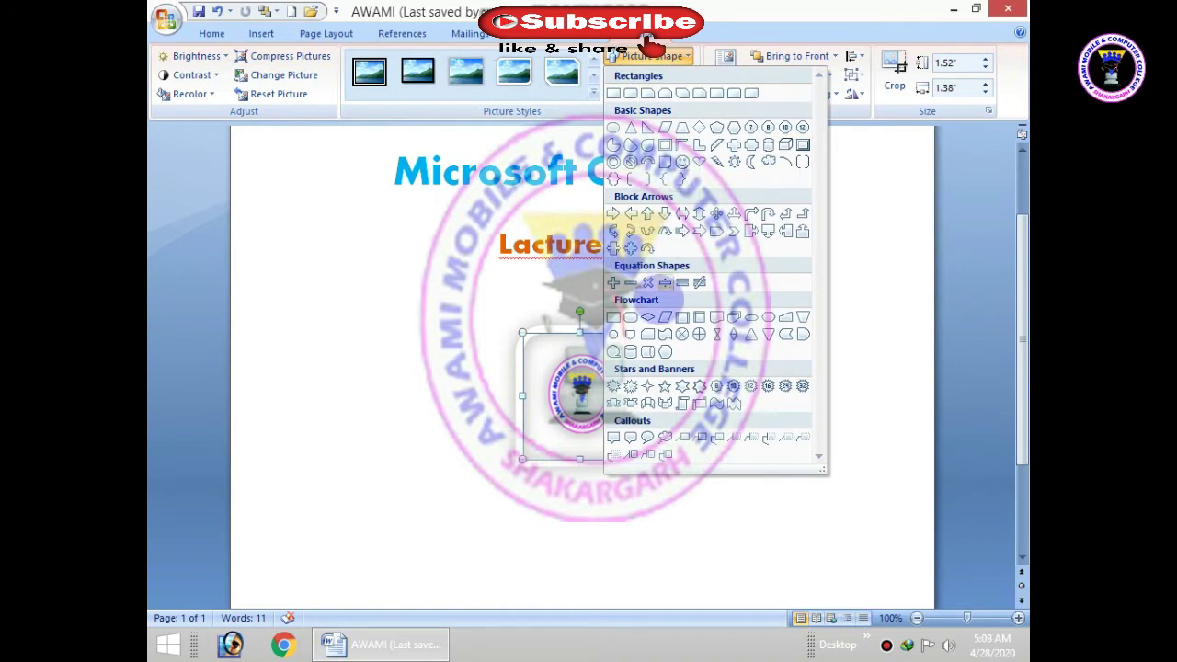
{"action": "left_click", "coordinate": [699, 161]}
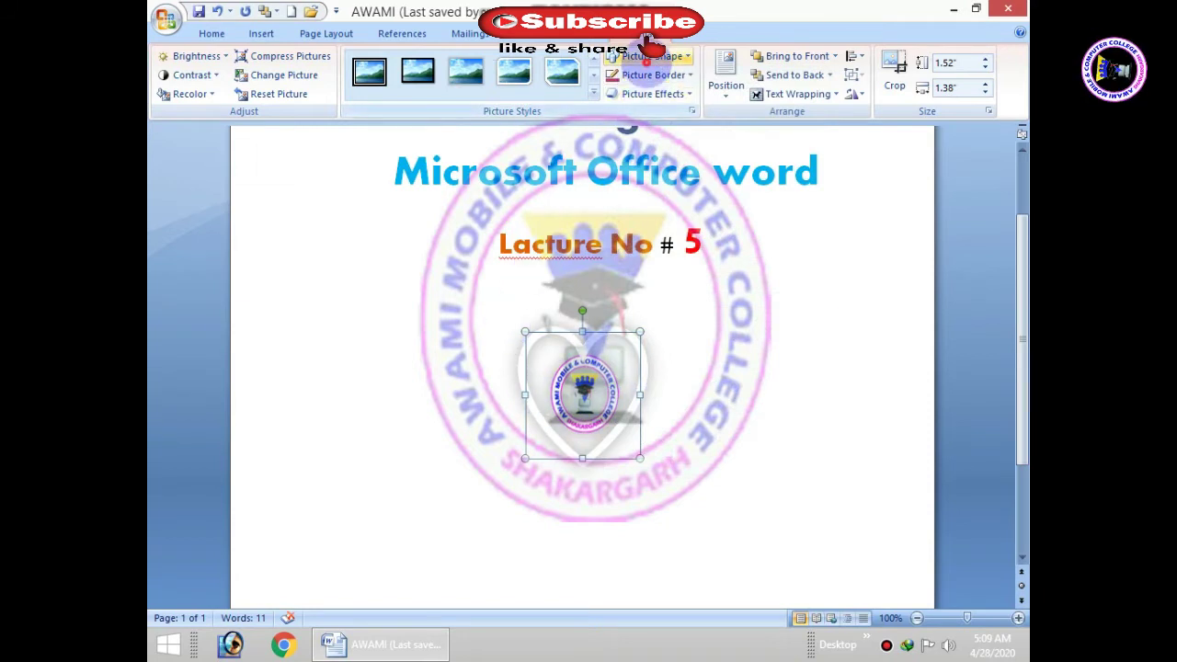
{"action": "left_click", "coordinate": [644, 56]}
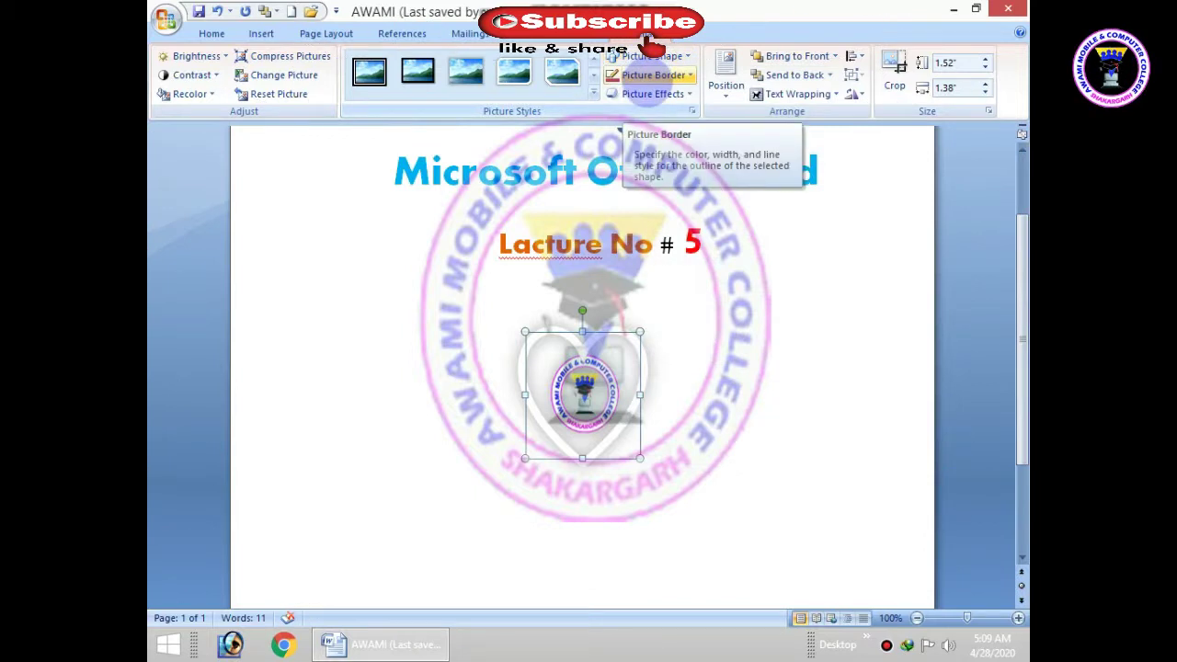
Try a dark blue, 1½ pt dashed outline on the heart, then set No Outline
{"action": "left_click", "coordinate": [651, 74]}
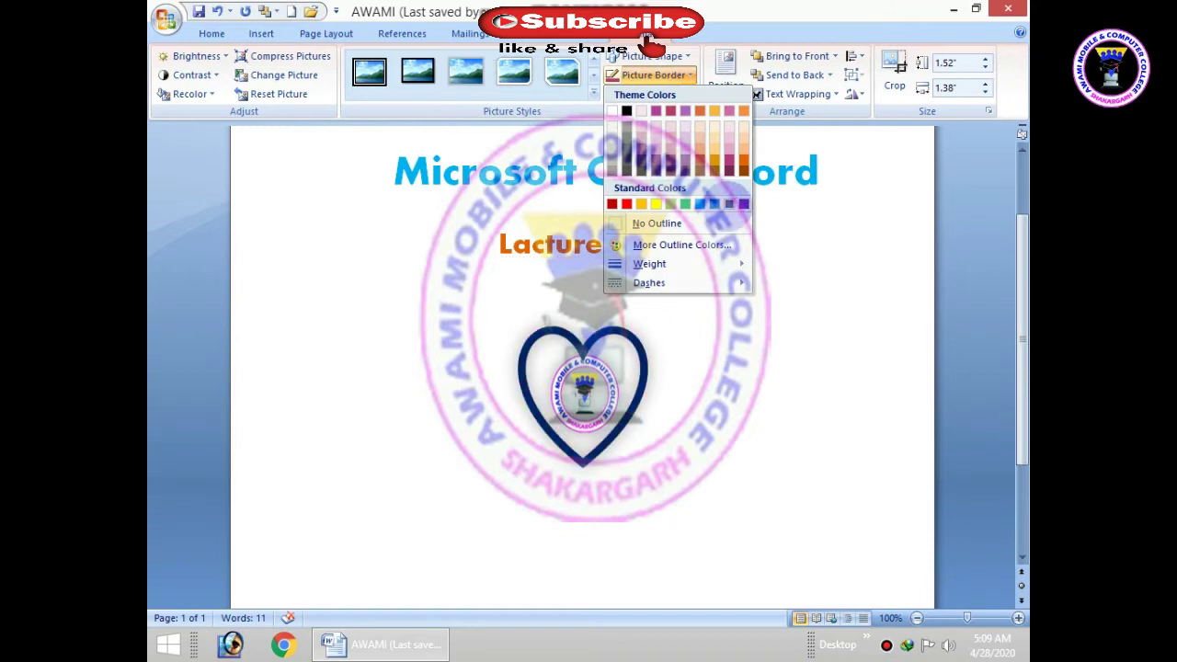
{"action": "left_click", "coordinate": [655, 169]}
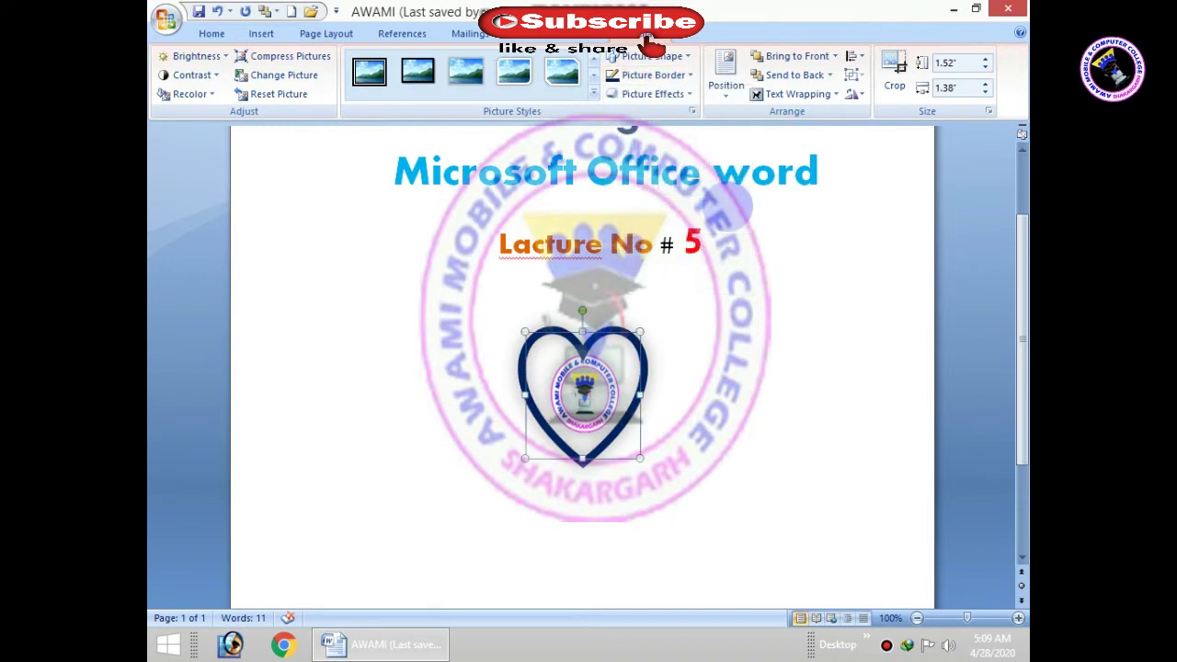
{"action": "left_click", "coordinate": [653, 75]}
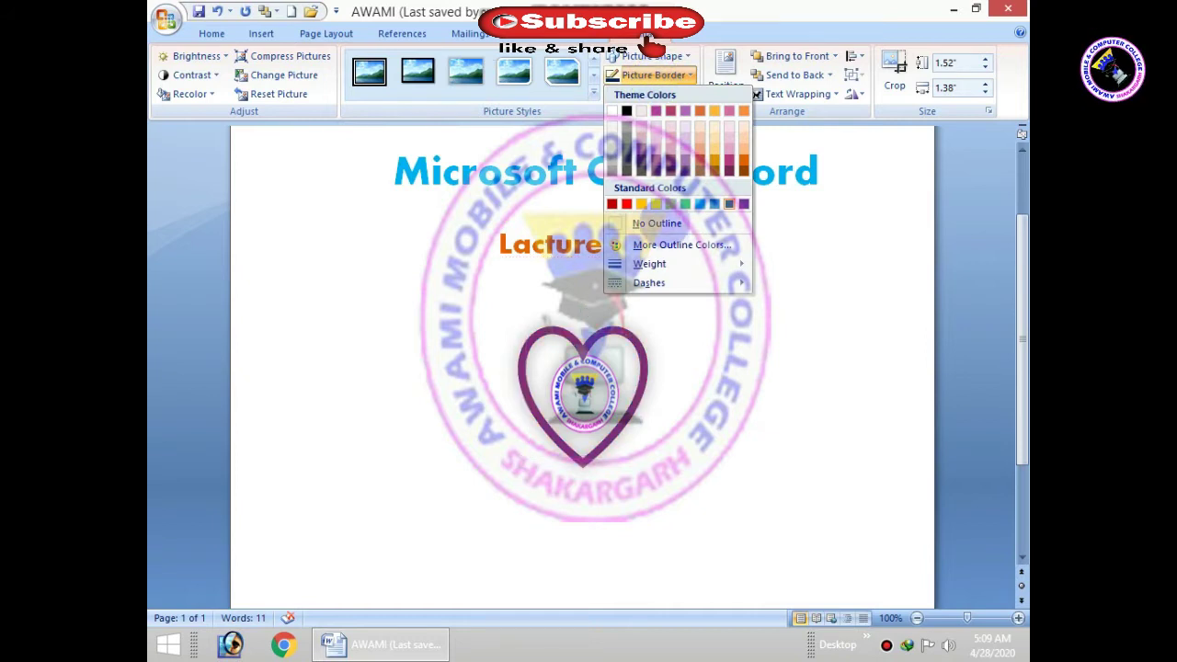
{"action": "mouse_move", "coordinate": [676, 267]}
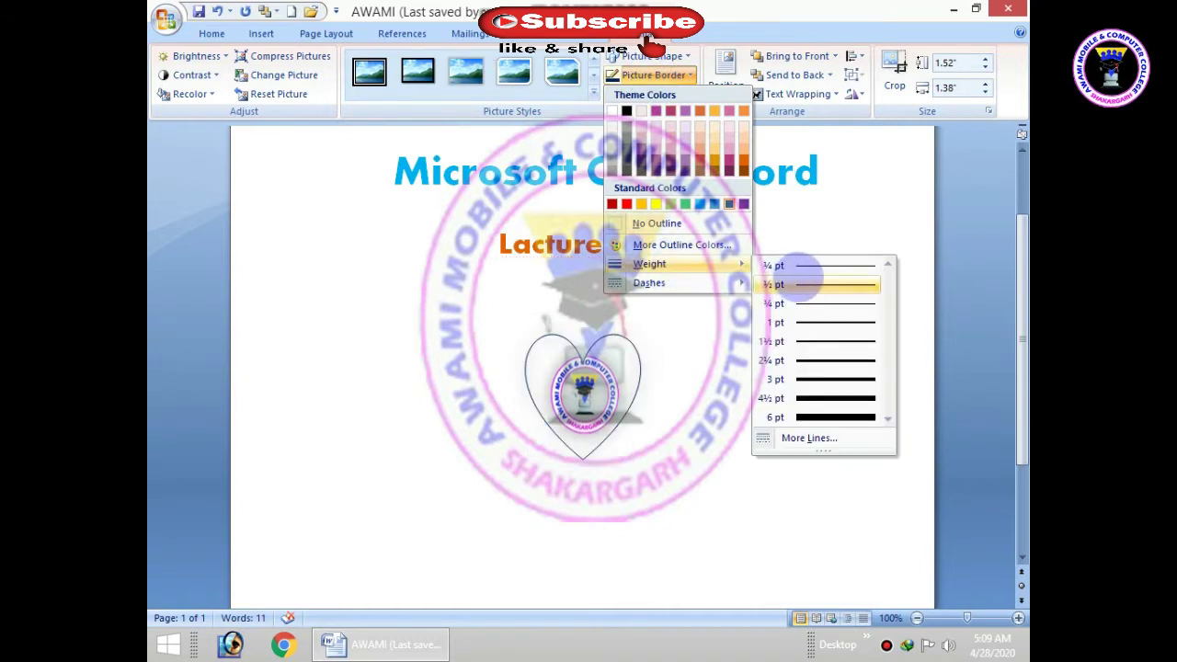
{"action": "left_click", "coordinate": [809, 341]}
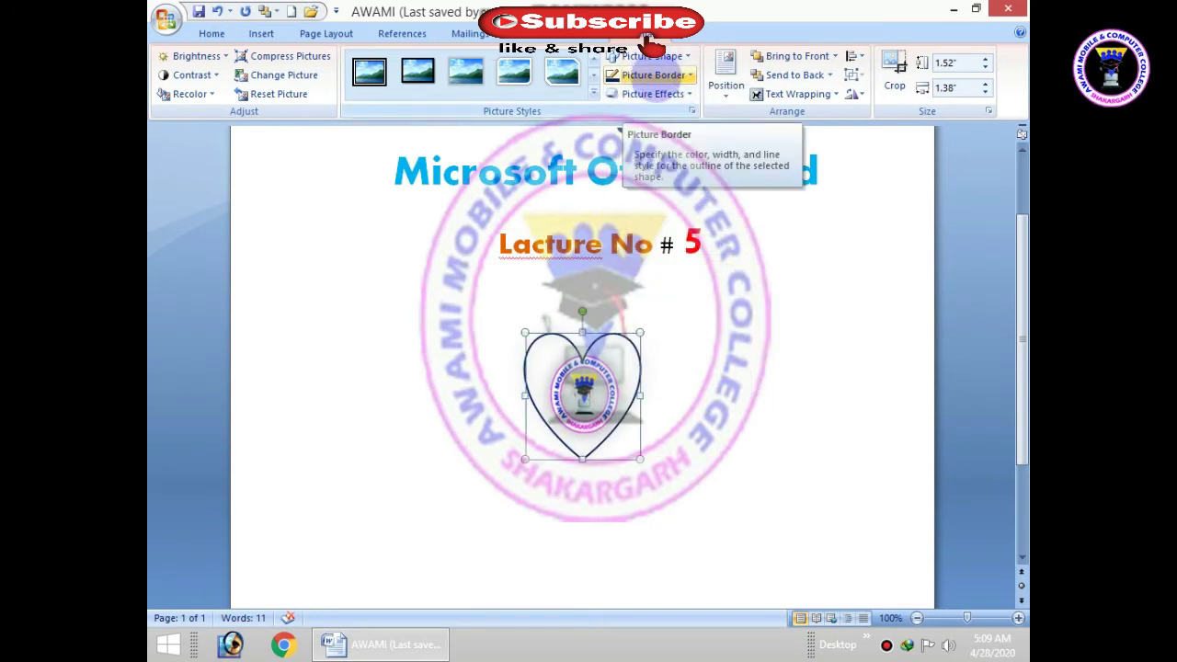
{"action": "left_click", "coordinate": [653, 75]}
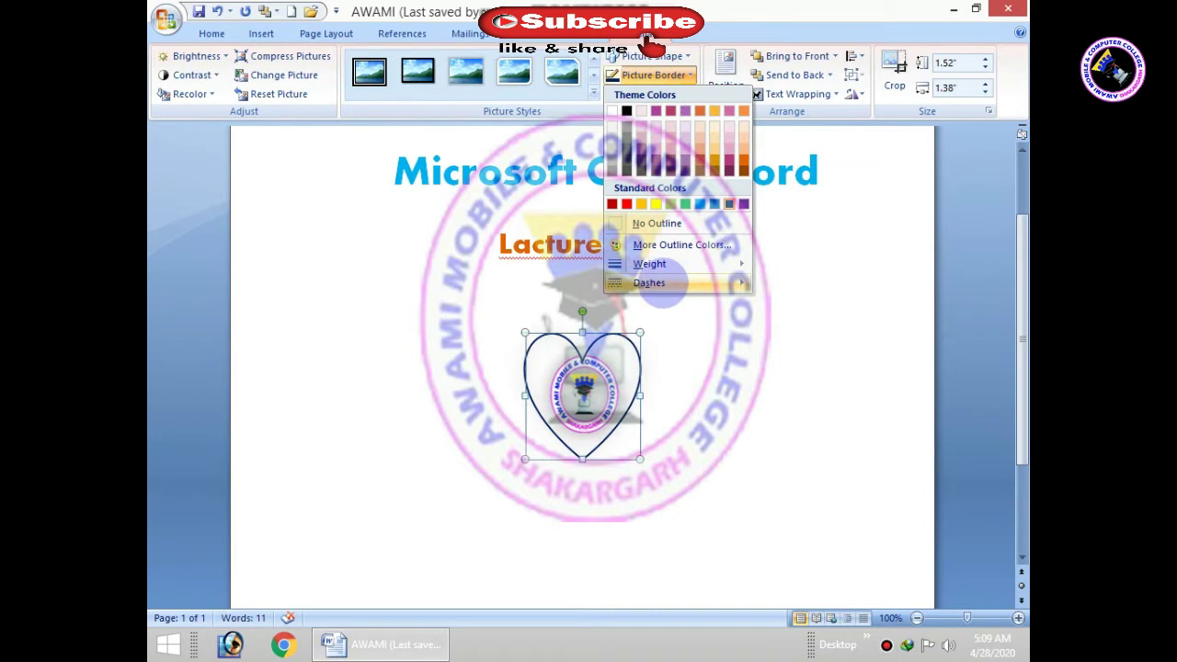
{"action": "mouse_move", "coordinate": [661, 283]}
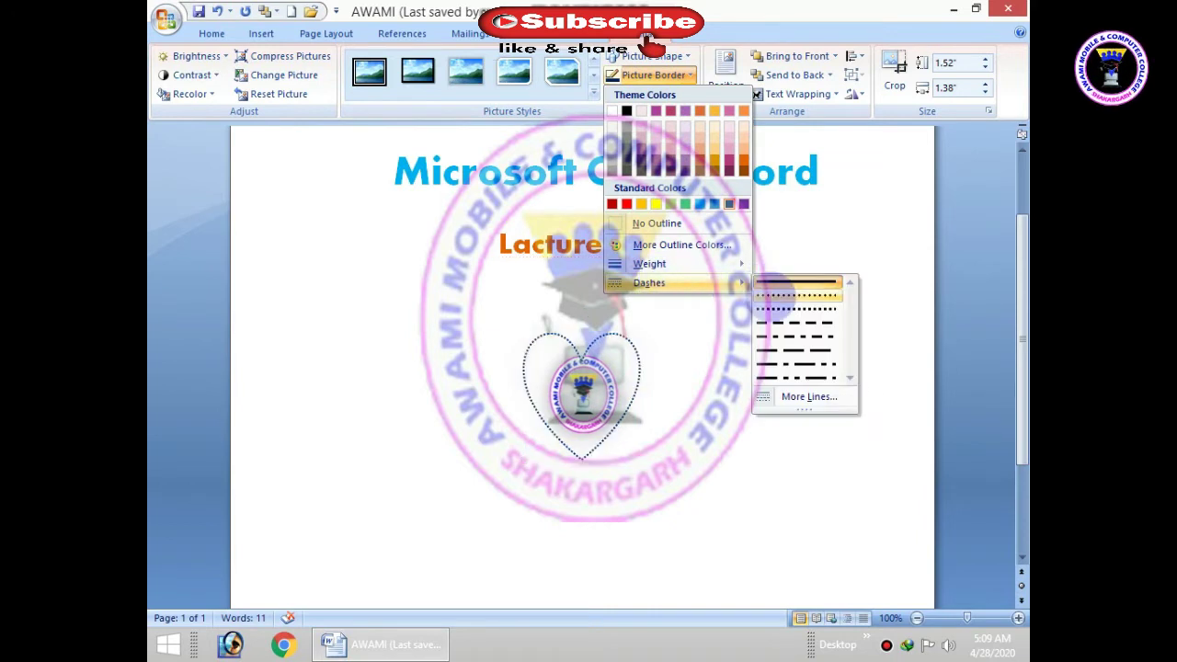
{"action": "left_click", "coordinate": [797, 324]}
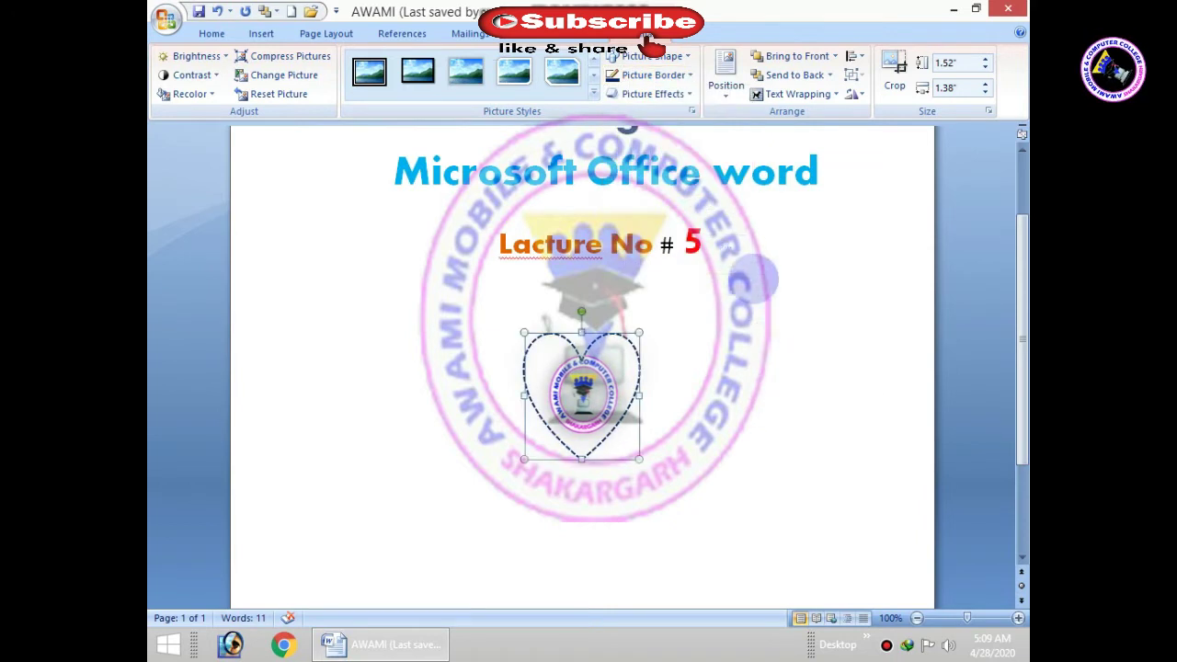
{"action": "left_click", "coordinate": [653, 75]}
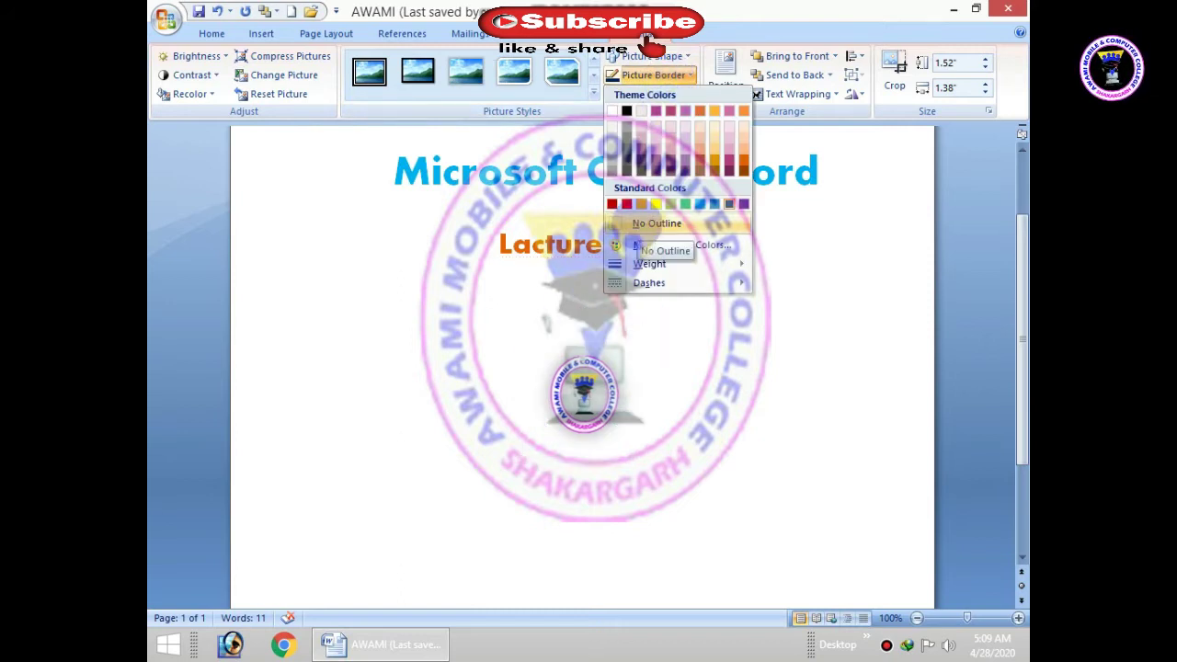
{"action": "left_click", "coordinate": [657, 223]}
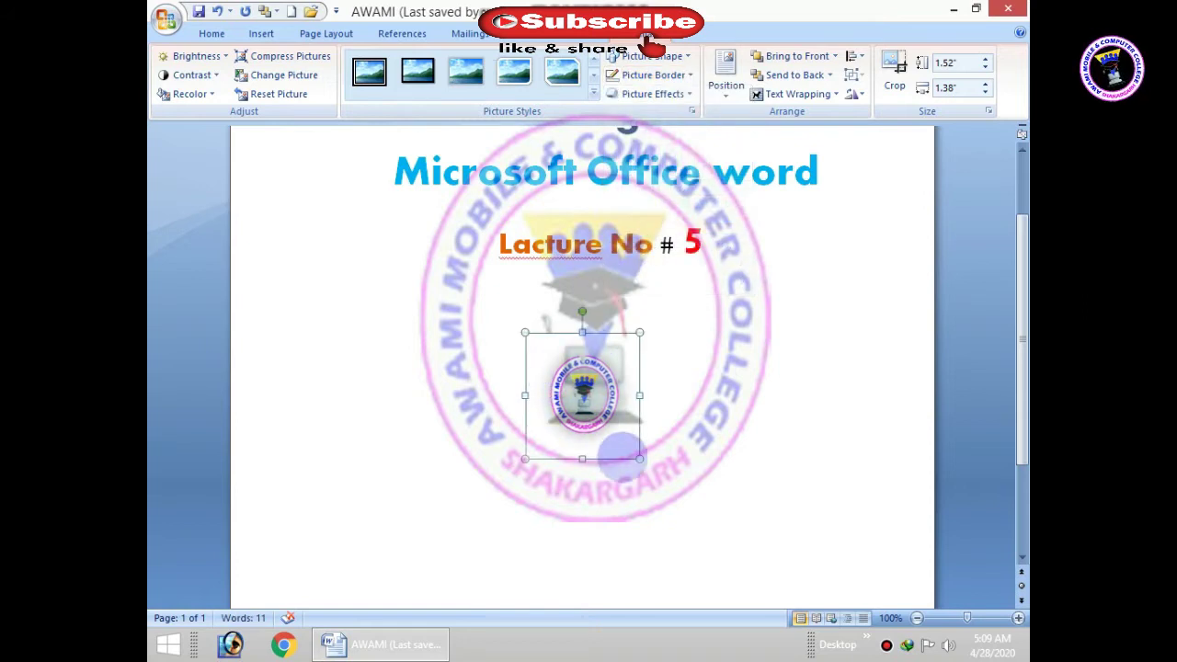
Enlarge the logo to 2.81 by 2.54 inches and add a pink glow around it
{"action": "left_click_drag", "start_coordinate": [639, 457], "coordinate": [688, 512]}
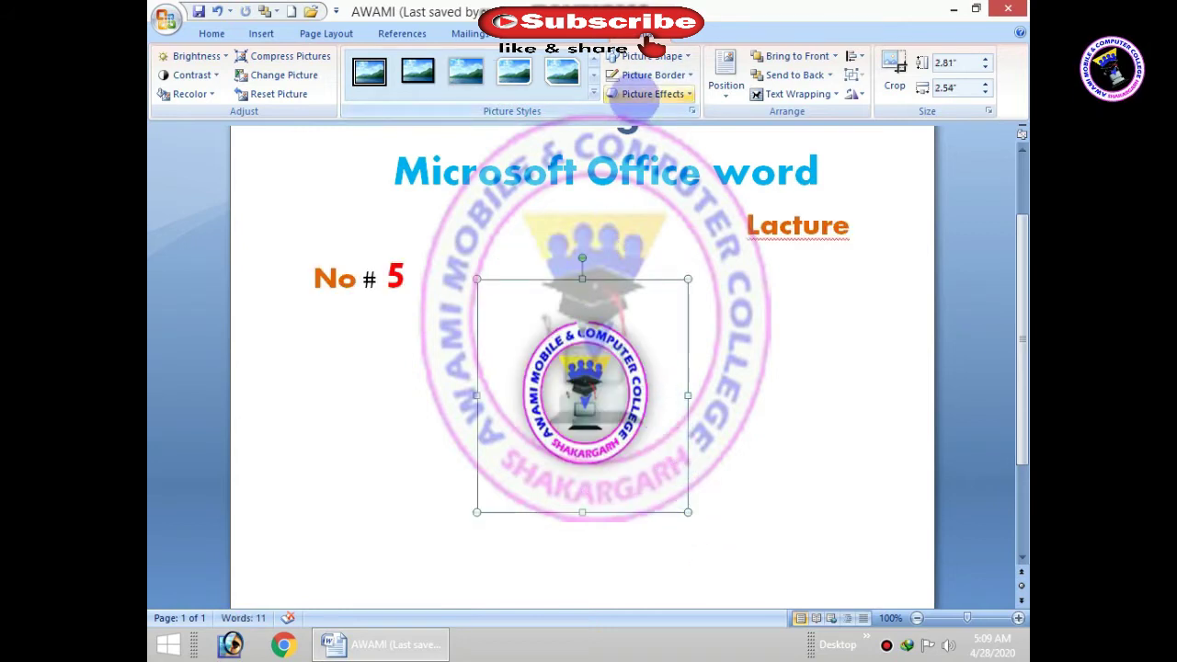
{"action": "left_click", "coordinate": [644, 94]}
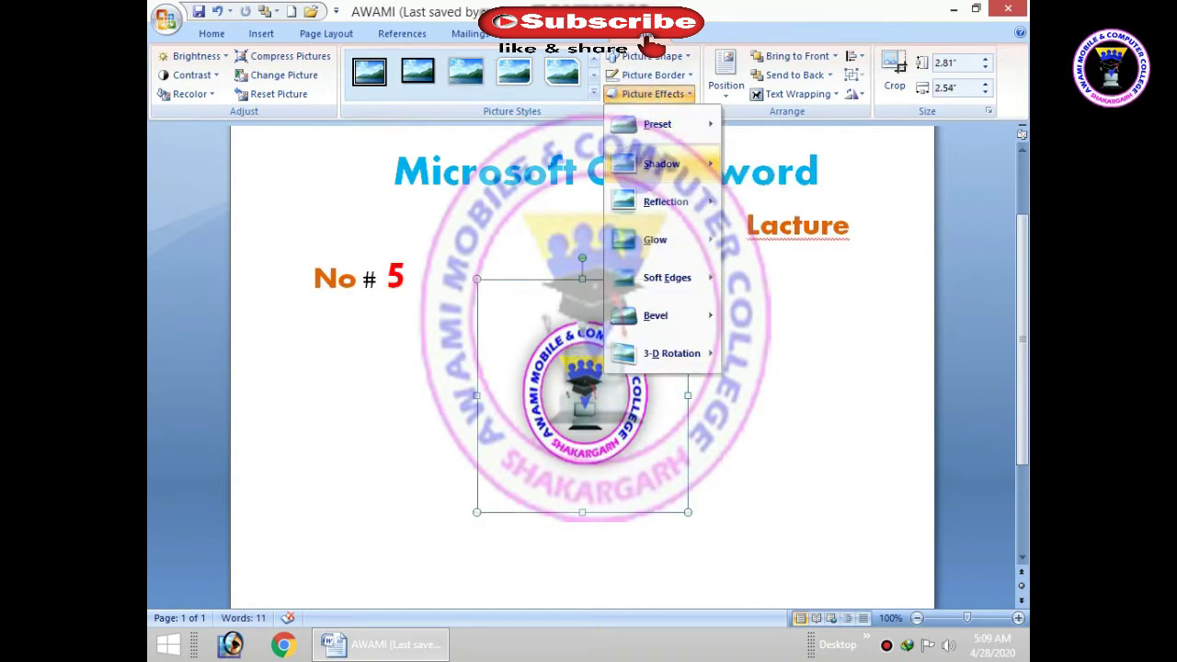
{"action": "mouse_move", "coordinate": [643, 241]}
{"action": "mouse_move", "coordinate": [644, 277]}
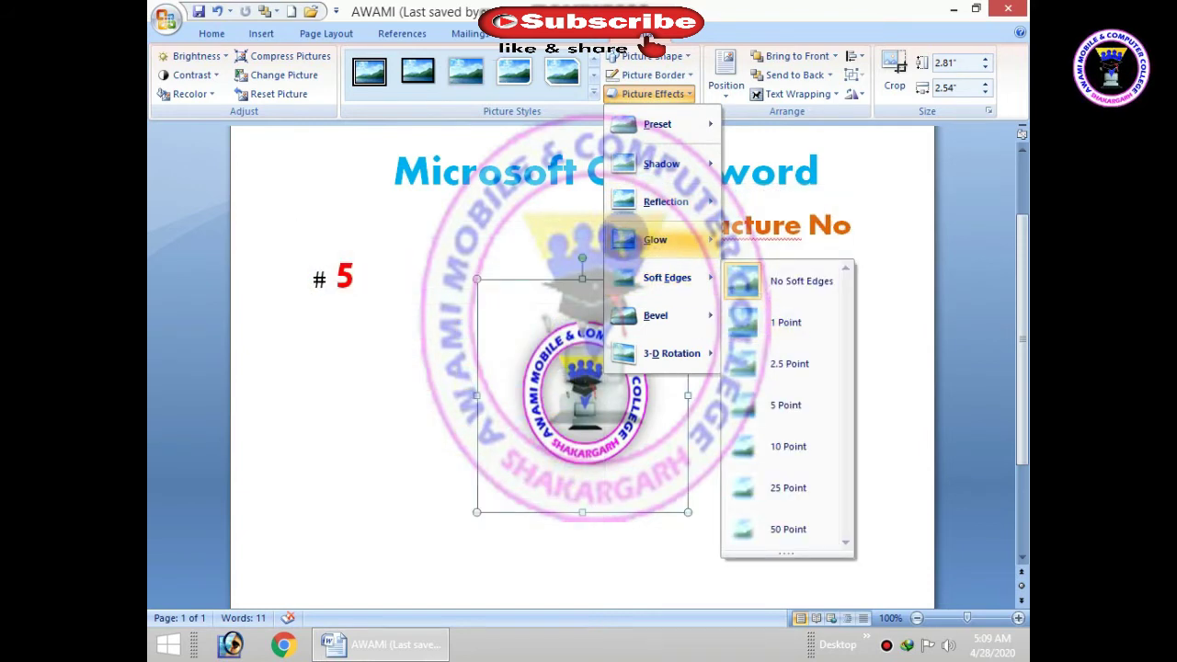
{"action": "left_click", "coordinate": [323, 472]}
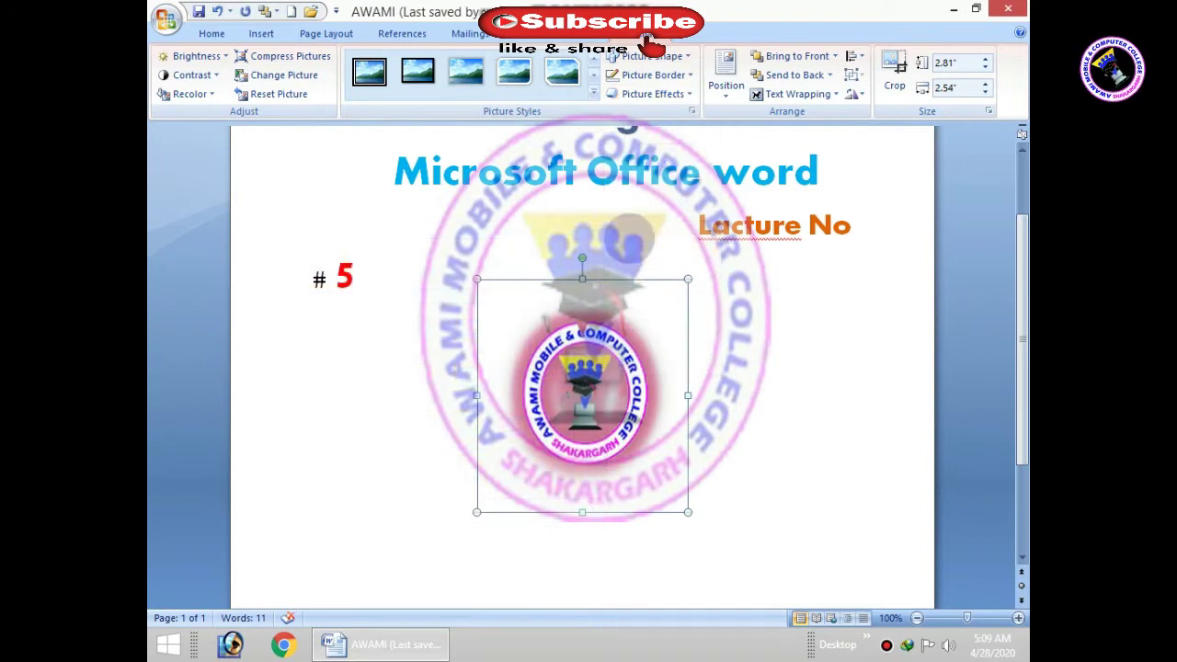
{"action": "left_click", "coordinate": [725, 76]}
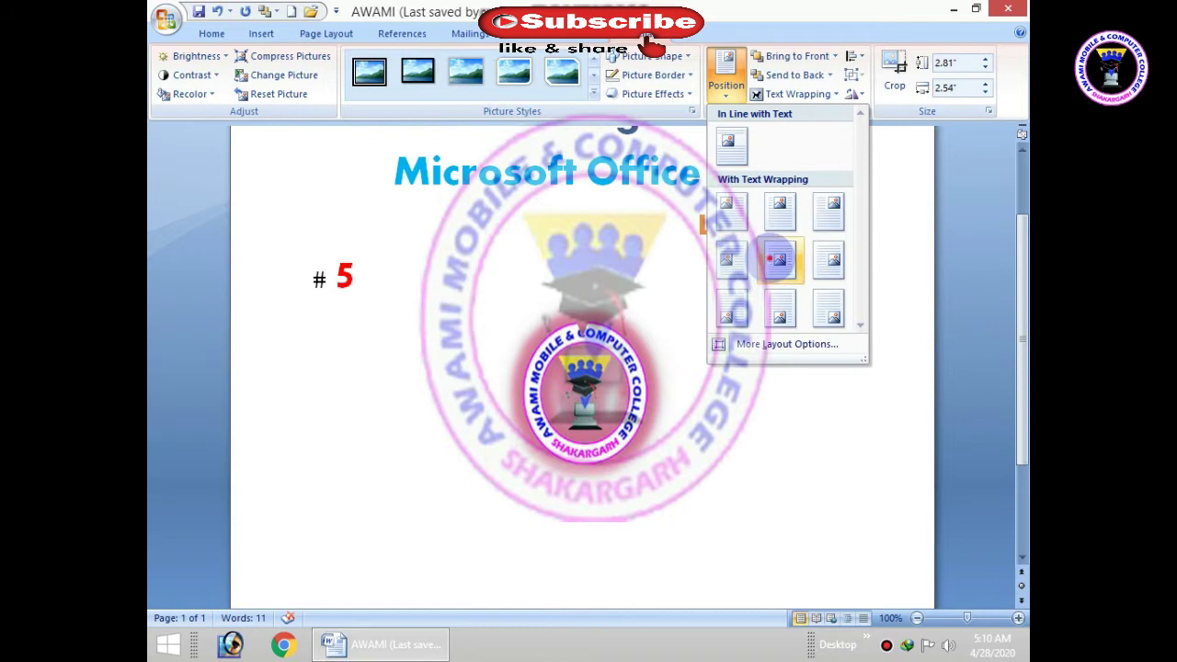
Set the glowing logo to Middle Center with square wrapping and scroll up to the heading
{"action": "left_click", "coordinate": [780, 261]}
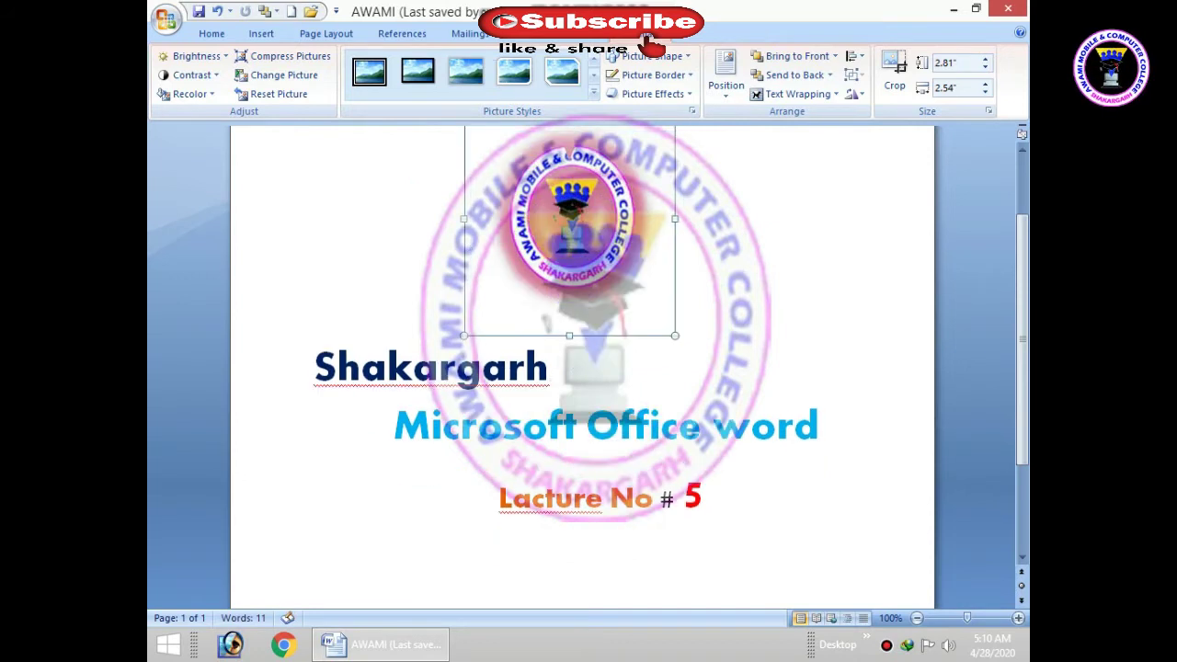
{"action": "scroll", "coordinate": [582, 368], "scroll_direction": "up", "scroll_amount": 1}
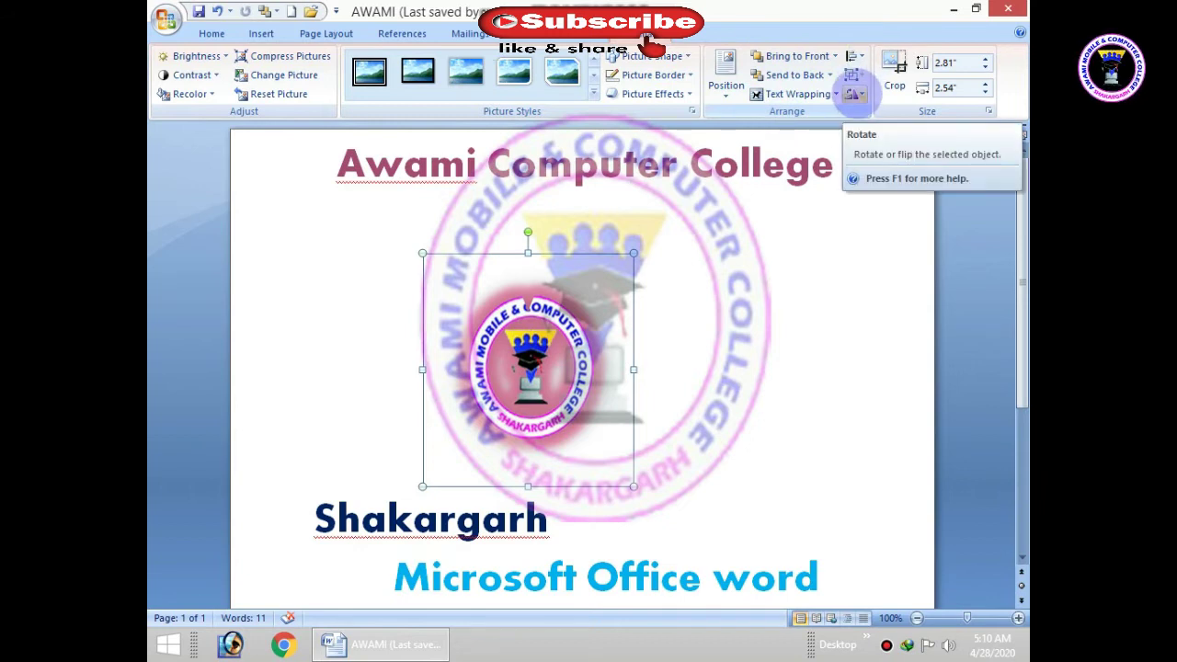
{"action": "left_click", "coordinate": [855, 95]}
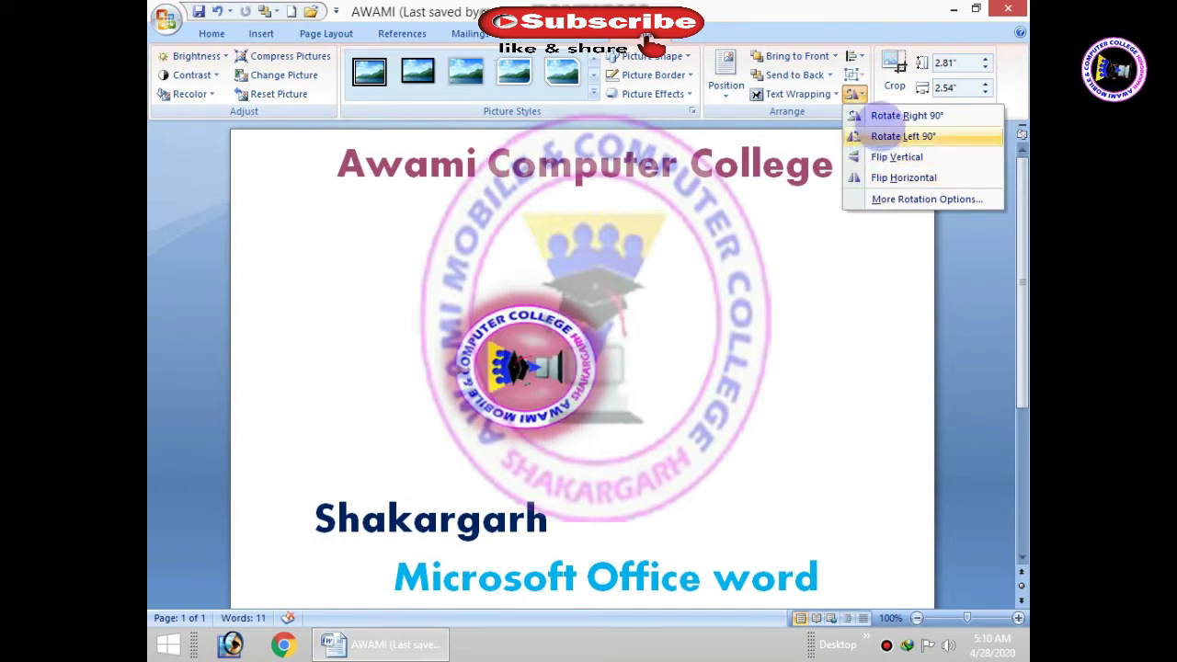
{"action": "left_click", "coordinate": [878, 157]}
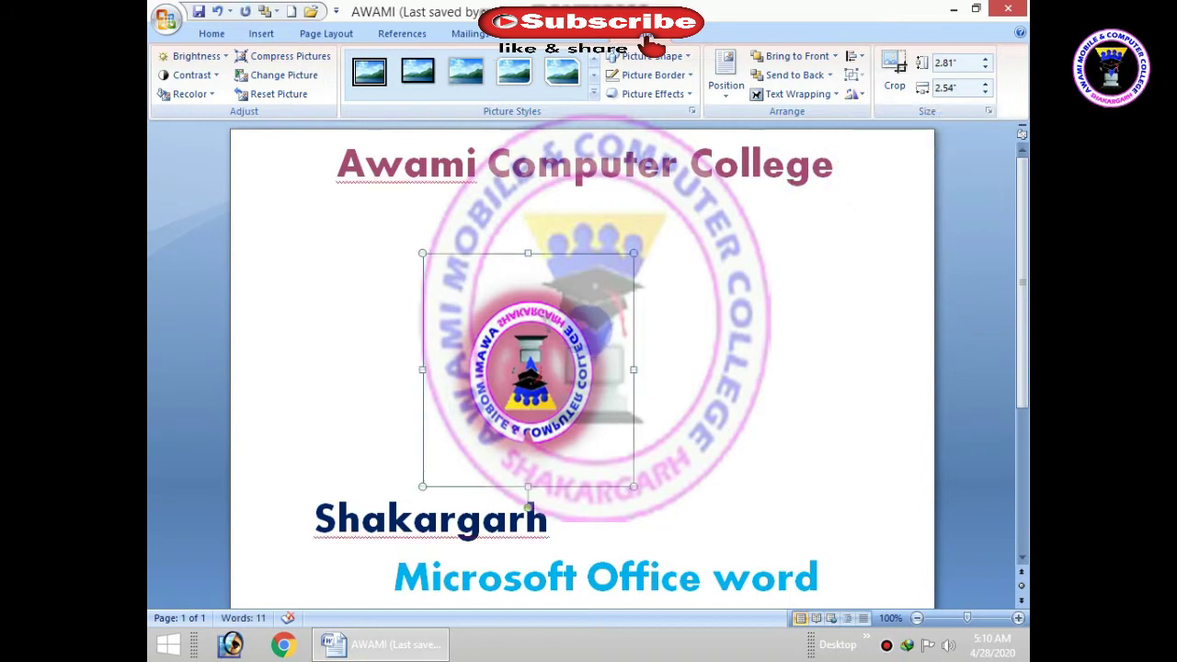
{"action": "key", "text": "ctrl+z"}
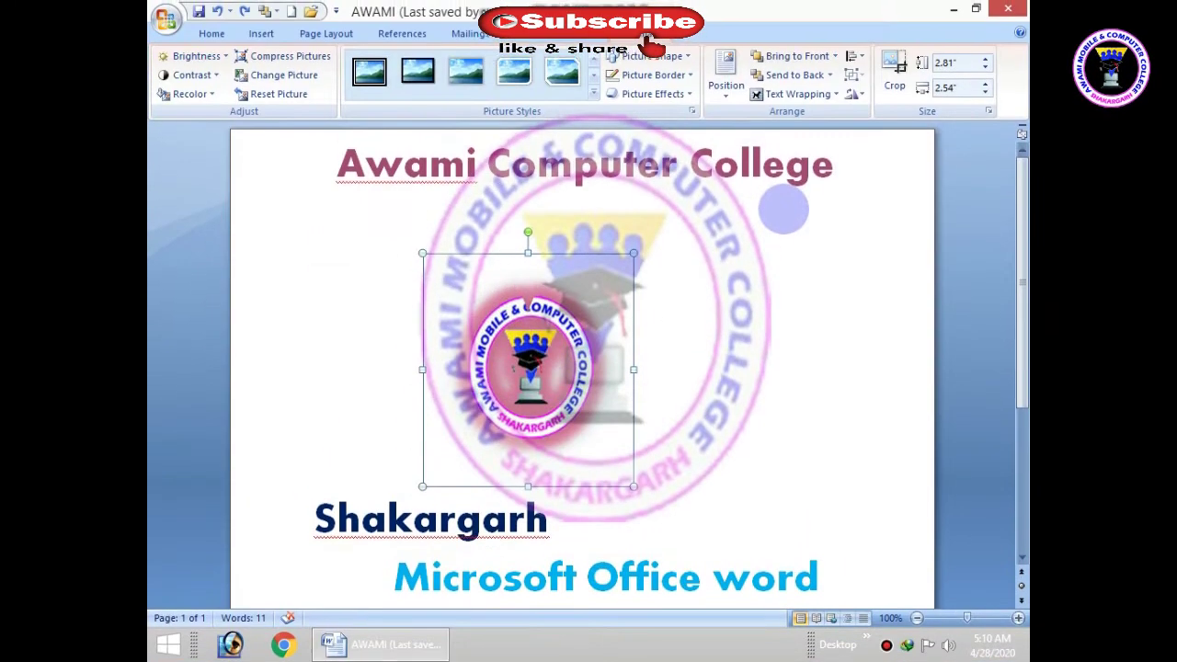
{"action": "left_click", "coordinate": [894, 69]}
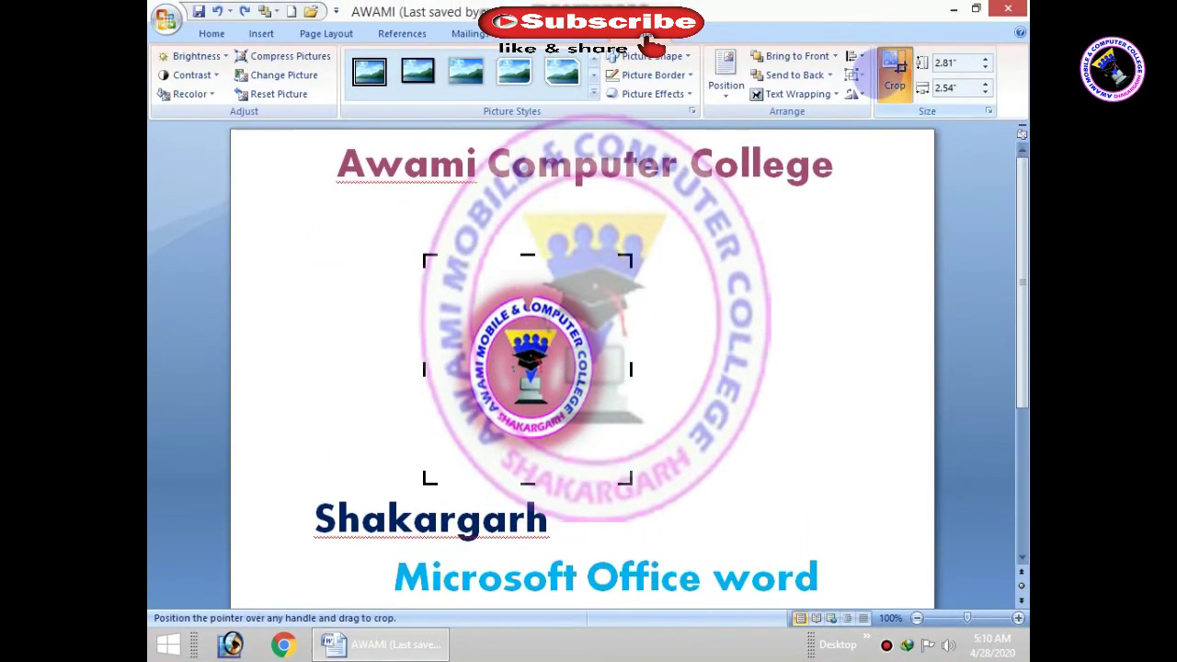
{"action": "left_click_drag", "start_coordinate": [630, 478], "coordinate": [550, 404]}
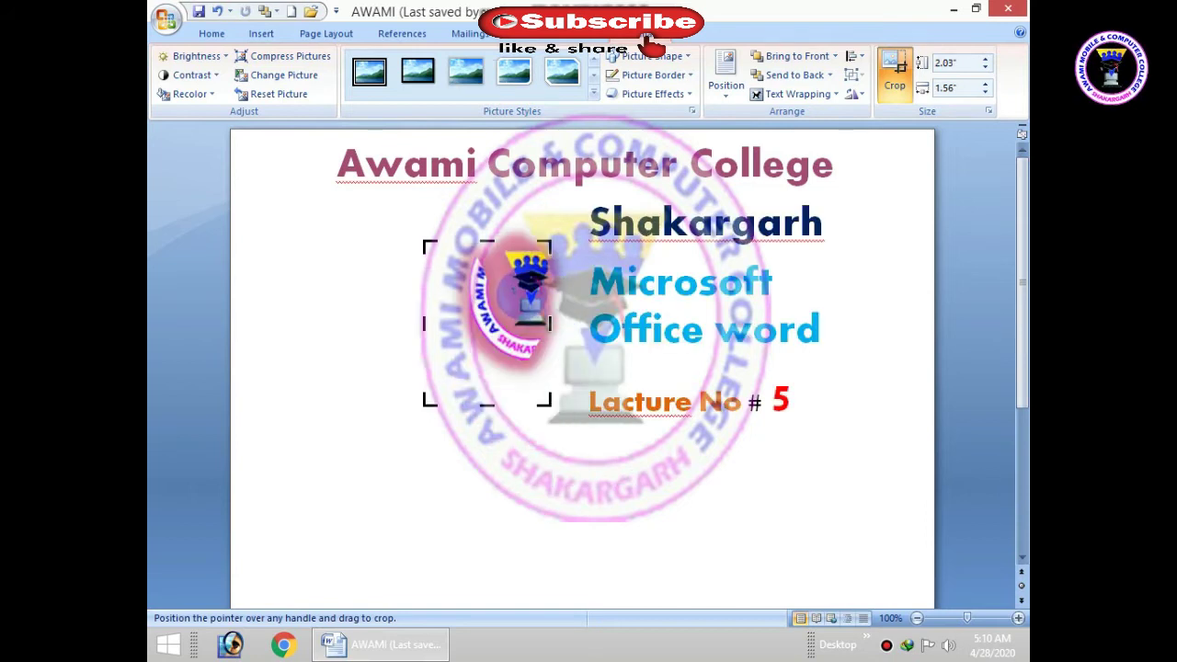
{"action": "key", "text": "ctrl+z"}
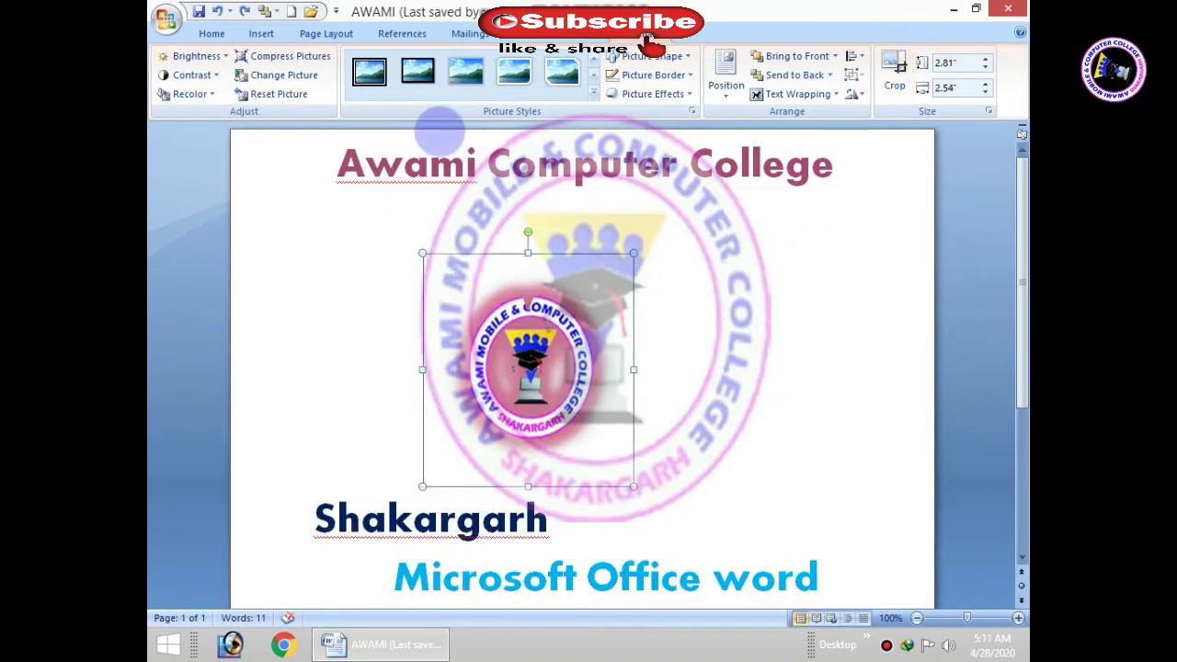
Search the Clip Art pane for 'Computer' instead of 'energy'
{"action": "left_click", "coordinate": [261, 33]}
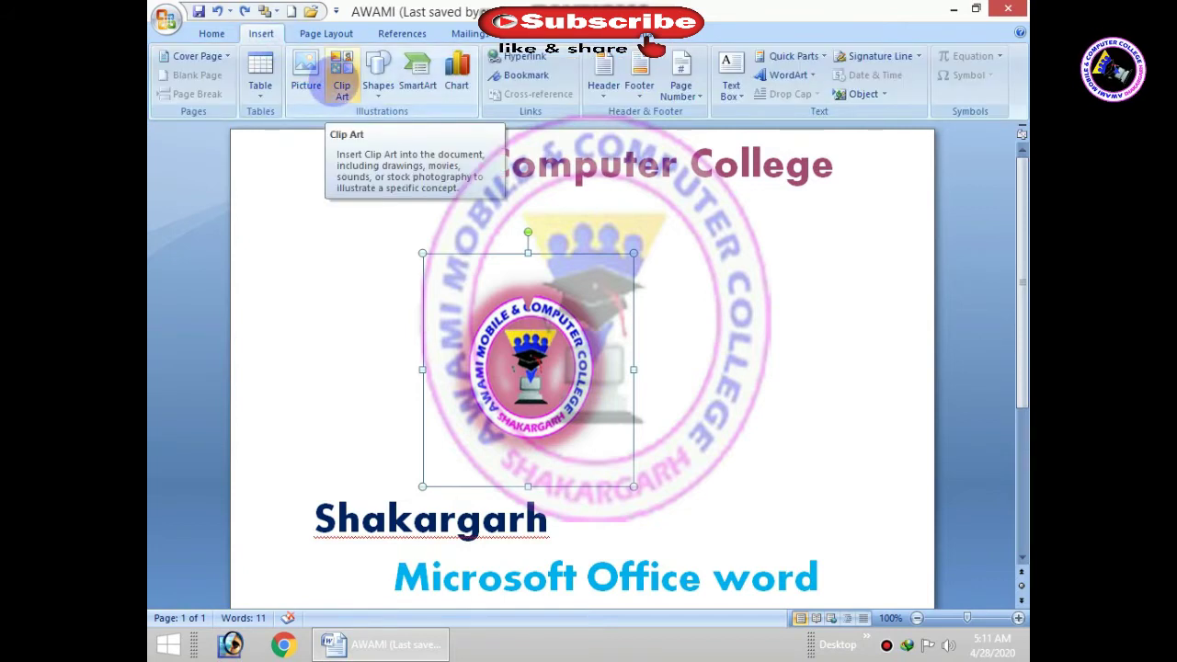
{"action": "left_click", "coordinate": [341, 81]}
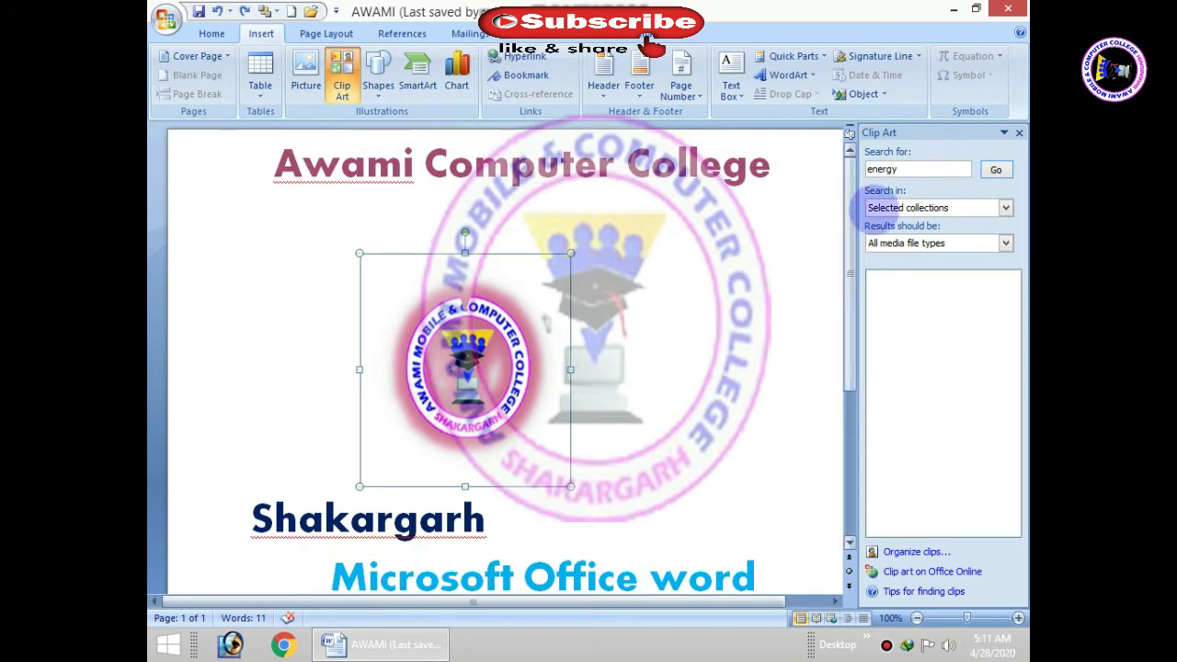
{"action": "double_click", "coordinate": [887, 169]}
{"action": "type", "text": "Computer"}
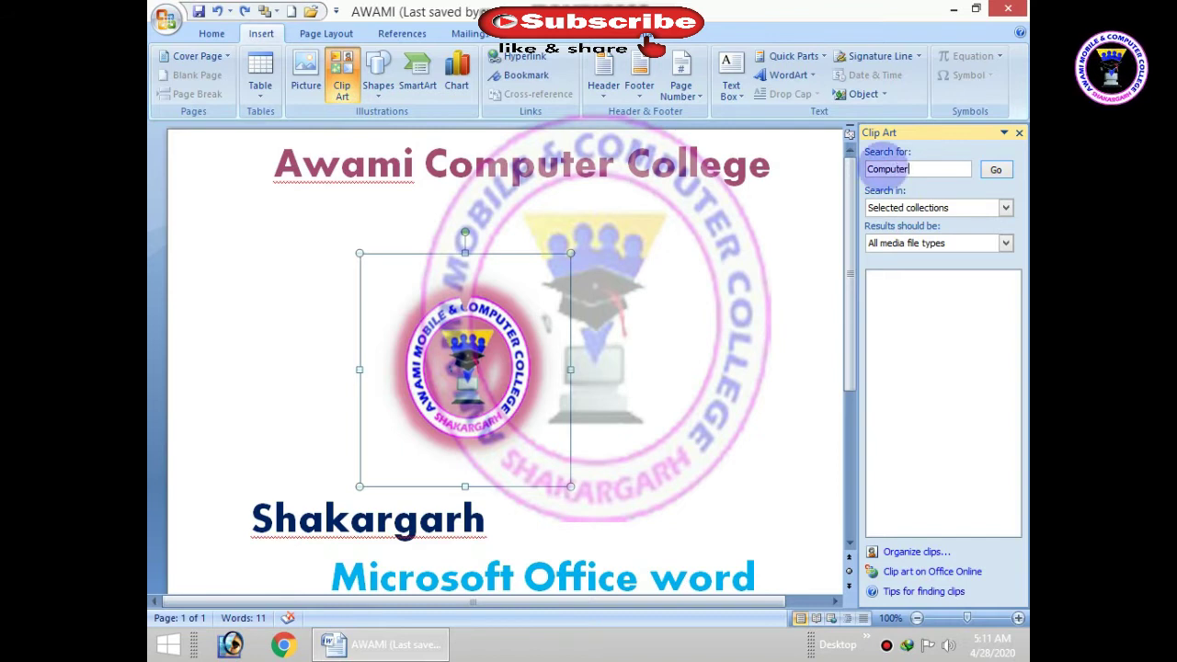
{"action": "left_click", "coordinate": [995, 169]}
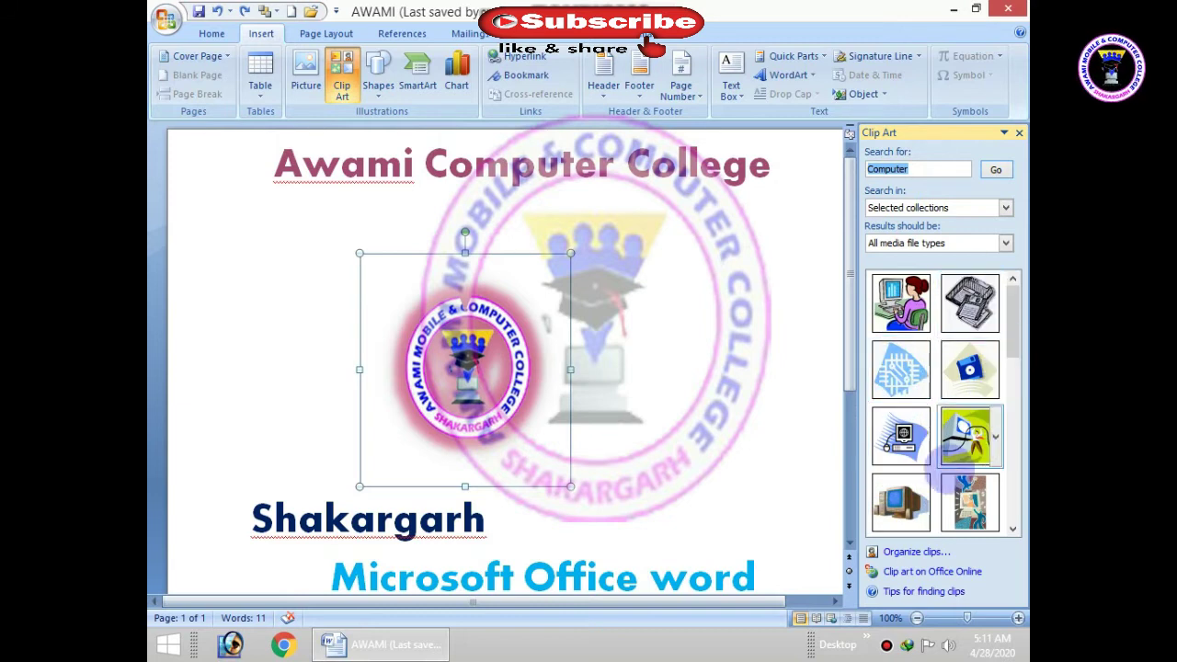
Insert six computer clips, including the globe computer and computer user, then select the floppy-disk picture
{"action": "left_click", "coordinate": [900, 303]}
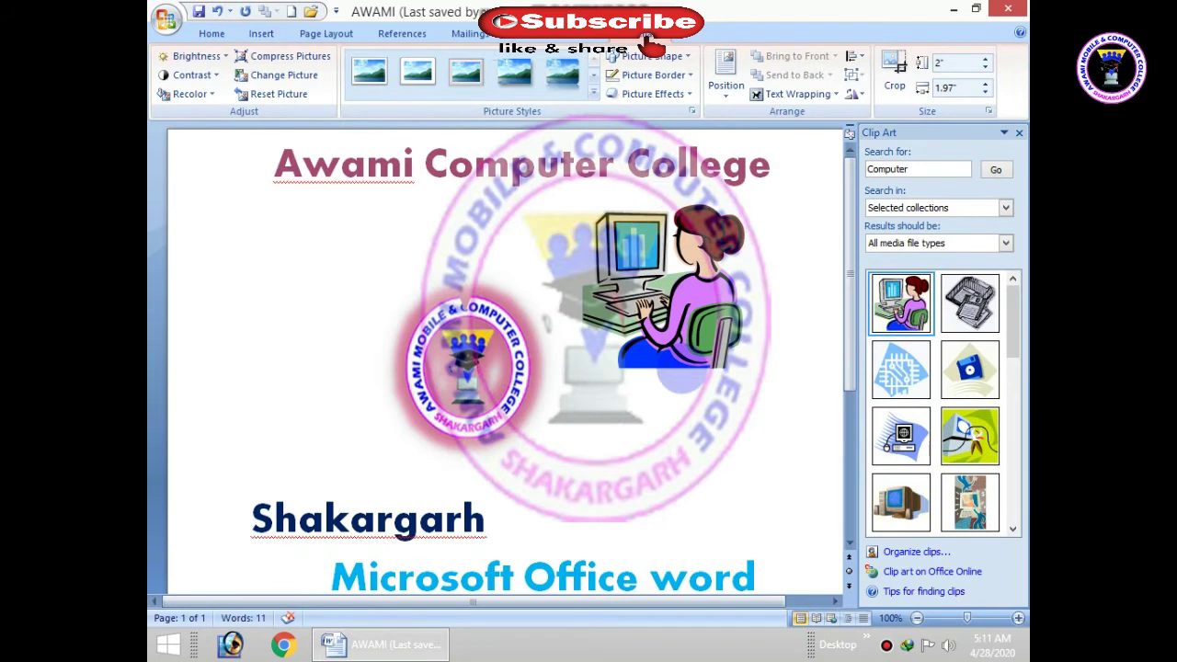
{"action": "left_click", "coordinate": [969, 369]}
{"action": "left_click", "coordinate": [970, 303]}
{"action": "left_click", "coordinate": [900, 369]}
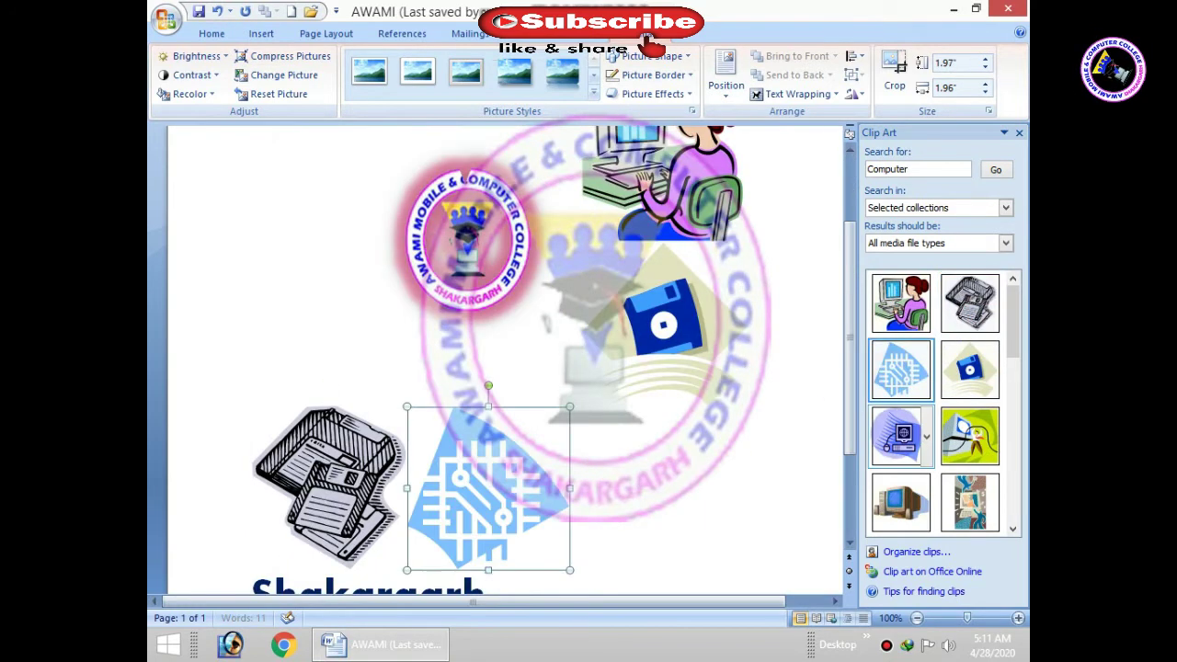
{"action": "left_click", "coordinate": [901, 435]}
{"action": "left_click", "coordinate": [969, 435]}
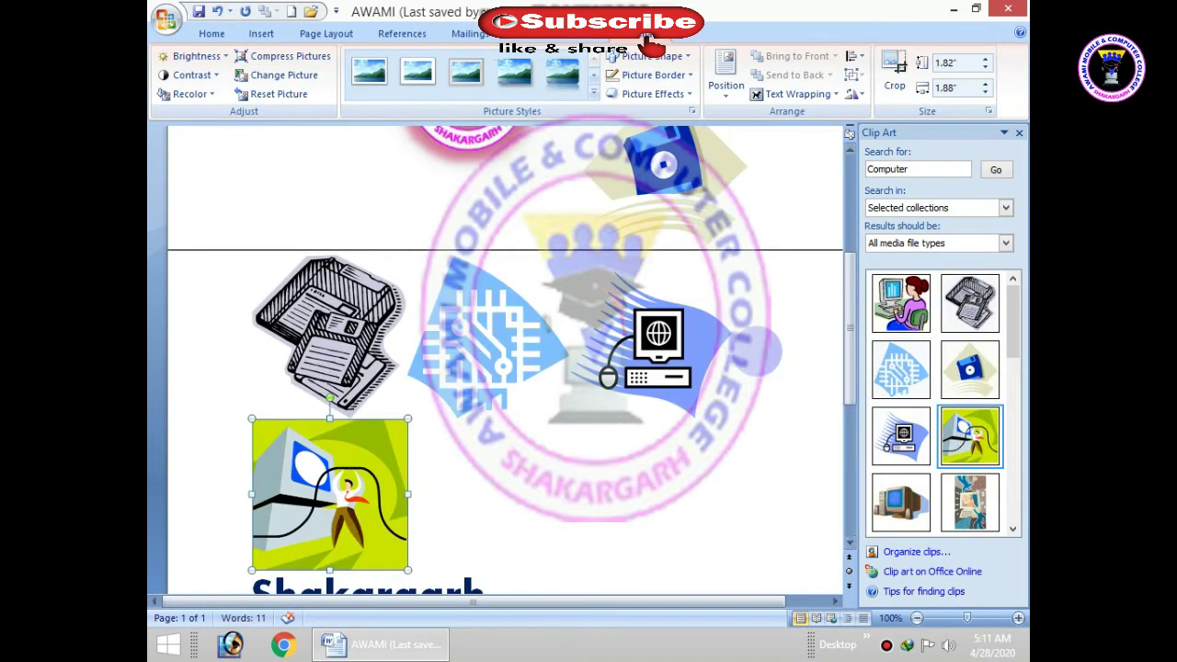
{"action": "scroll", "coordinate": [763, 350], "scroll_direction": "up", "scroll_amount": 5}
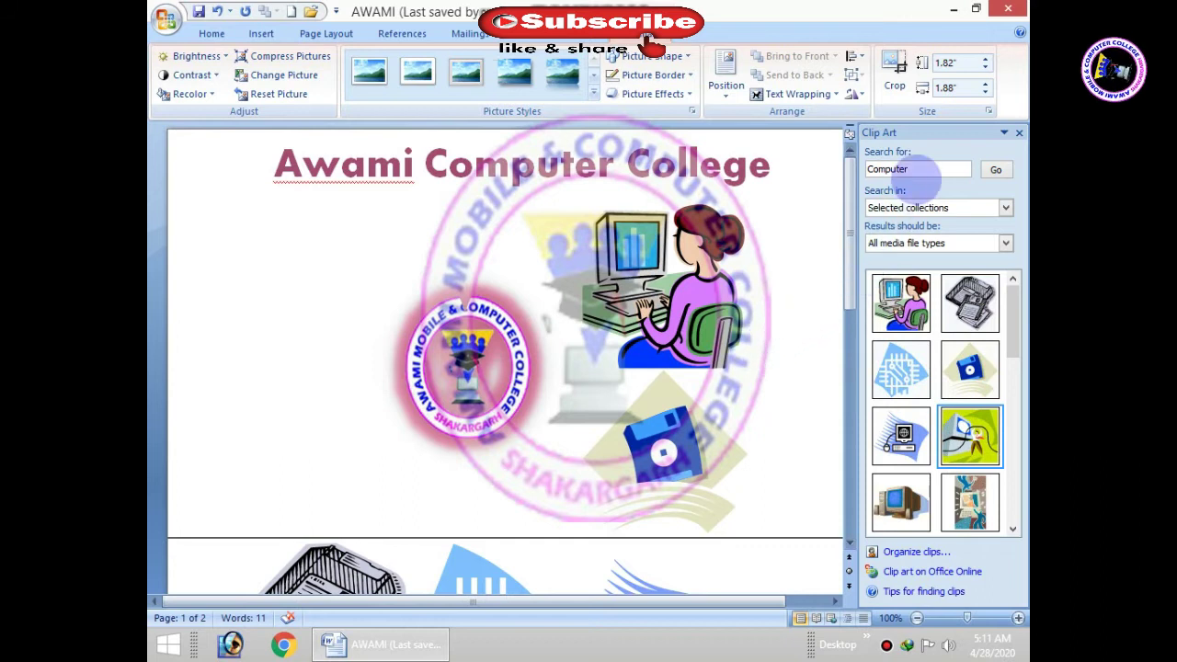
{"action": "scroll", "coordinate": [506, 358], "scroll_direction": "down", "scroll_amount": 2}
{"action": "left_click", "coordinate": [329, 487]}
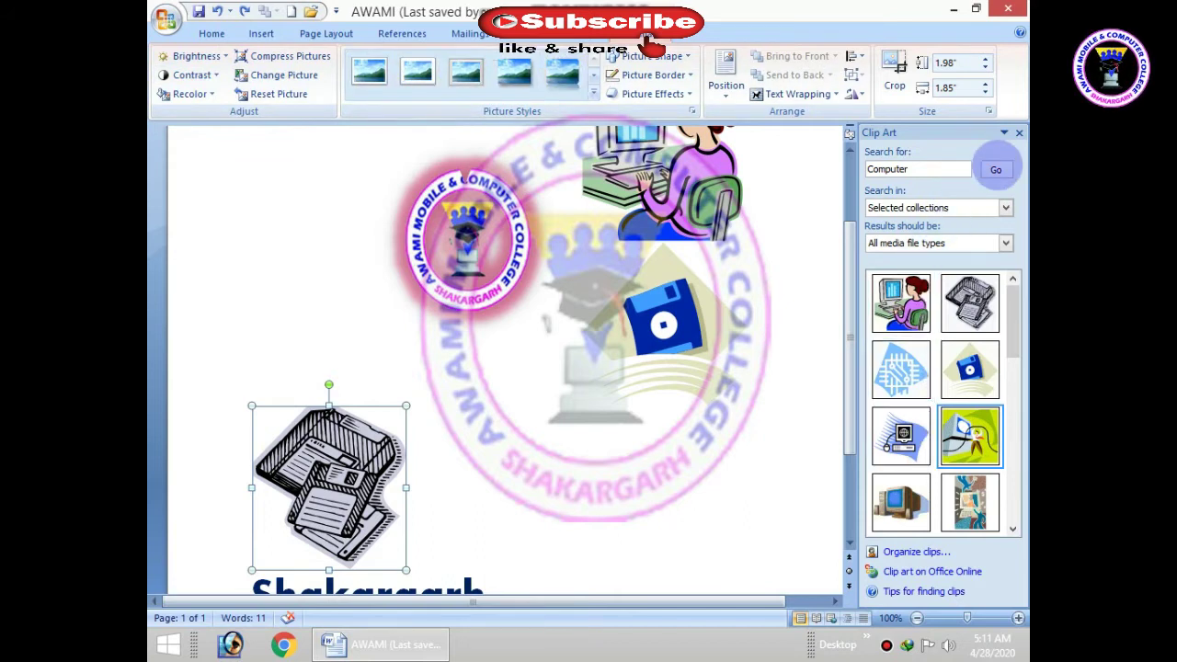
Close the Clip Art pane and draw a 1" by 3.04" Horizontal Scroll banner below the heading
{"action": "left_click", "coordinate": [1019, 132]}
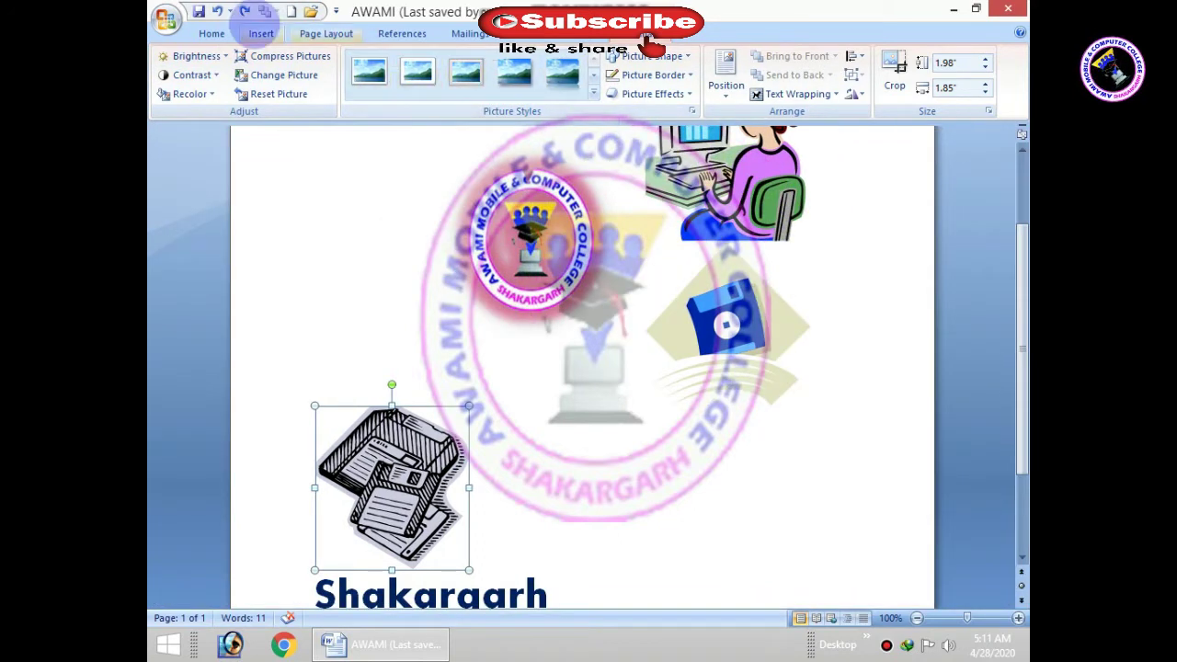
{"action": "left_click", "coordinate": [261, 33]}
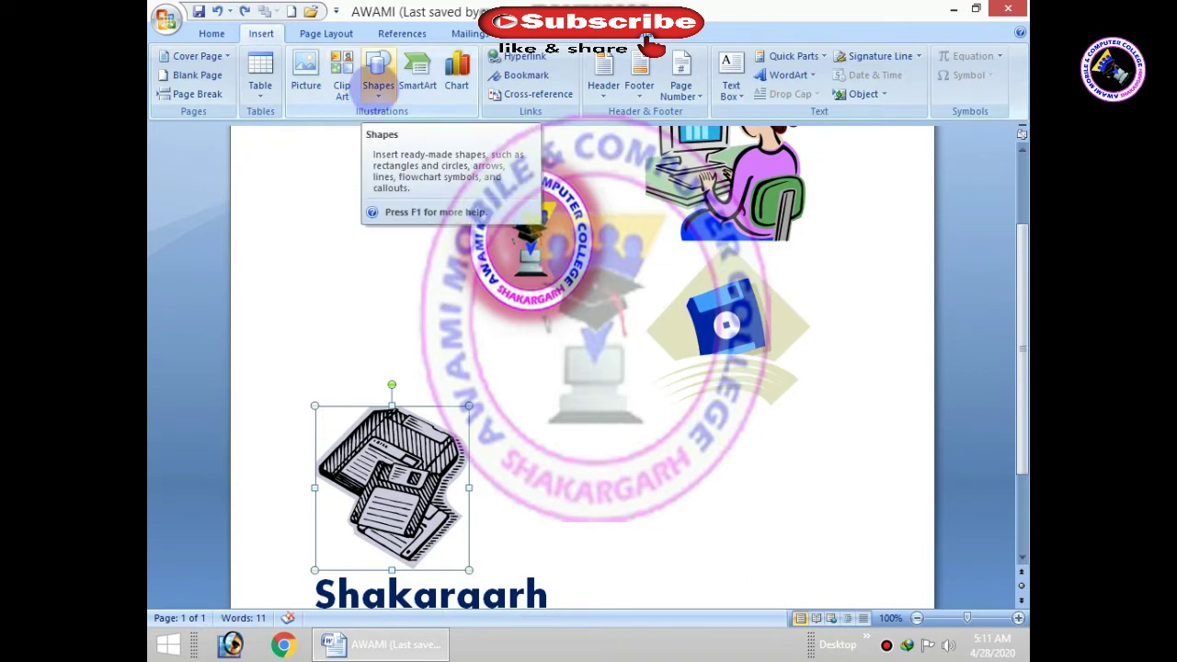
{"action": "scroll", "coordinate": [375, 85], "scroll_direction": "up", "scroll_amount": 1}
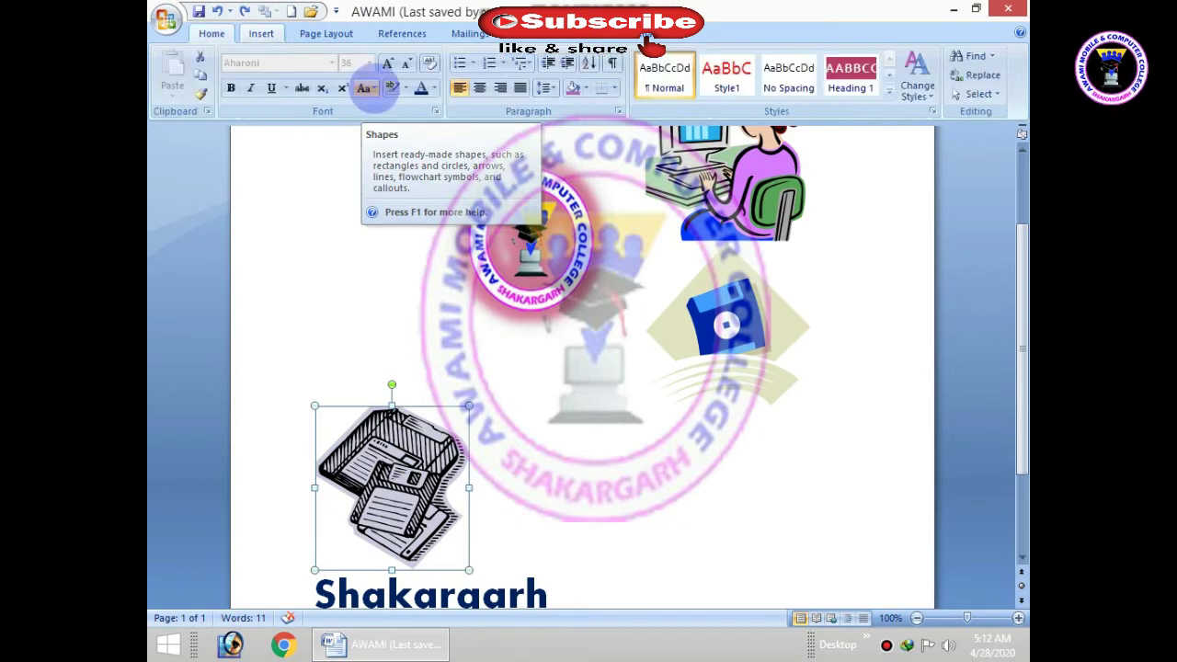
{"action": "scroll", "coordinate": [373, 89], "scroll_direction": "down", "scroll_amount": 1}
{"action": "scroll", "coordinate": [373, 92], "scroll_direction": "down", "scroll_amount": 1}
{"action": "scroll", "coordinate": [374, 90], "scroll_direction": "up", "scroll_amount": 1}
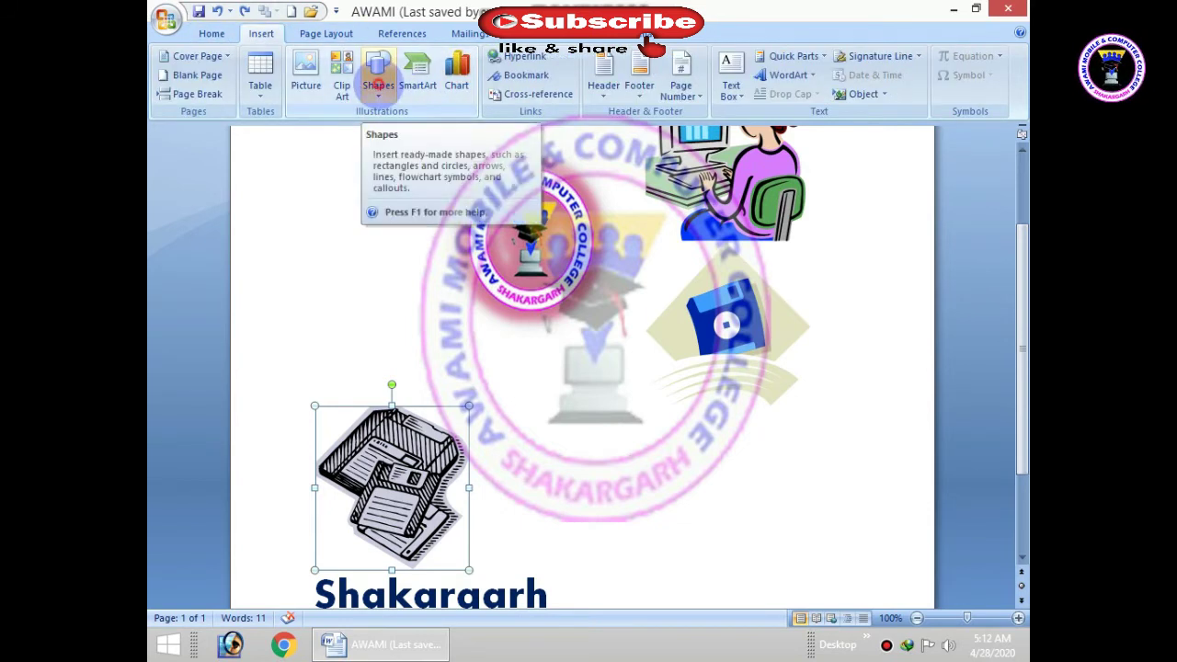
{"action": "left_click", "coordinate": [378, 78]}
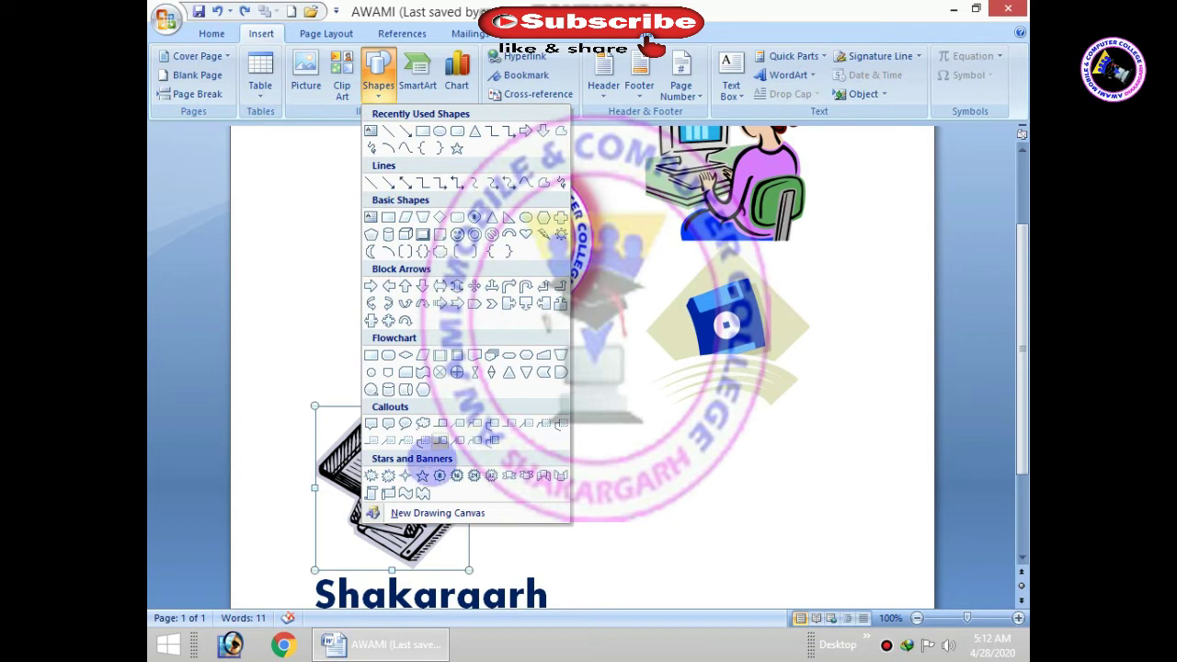
{"action": "left_click", "coordinate": [388, 476]}
{"action": "left_click_drag", "start_coordinate": [366, 287], "coordinate": [416, 336]}
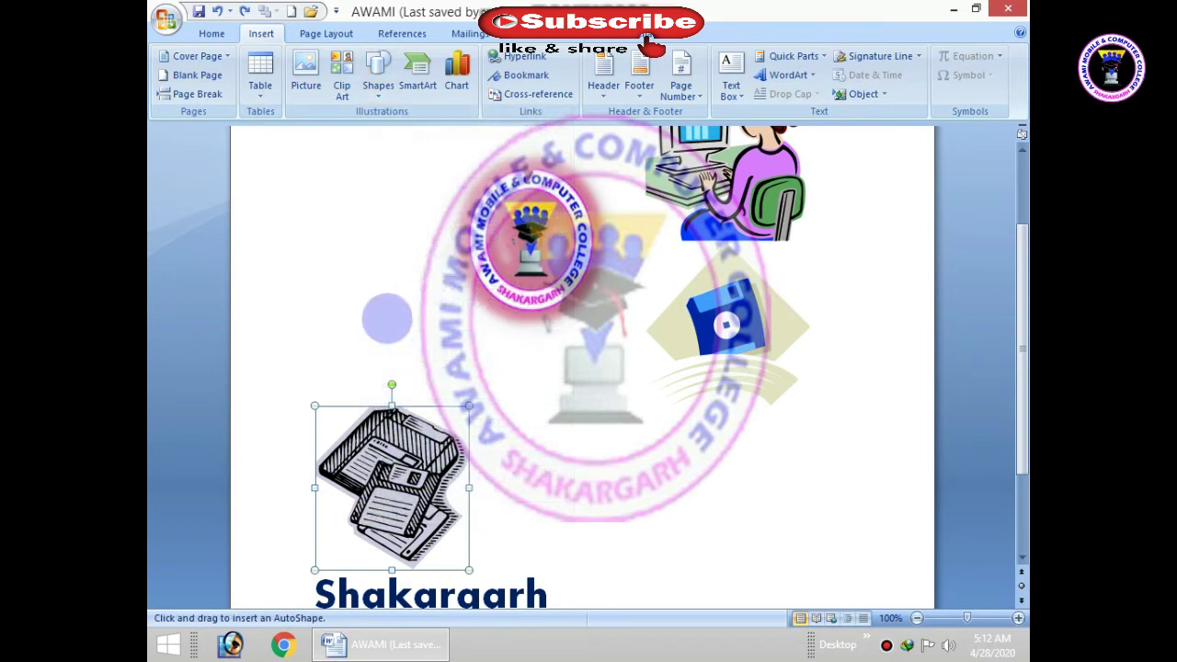
{"action": "left_click_drag", "start_coordinate": [336, 230], "coordinate": [505, 224]}
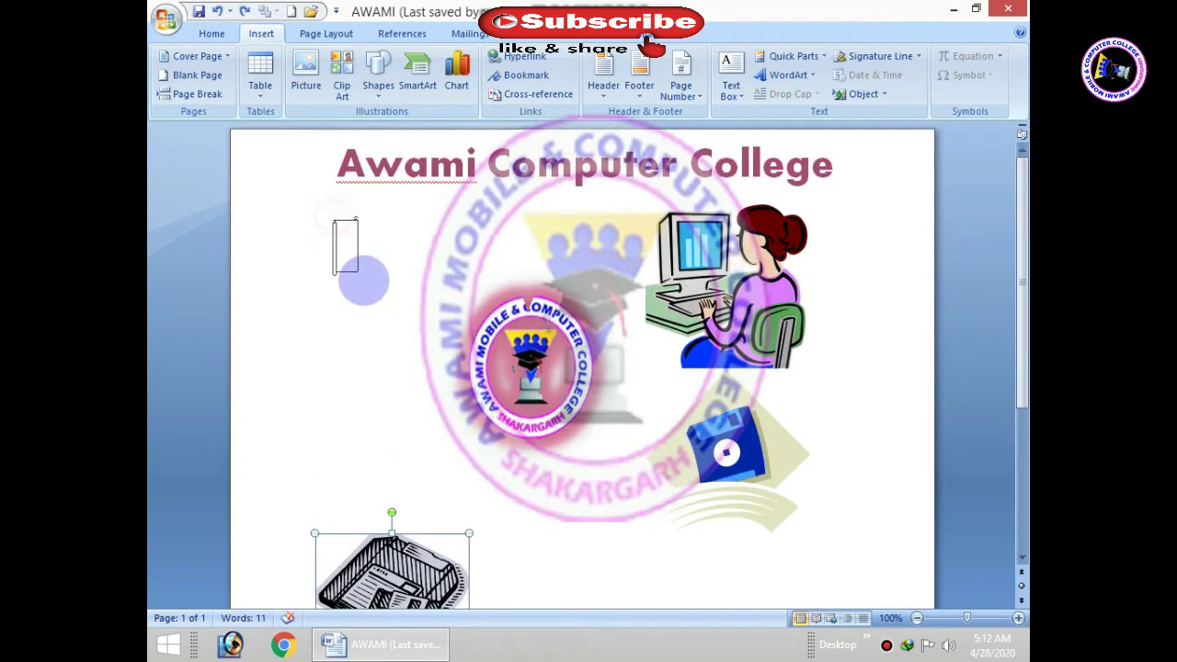
{"action": "left_click_drag", "start_coordinate": [577, 223], "coordinate": [578, 222]}
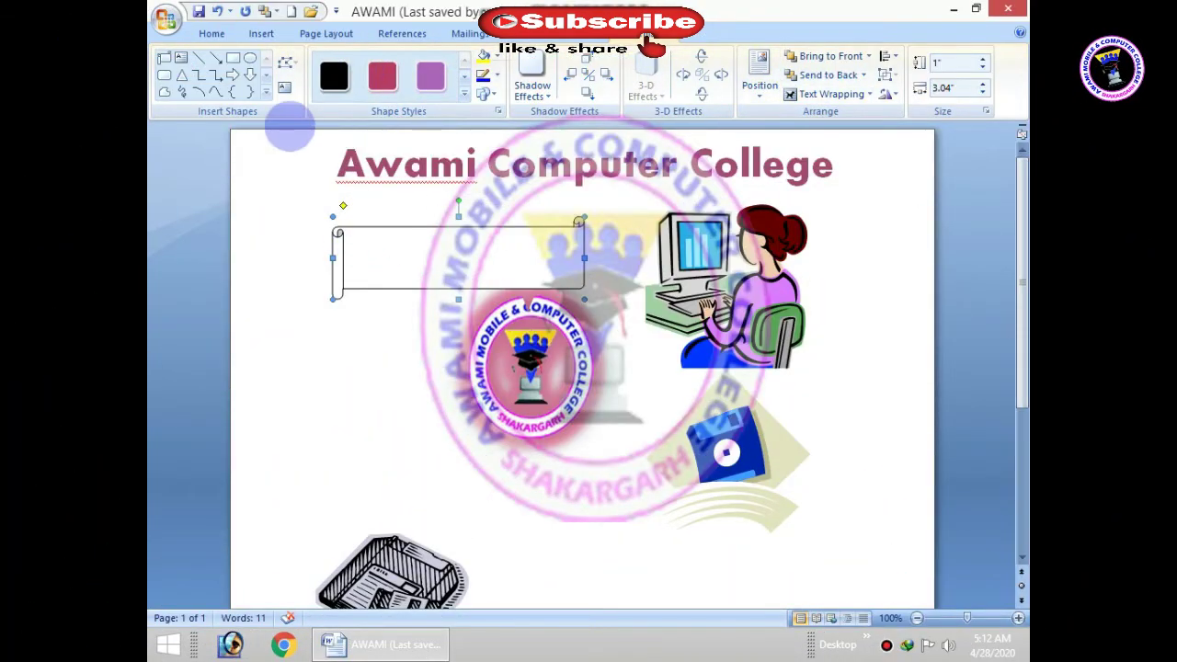
Discard a stray callout, then give the scroll a gold shape style and dark navy fill
{"action": "left_click", "coordinate": [234, 74]}
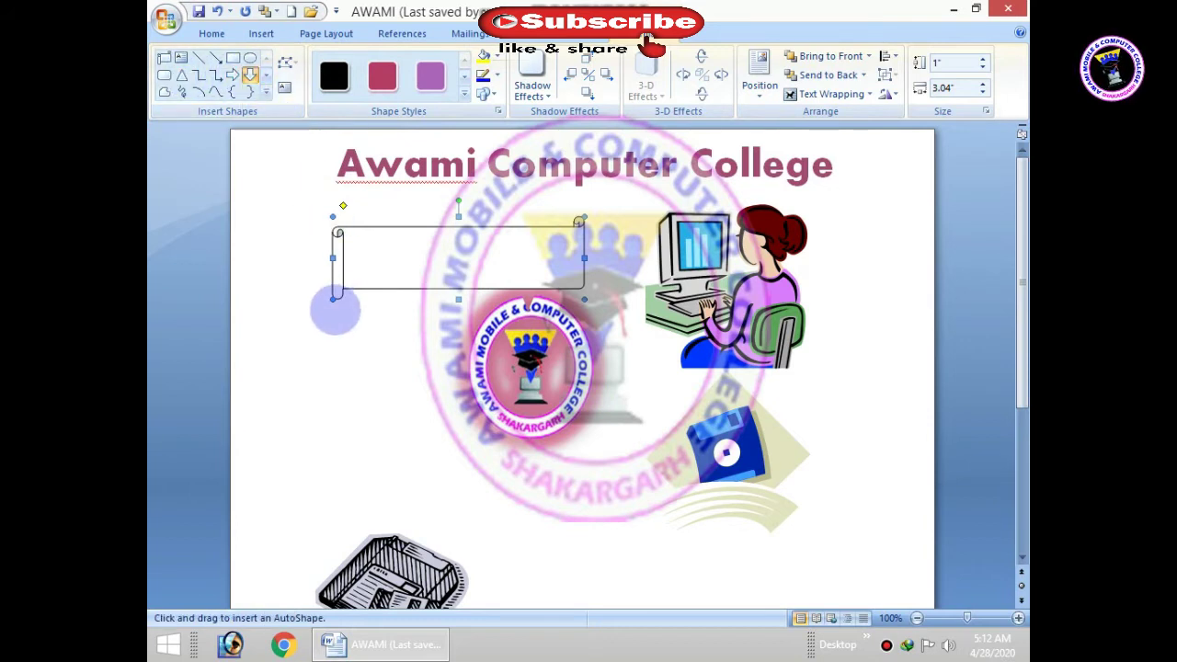
{"action": "left_click_drag", "start_coordinate": [333, 321], "coordinate": [526, 409]}
{"action": "key", "text": "ctrl+z"}
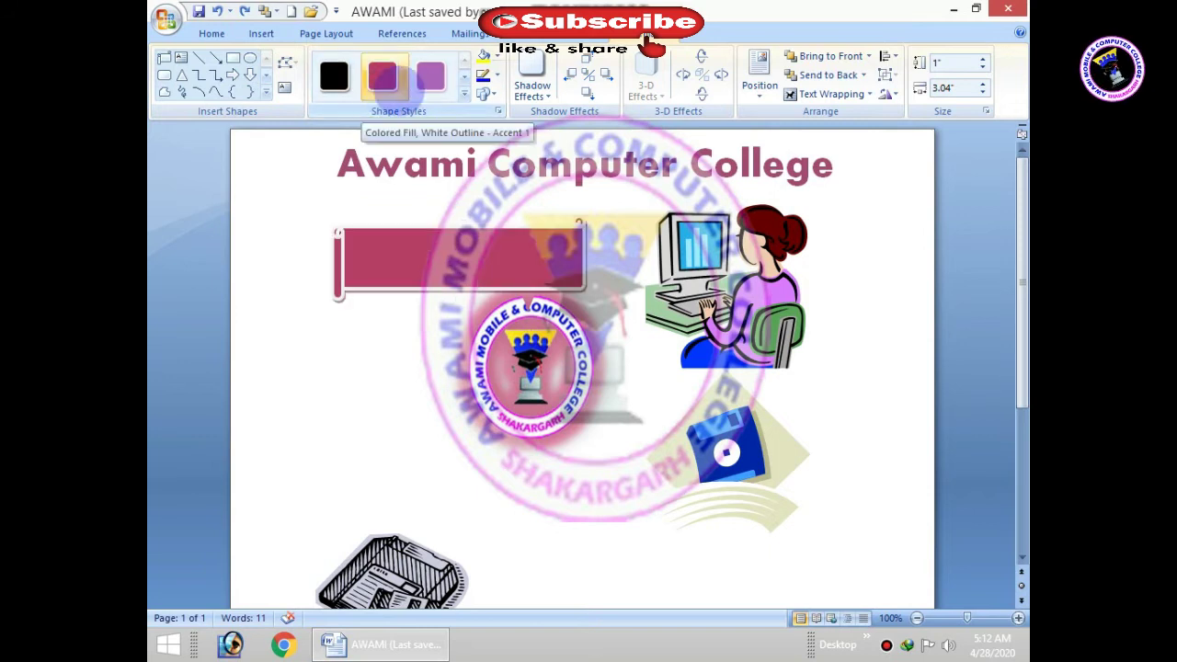
{"action": "left_click", "coordinate": [464, 74]}
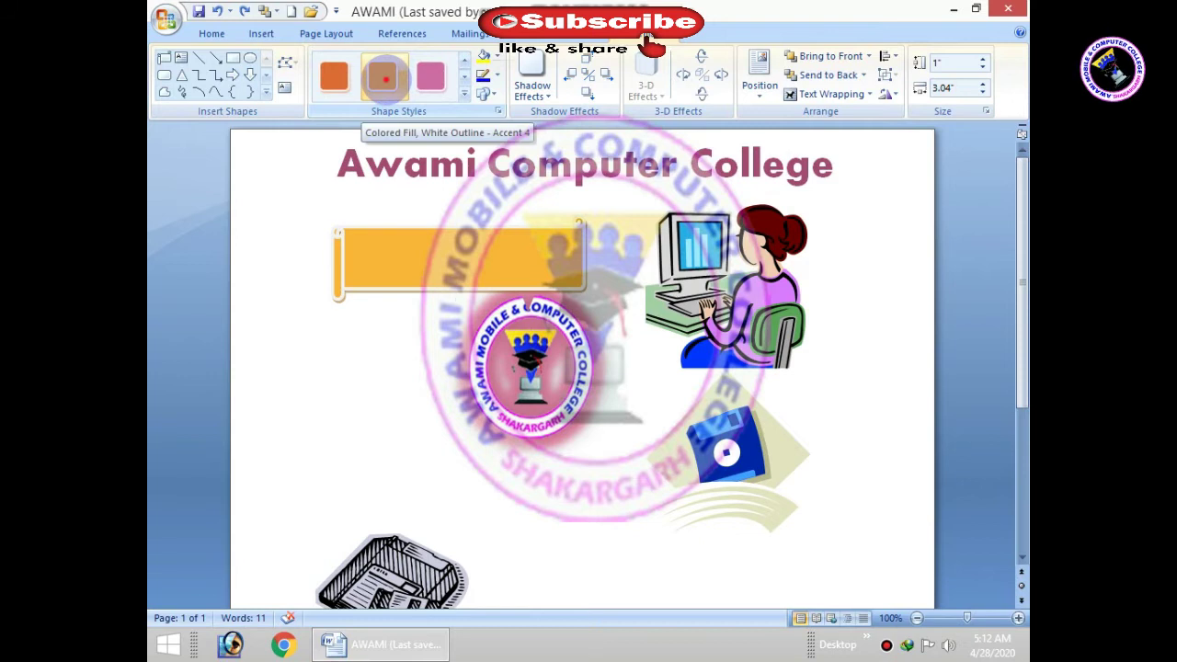
{"action": "left_click", "coordinate": [385, 79]}
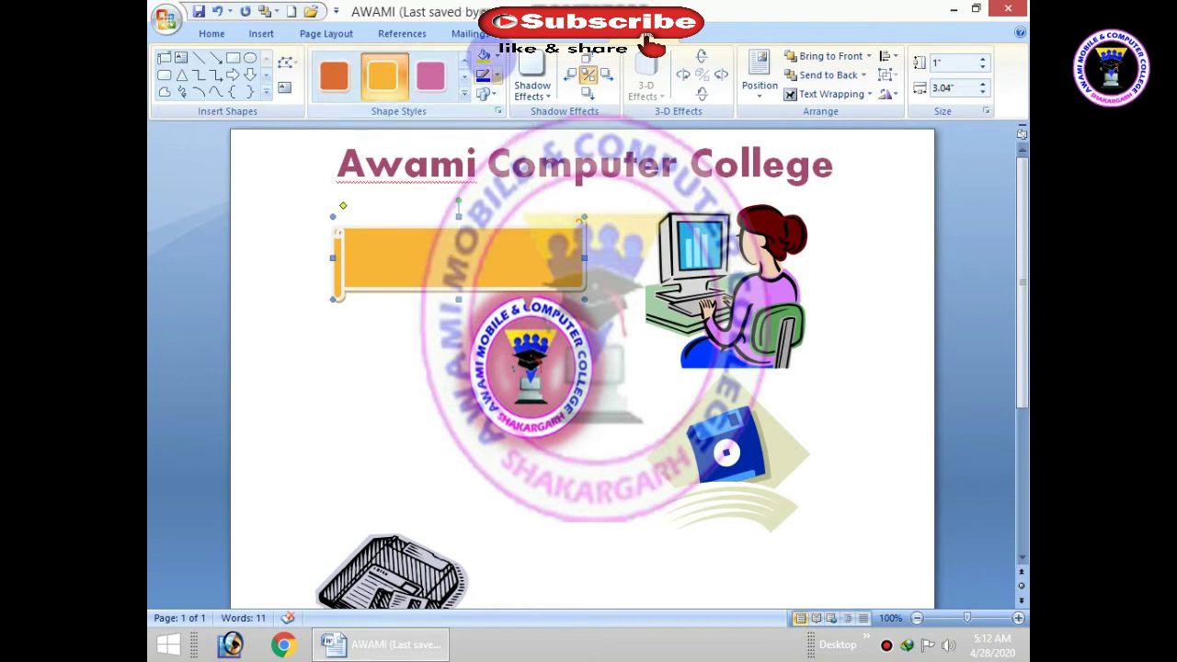
{"action": "left_click", "coordinate": [497, 56]}
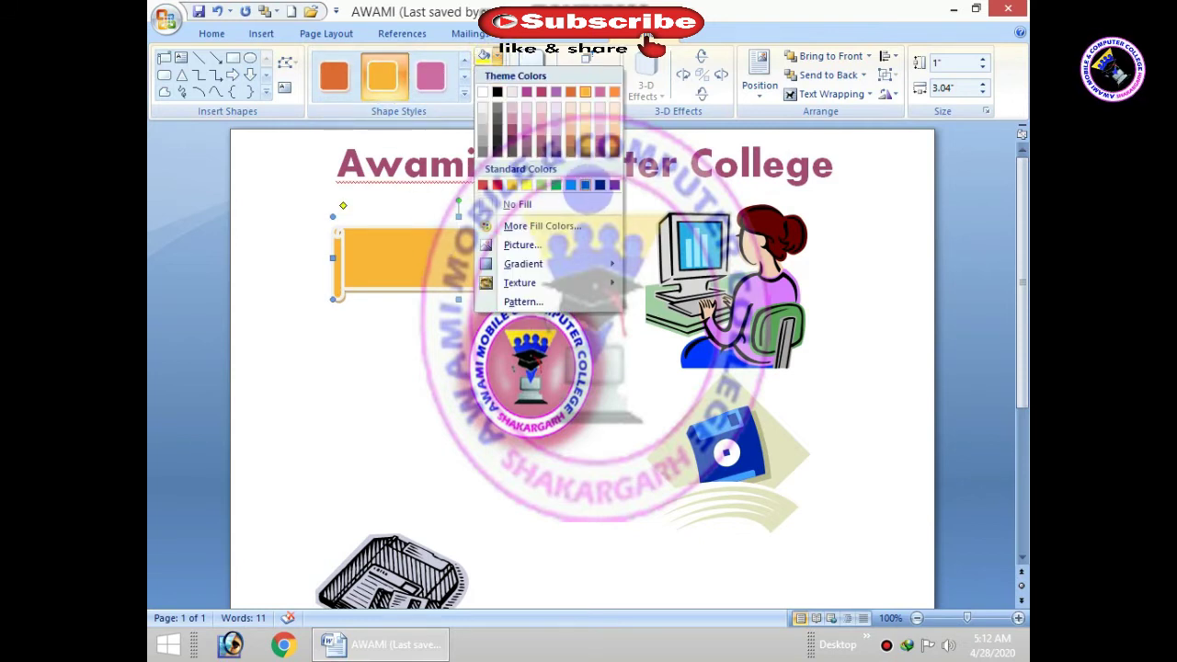
{"action": "left_click", "coordinate": [600, 184]}
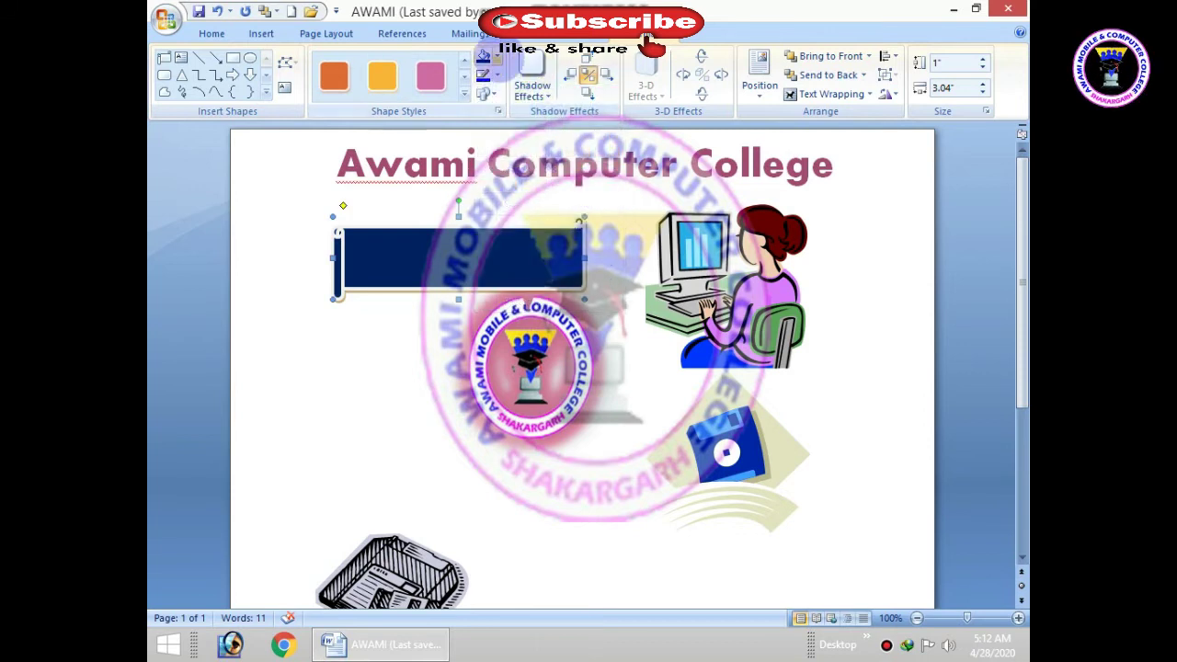
Try a college-logo picture fill and a light gradient fill on the scroll, undoing both
{"action": "left_click", "coordinate": [497, 56]}
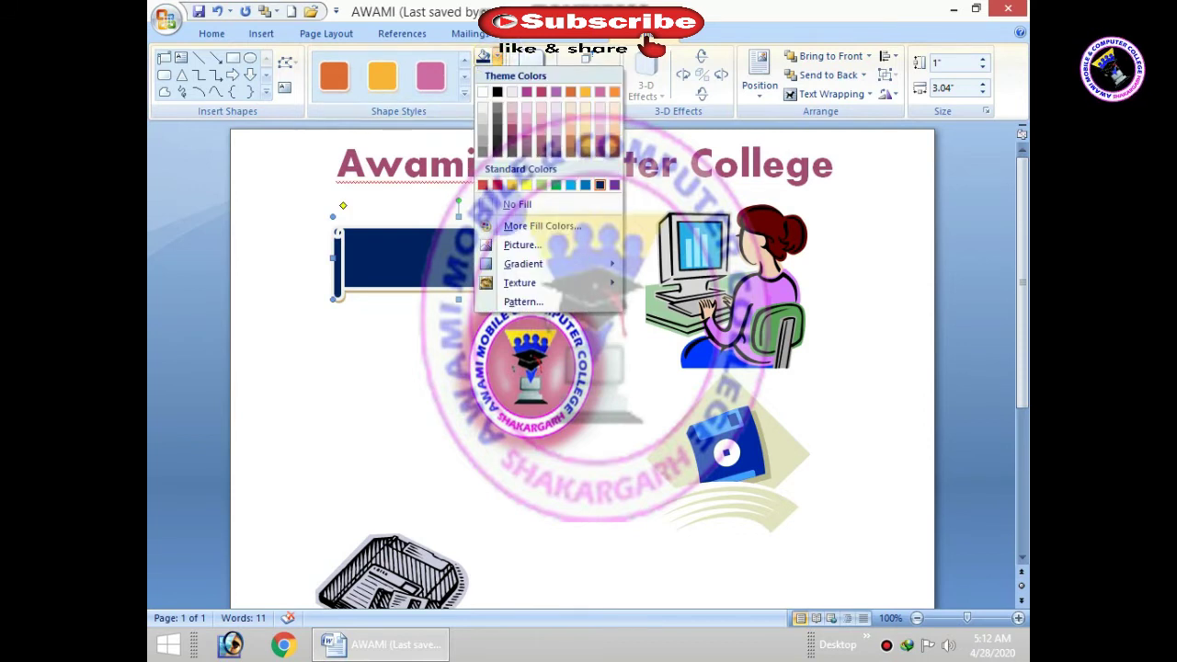
{"action": "left_click", "coordinate": [521, 244]}
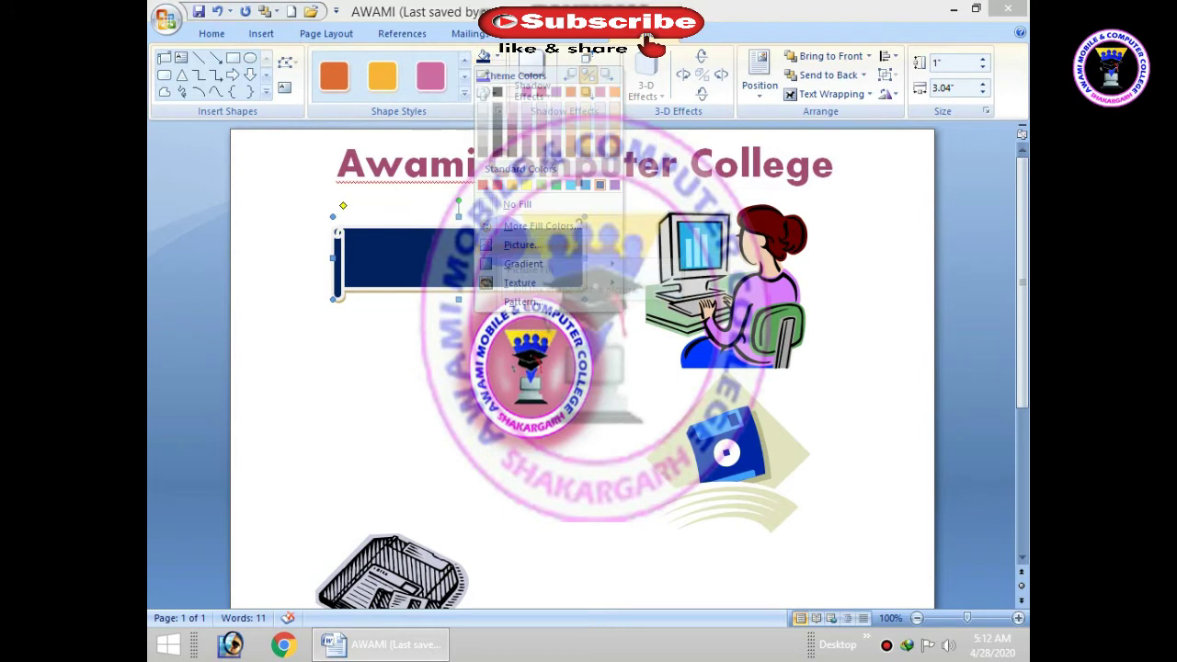
{"action": "double_click", "coordinate": [348, 235]}
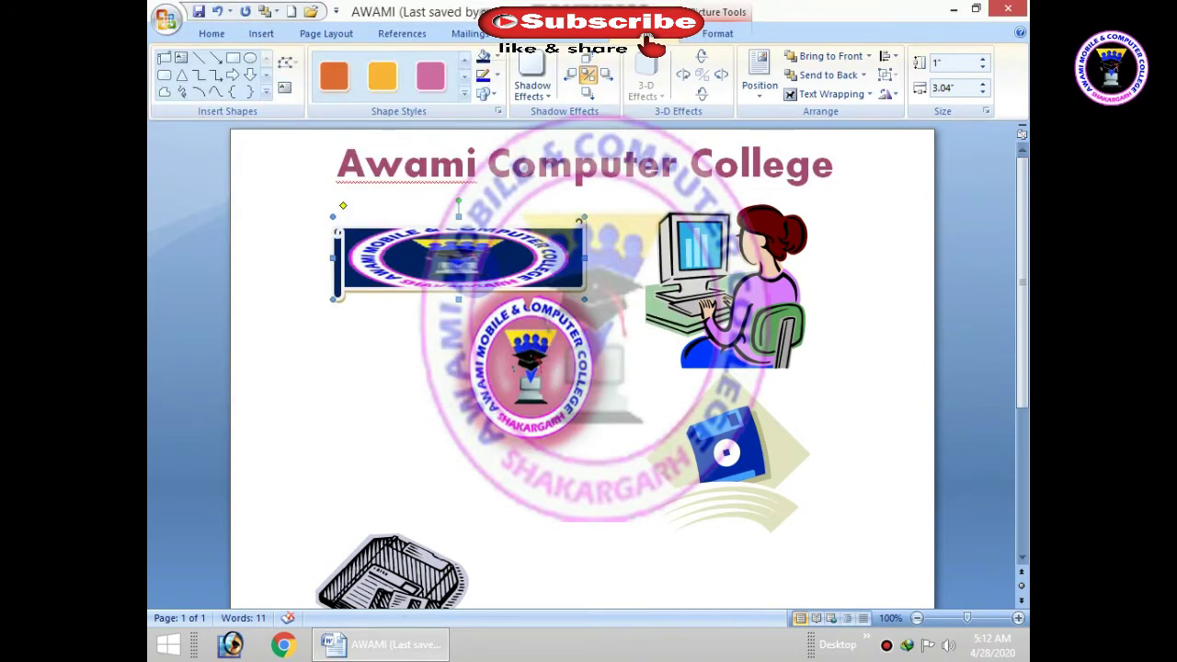
{"action": "key", "text": "ctrl+z"}
{"action": "left_click", "coordinate": [487, 57]}
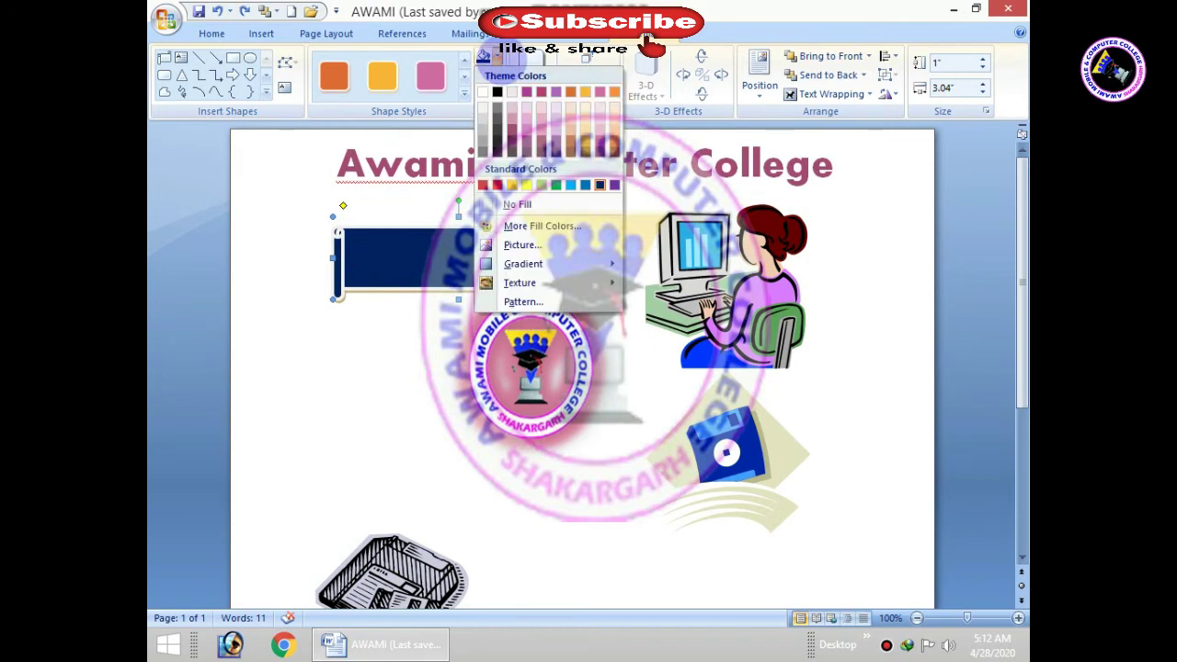
{"action": "mouse_move", "coordinate": [533, 264]}
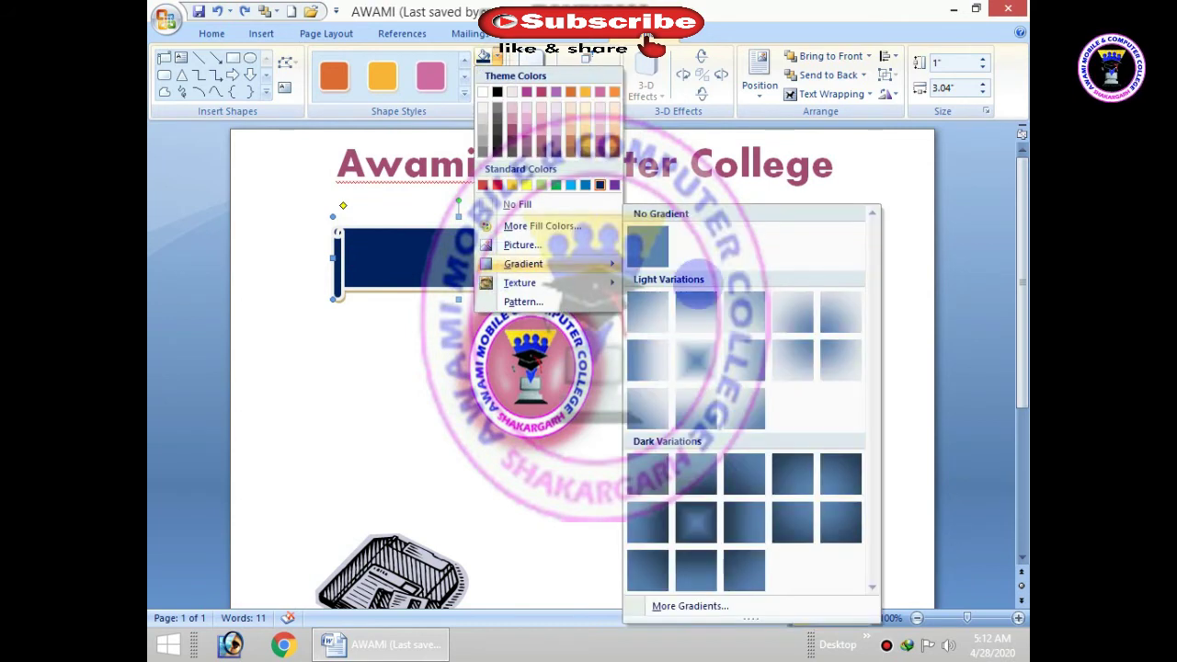
{"action": "left_click", "coordinate": [696, 360]}
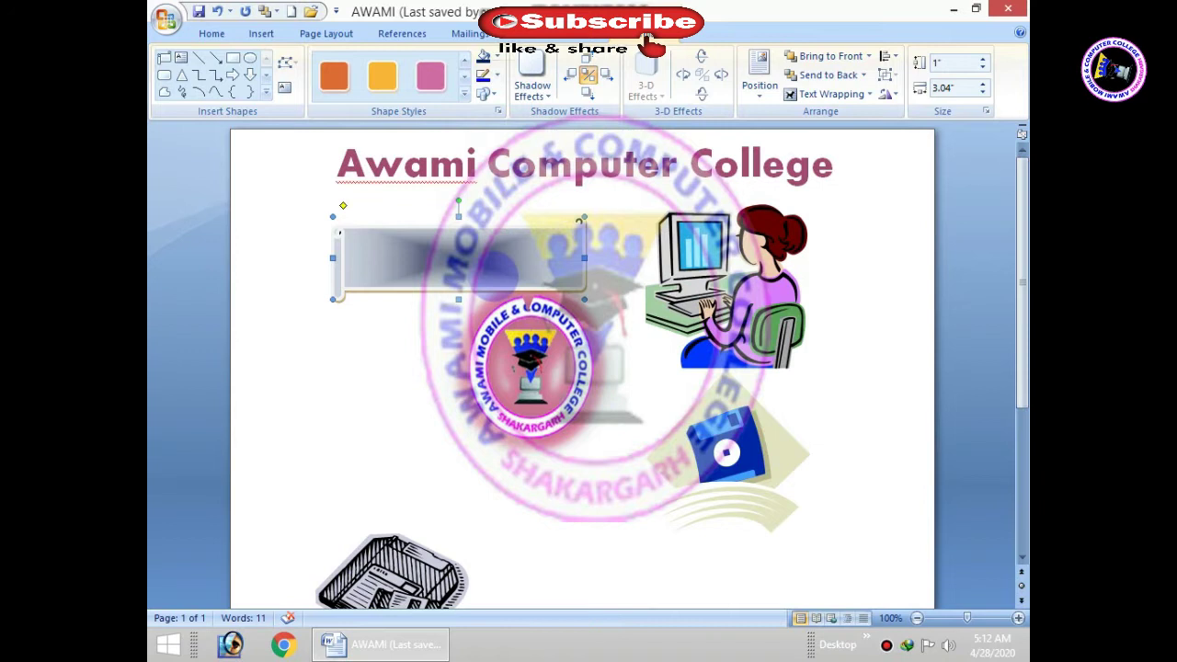
{"action": "key", "text": "ctrl+z"}
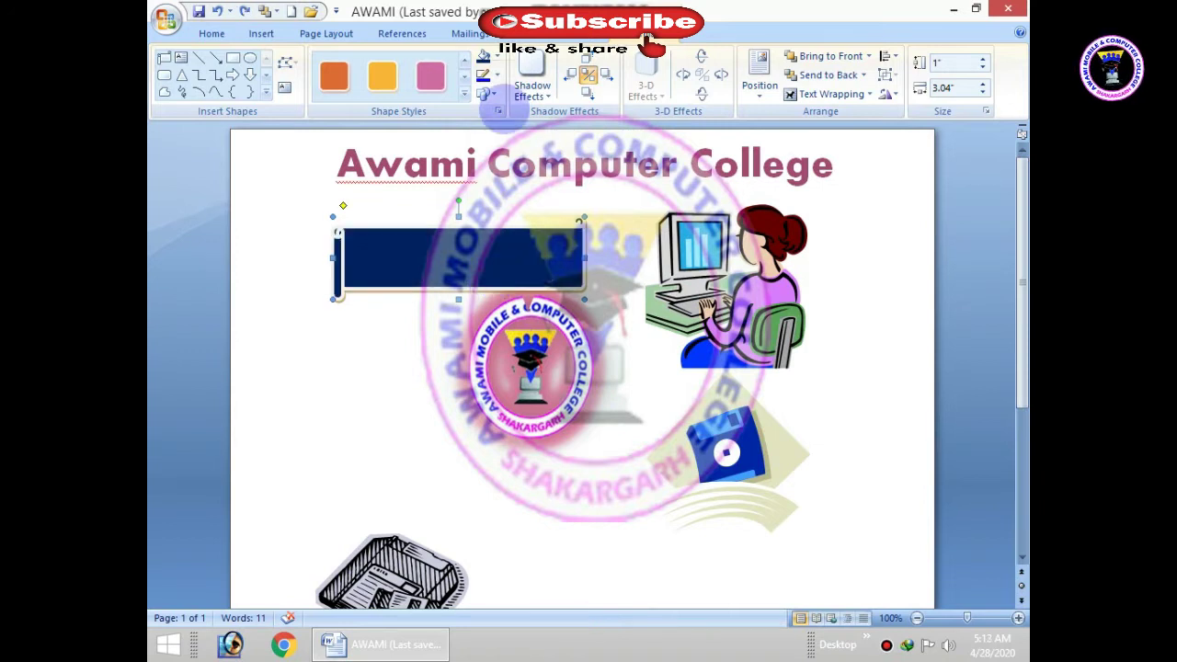
Fill the scroll with the Water droplets texture and change its shape to a Wave
{"action": "left_click", "coordinate": [492, 56]}
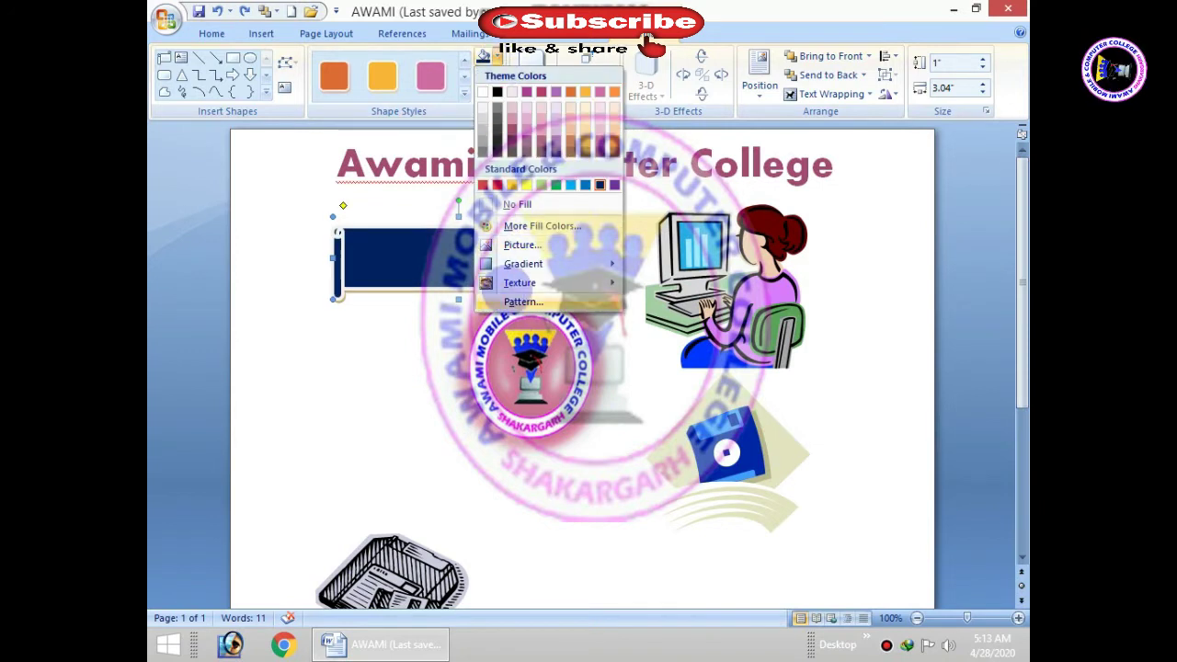
{"action": "mouse_move", "coordinate": [552, 282]}
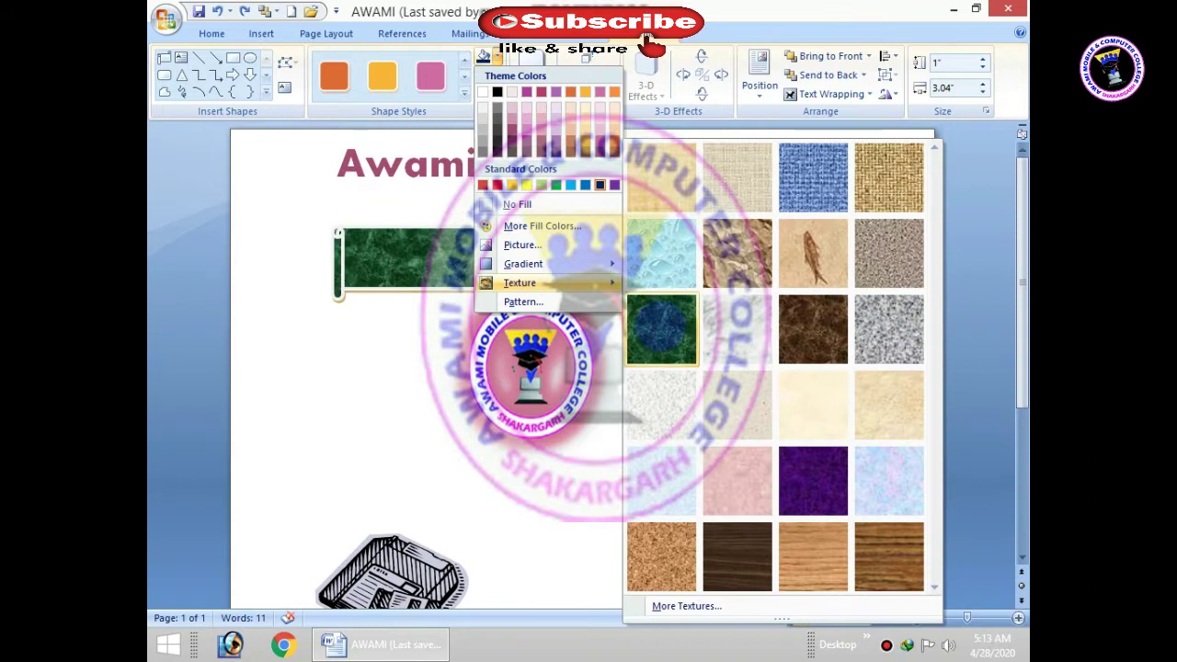
{"action": "left_click", "coordinate": [661, 253]}
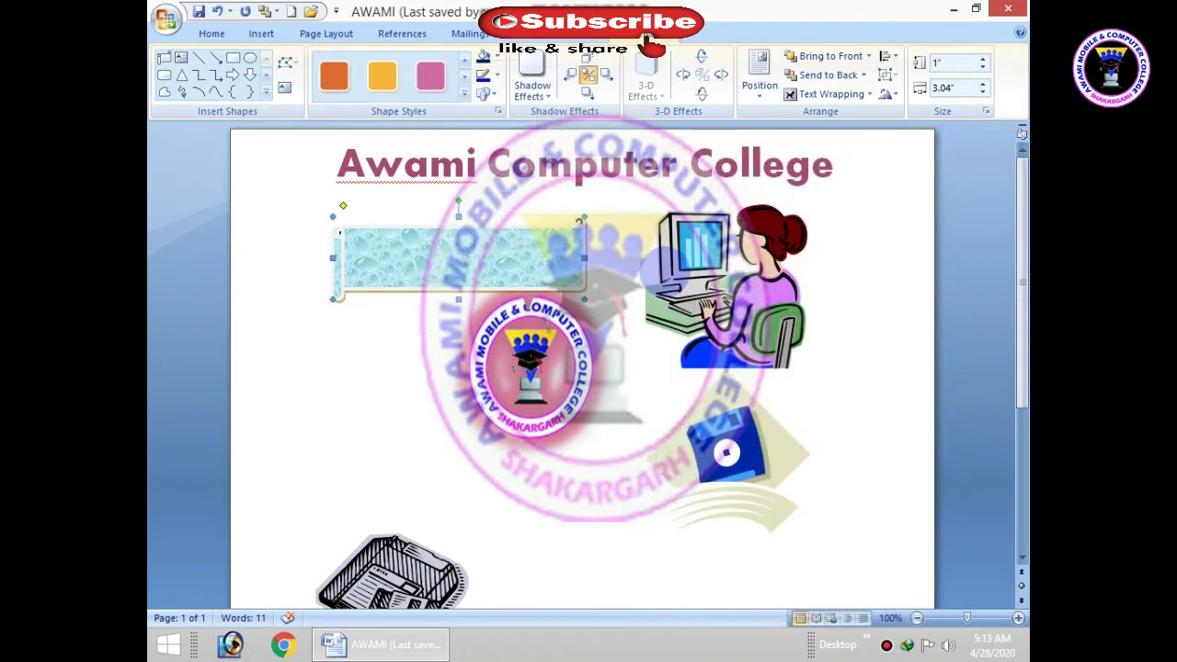
{"action": "left_click", "coordinate": [485, 94]}
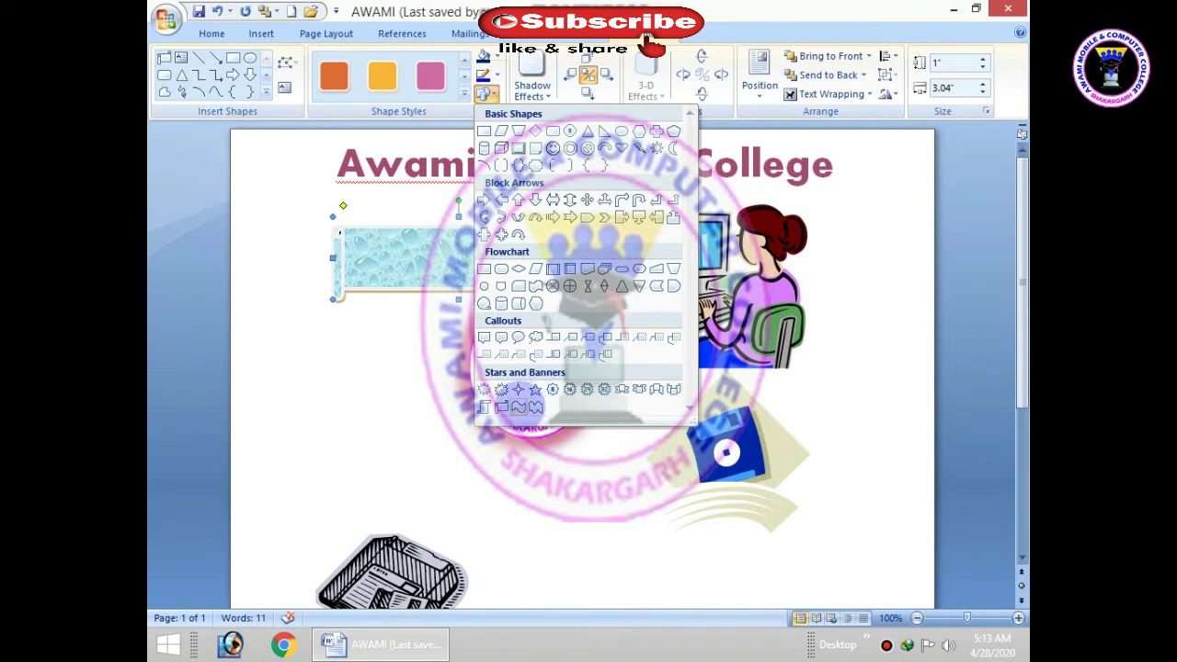
{"action": "left_click", "coordinate": [519, 406]}
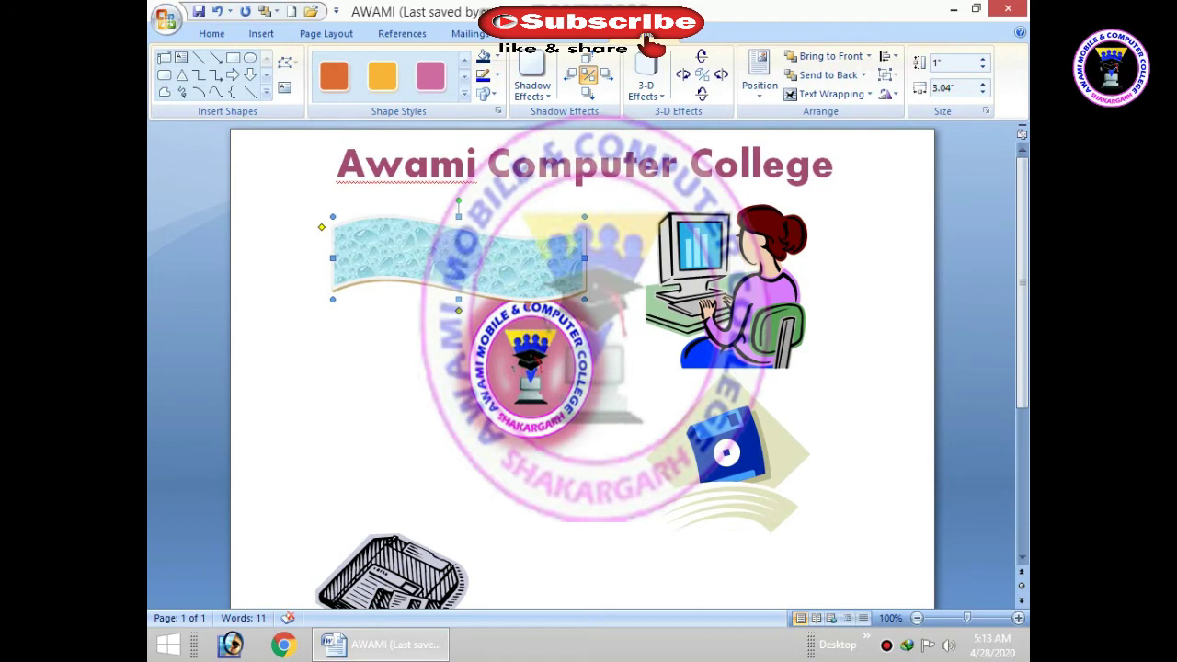
Add the text 'Awami Computer College' inside the wave banner and select it
{"action": "right_click", "coordinate": [458, 257]}
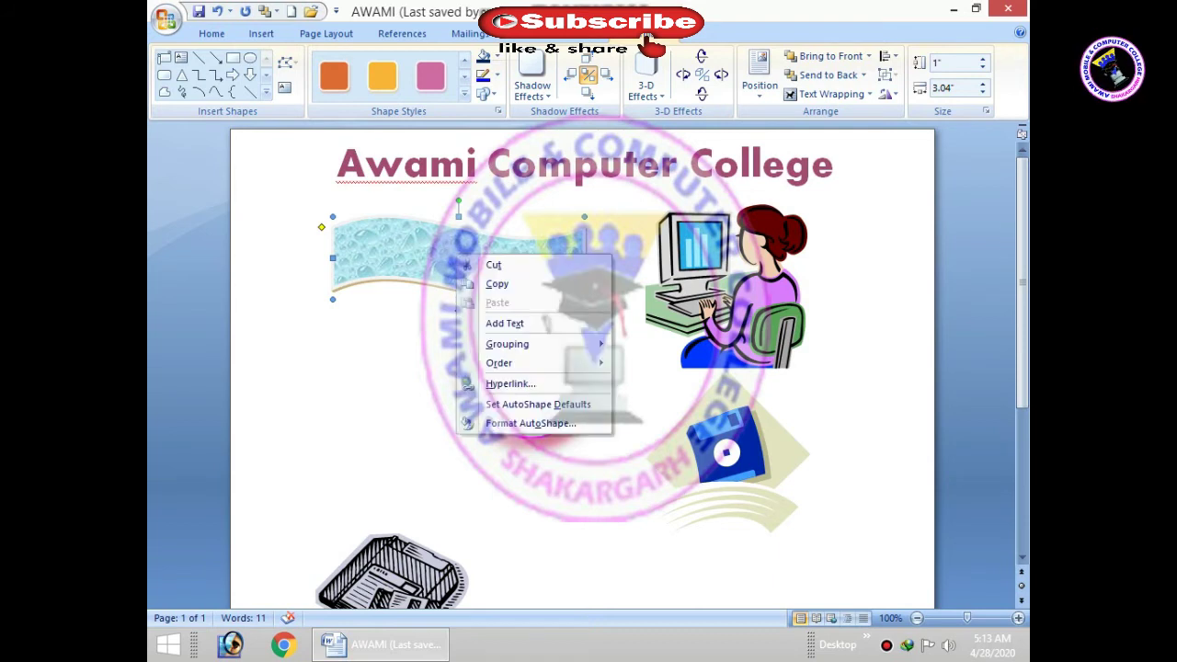
{"action": "left_click", "coordinate": [505, 324]}
{"action": "type", "text": "Awami Computer College"}
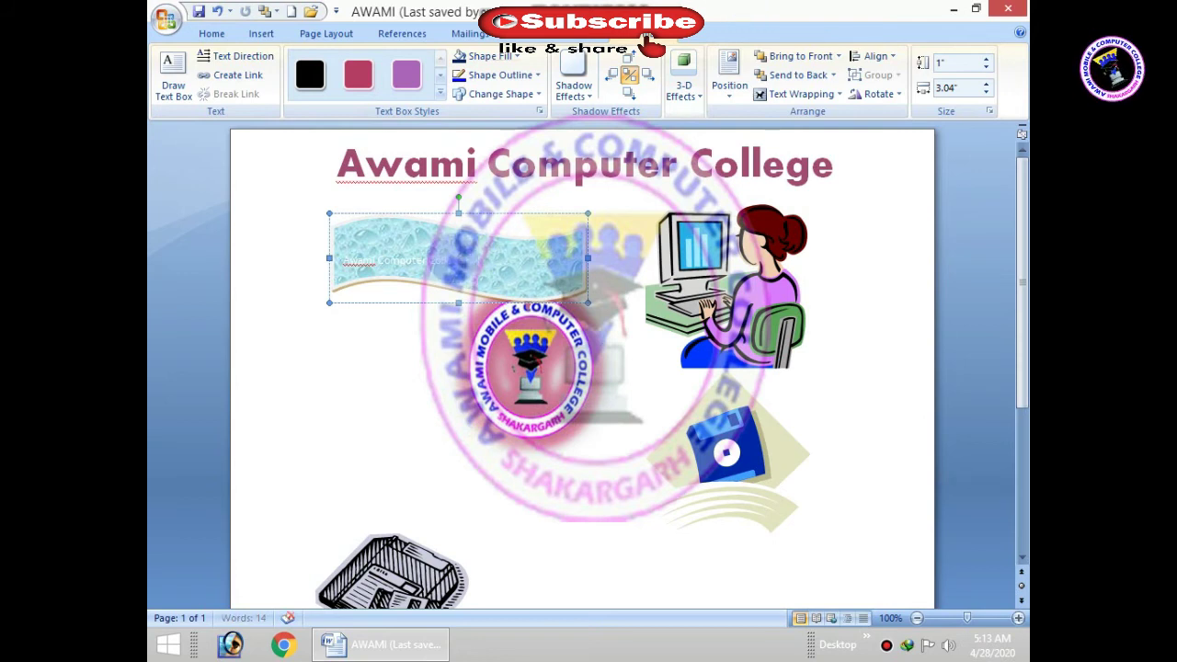
{"action": "left_click_drag", "start_coordinate": [469, 260], "coordinate": [338, 260]}
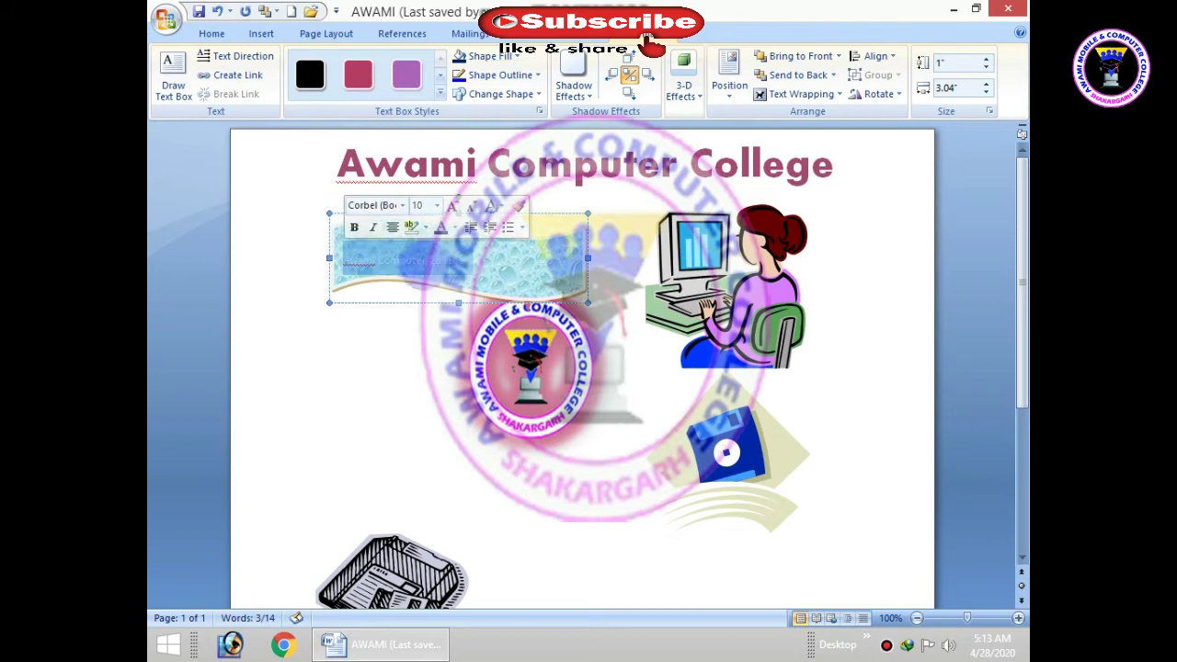
Set the banner text to Elephant, grow it to 16 pt, then select the whole banner
{"action": "left_click", "coordinate": [211, 33]}
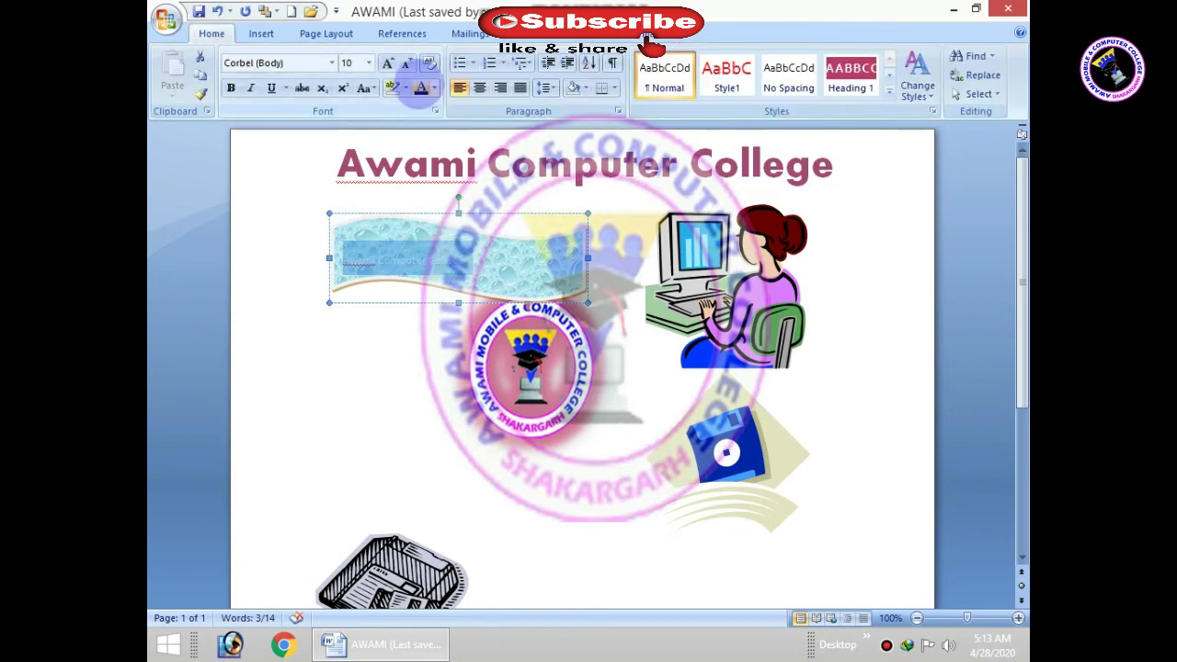
{"action": "left_click", "coordinate": [331, 62]}
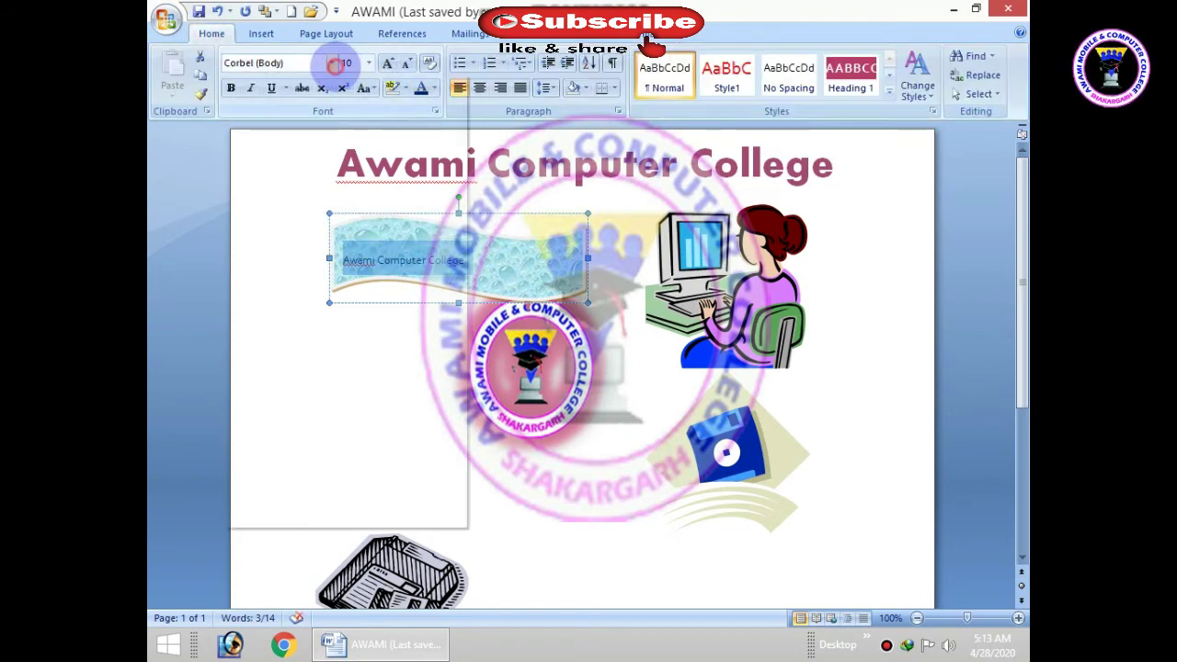
{"action": "left_click", "coordinate": [274, 160]}
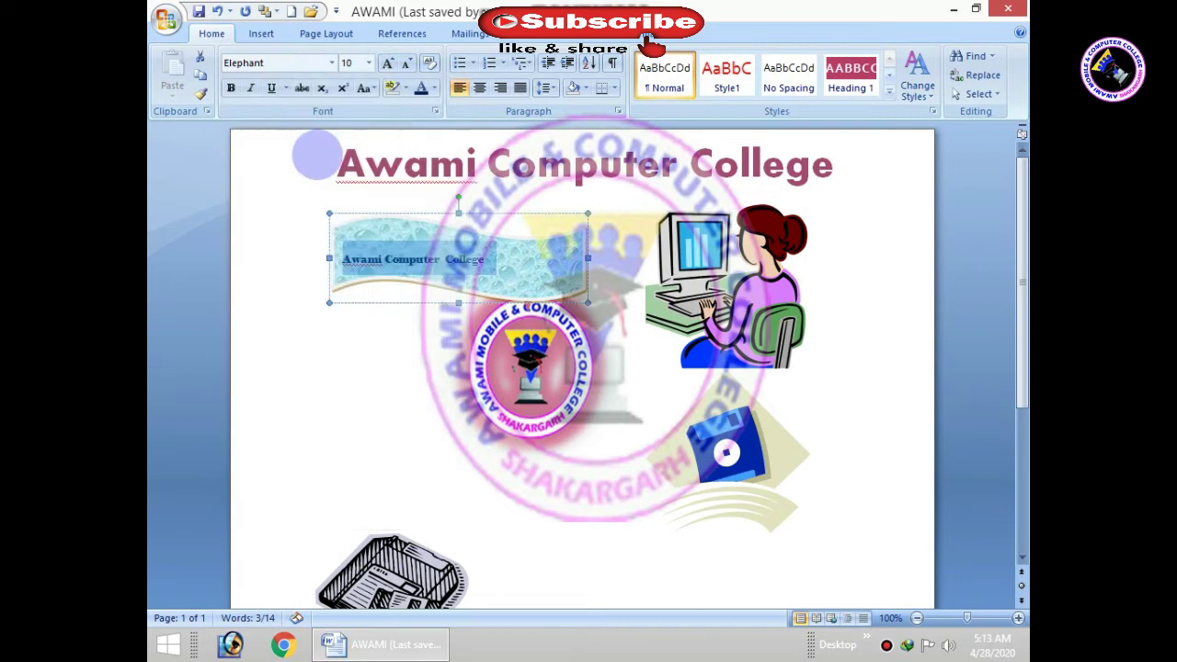
{"action": "left_click", "coordinate": [388, 62]}
{"action": "left_click", "coordinate": [389, 63]}
{"action": "left_click", "coordinate": [388, 62]}
{"action": "left_click", "coordinate": [388, 62]}
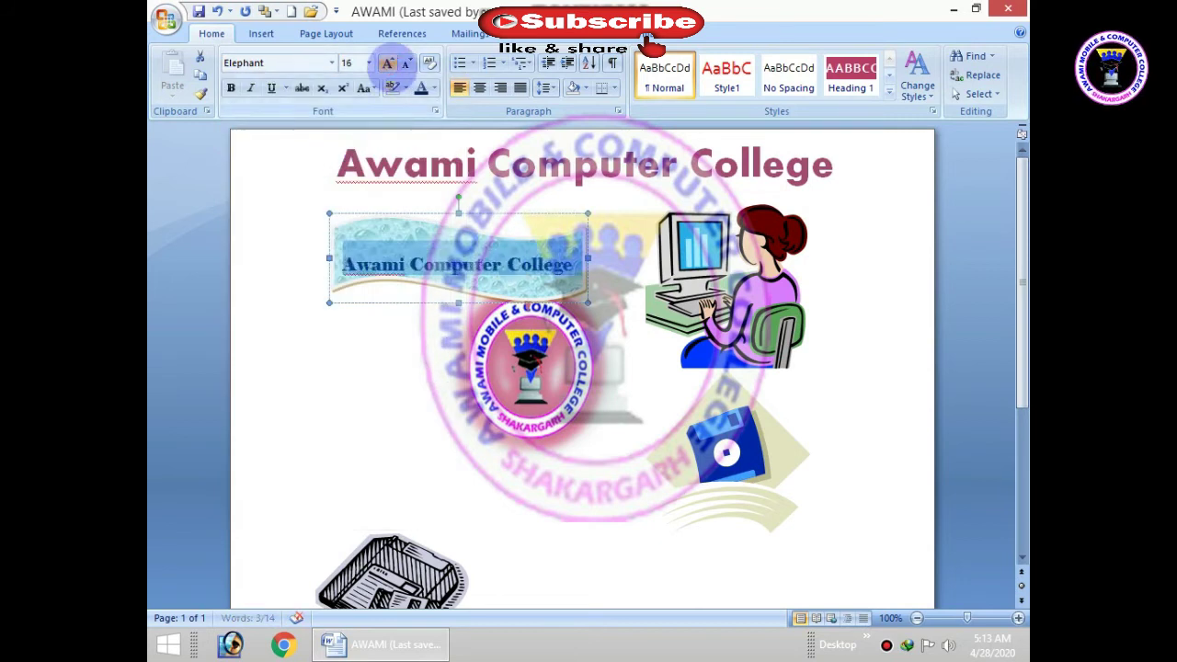
{"action": "left_click", "coordinate": [262, 33]}
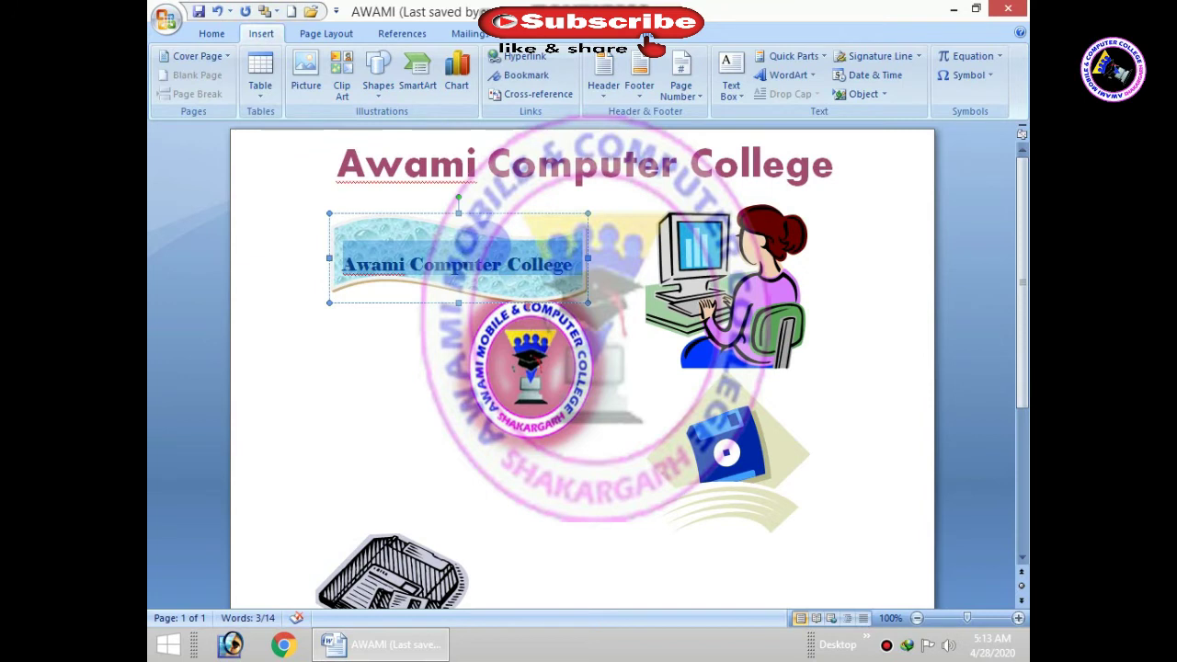
{"action": "double_click", "coordinate": [457, 265]}
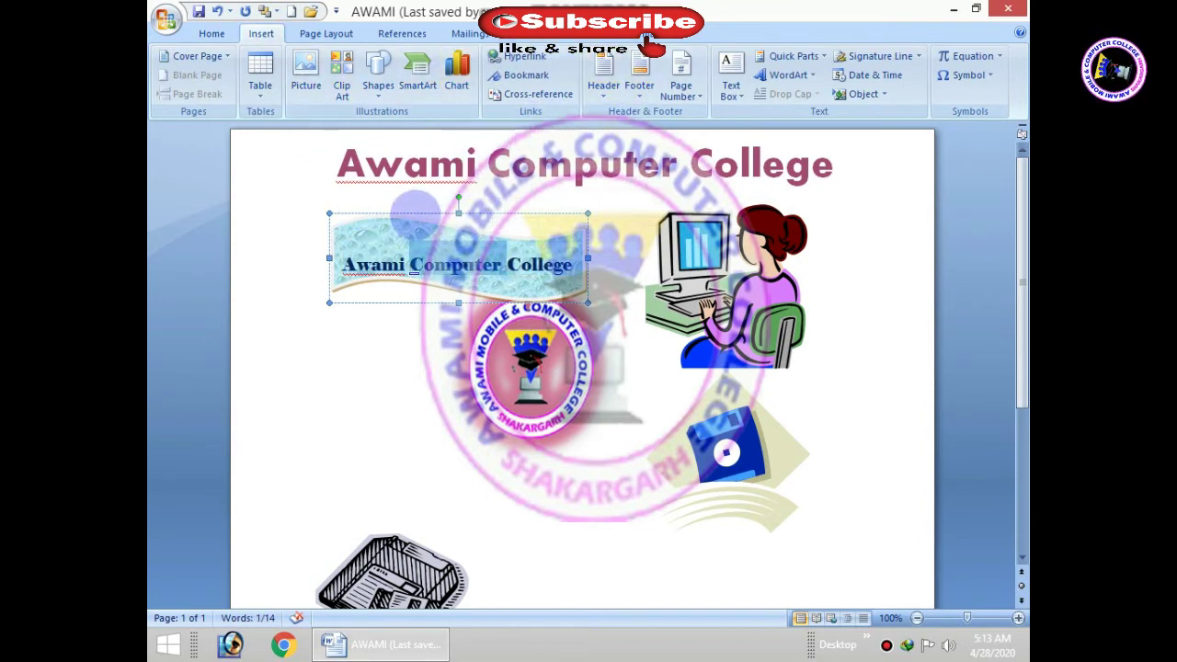
{"action": "left_click", "coordinate": [411, 221]}
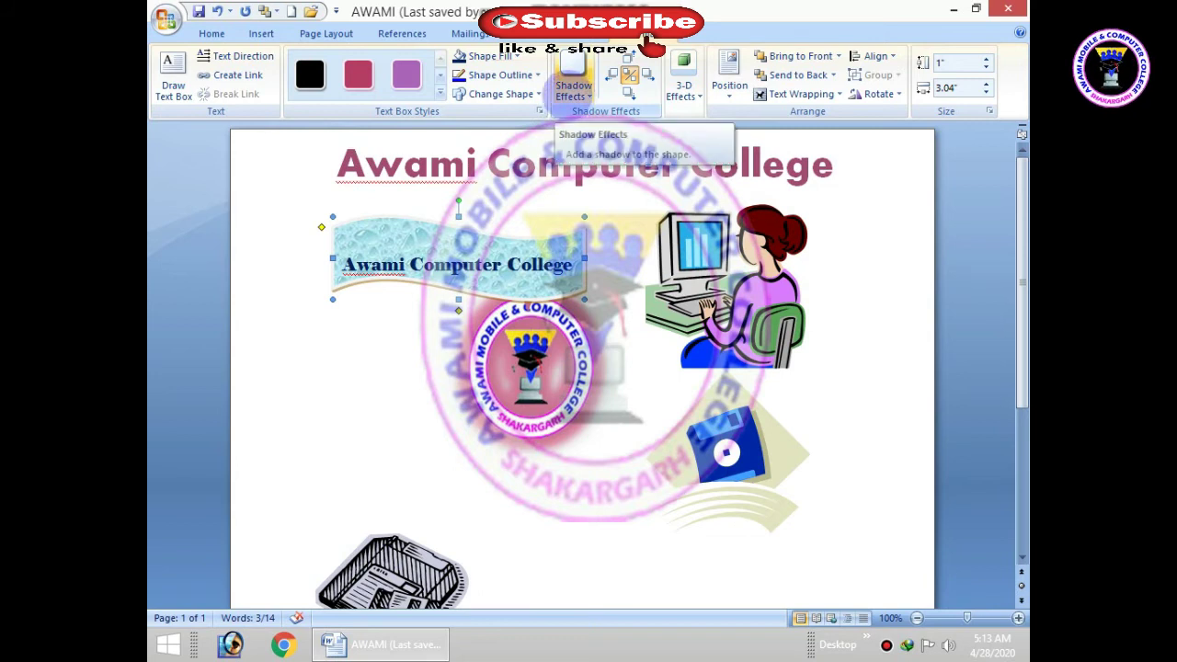
Apply a Drop Shadow to the water-droplet banner, nudged down and to the left
{"action": "left_click", "coordinate": [572, 87]}
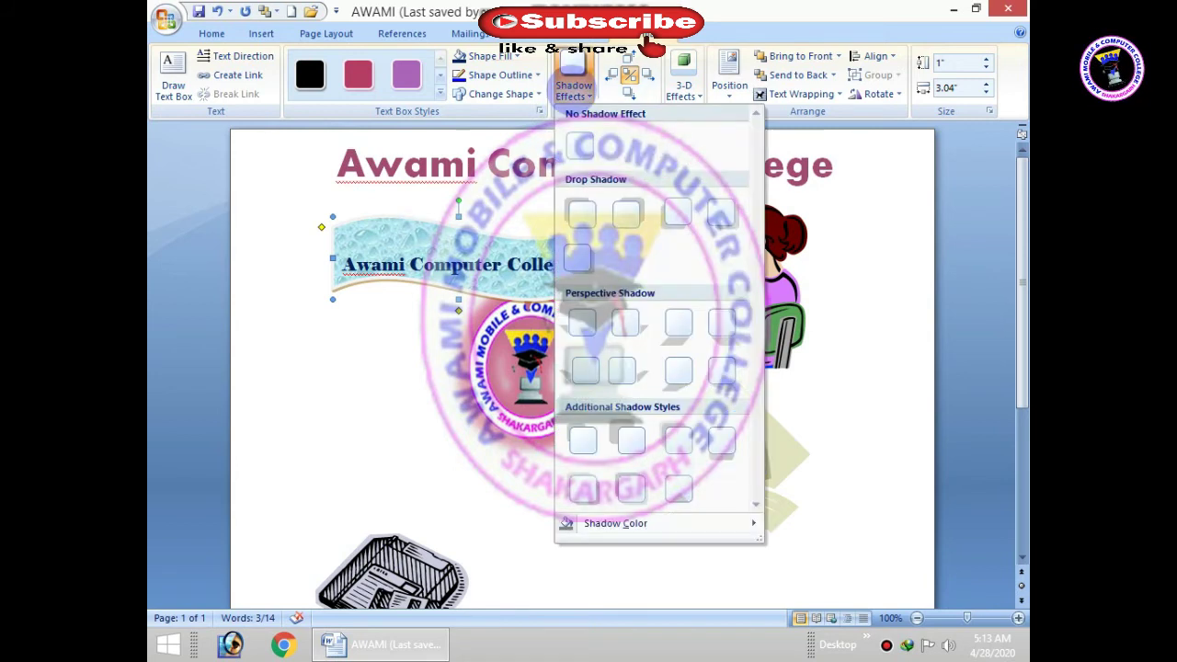
{"action": "left_click", "coordinate": [581, 214]}
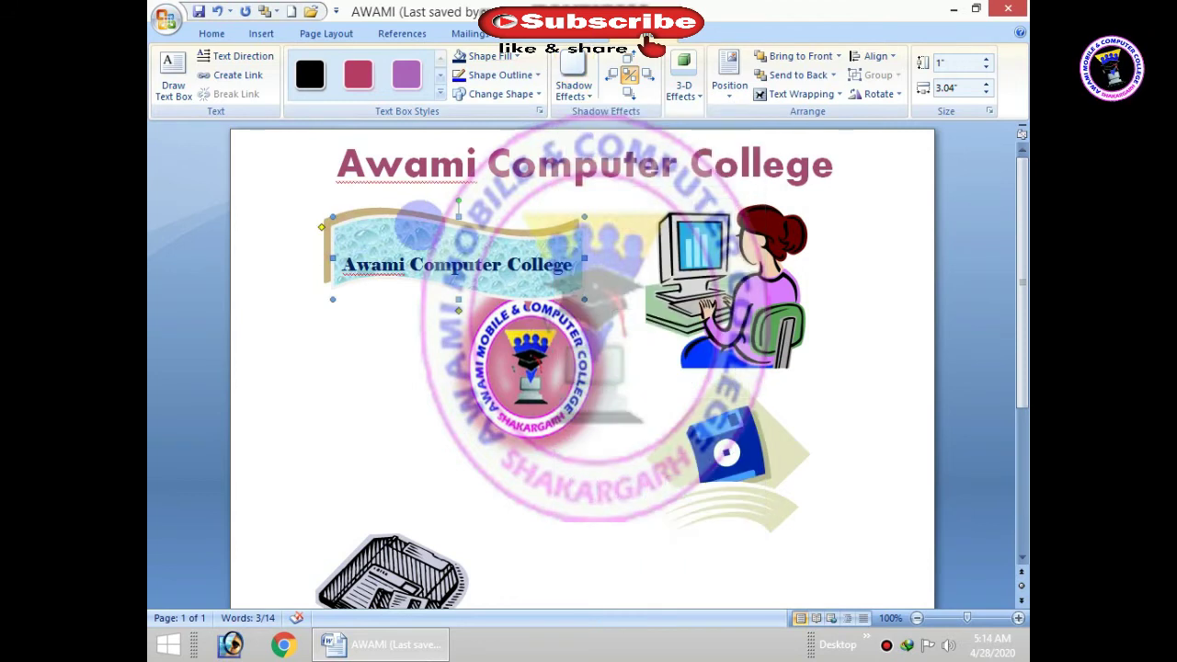
{"action": "left_click", "coordinate": [576, 87]}
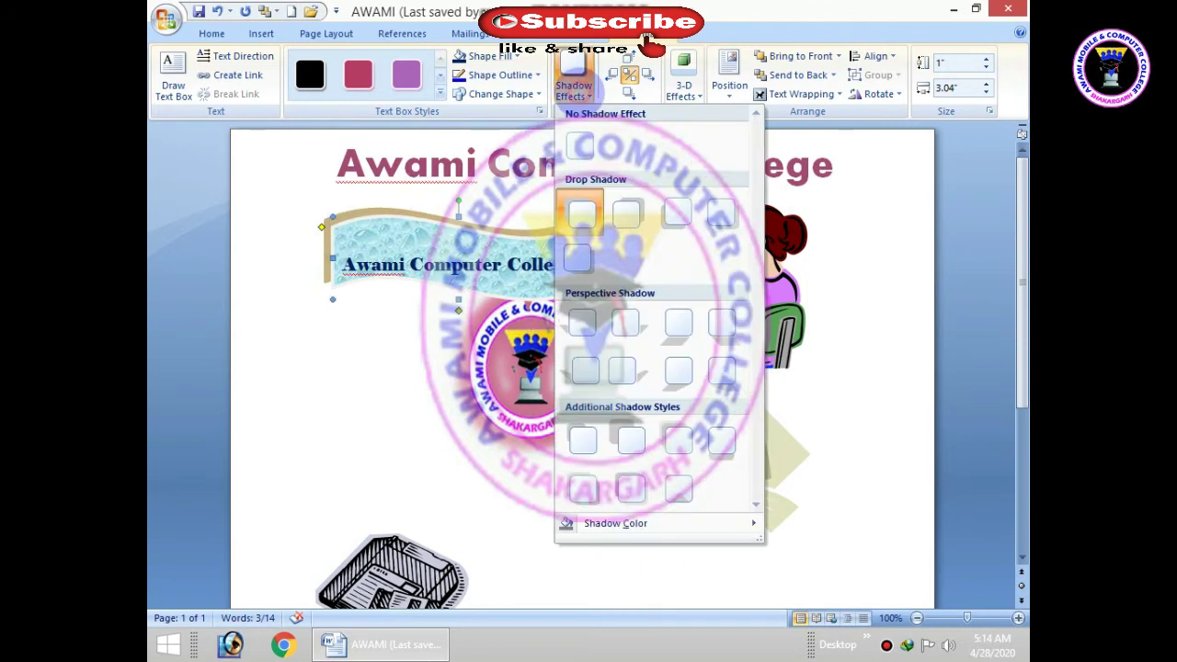
{"action": "mouse_move", "coordinate": [587, 529]}
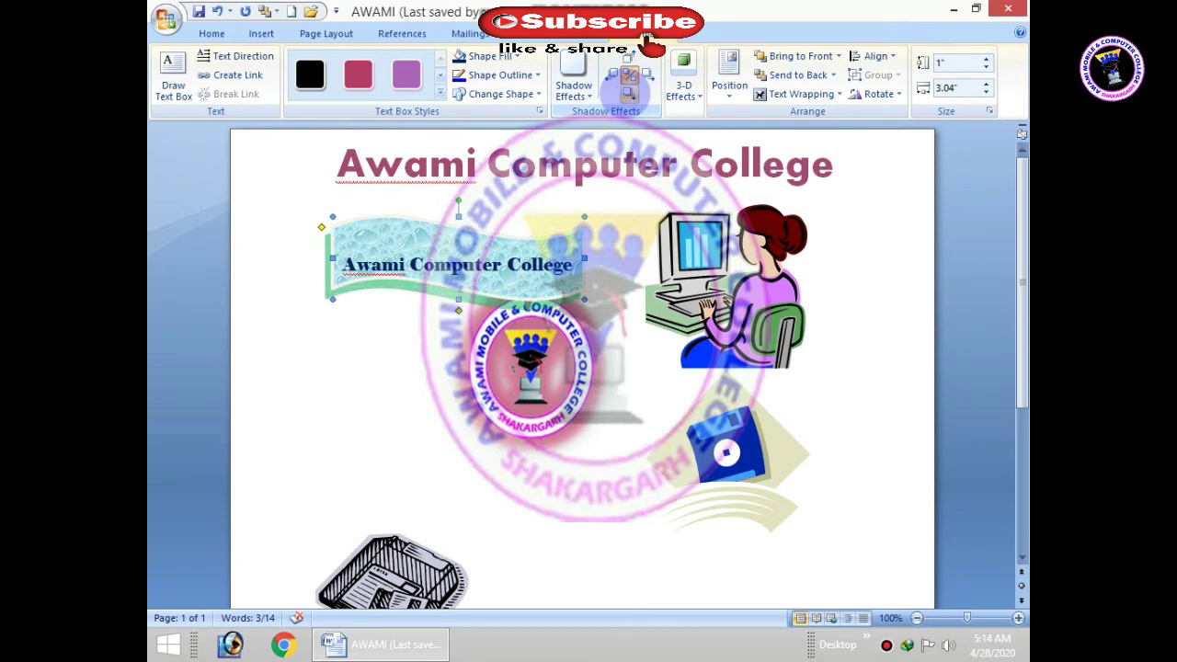
Give the banner a Perspective 3-D style with red 3-D colour and 144 pt depth
{"action": "left_click", "coordinate": [682, 90]}
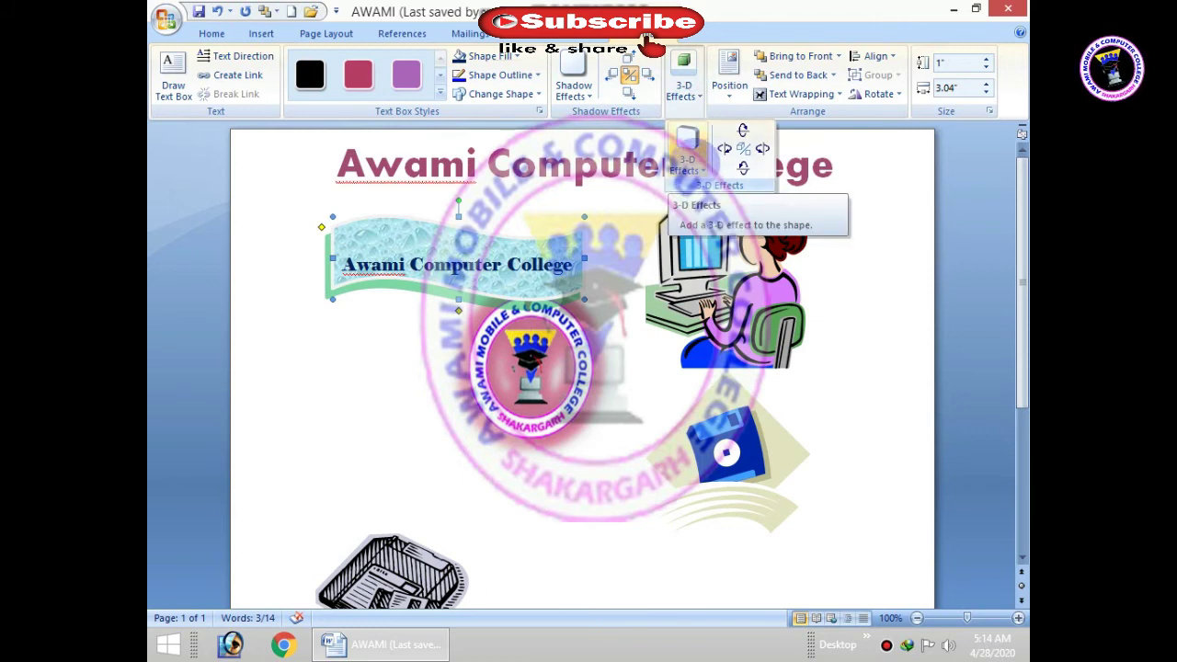
{"action": "left_click", "coordinate": [688, 147]}
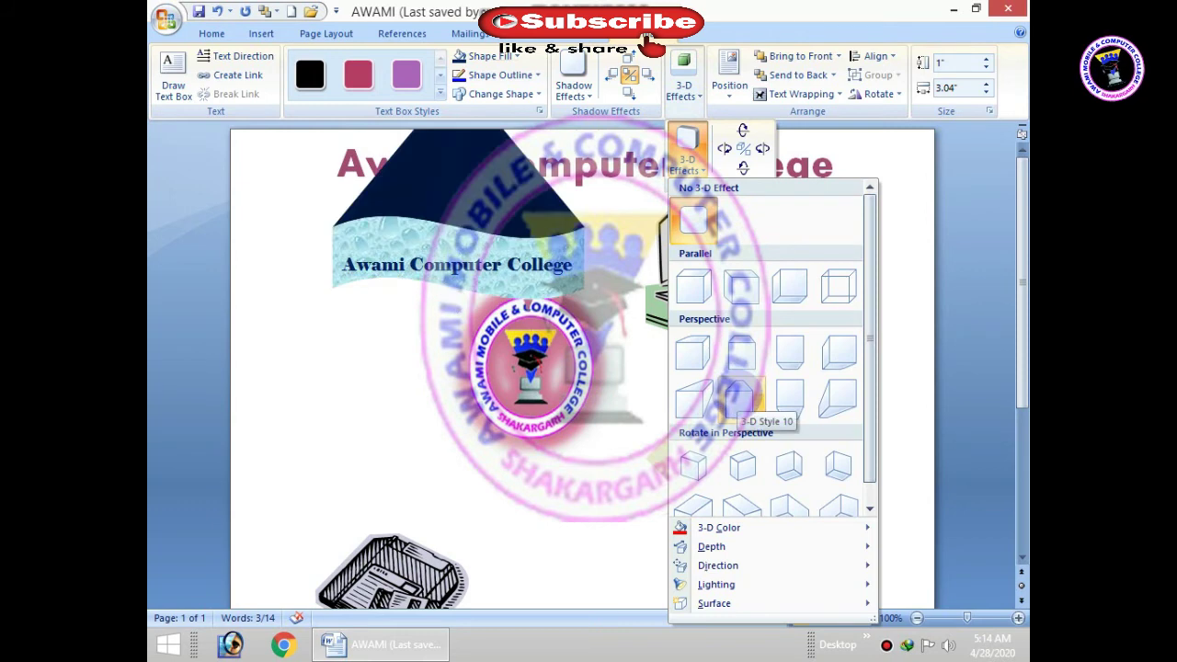
{"action": "left_click", "coordinate": [574, 304]}
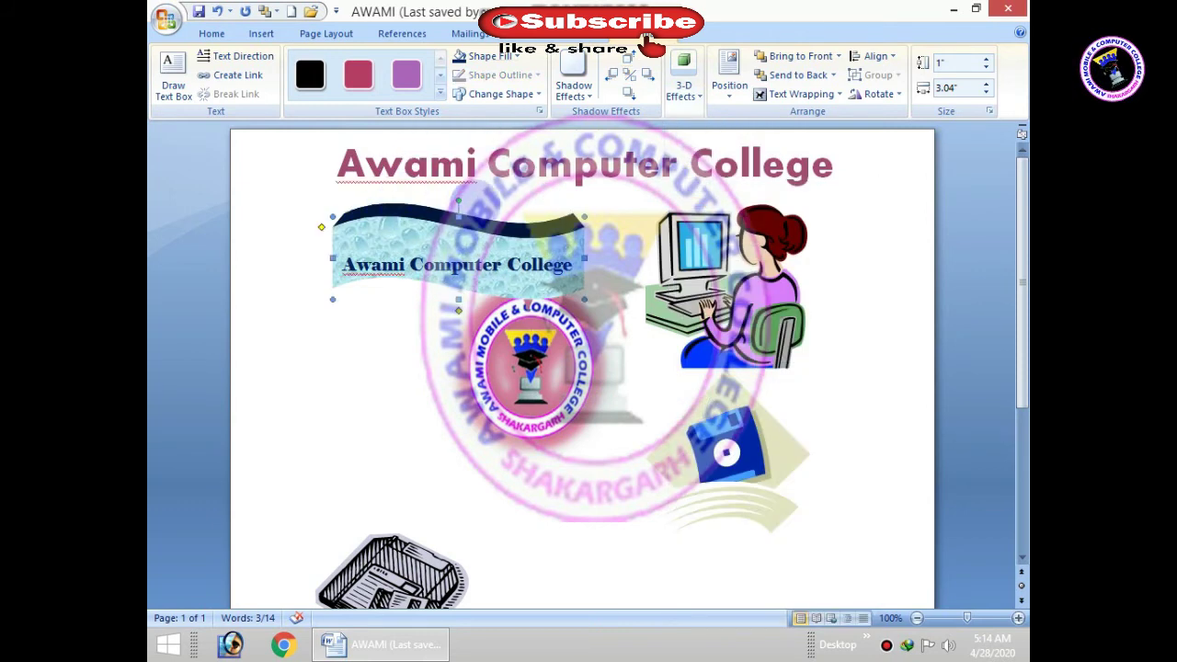
{"action": "left_click", "coordinate": [684, 89]}
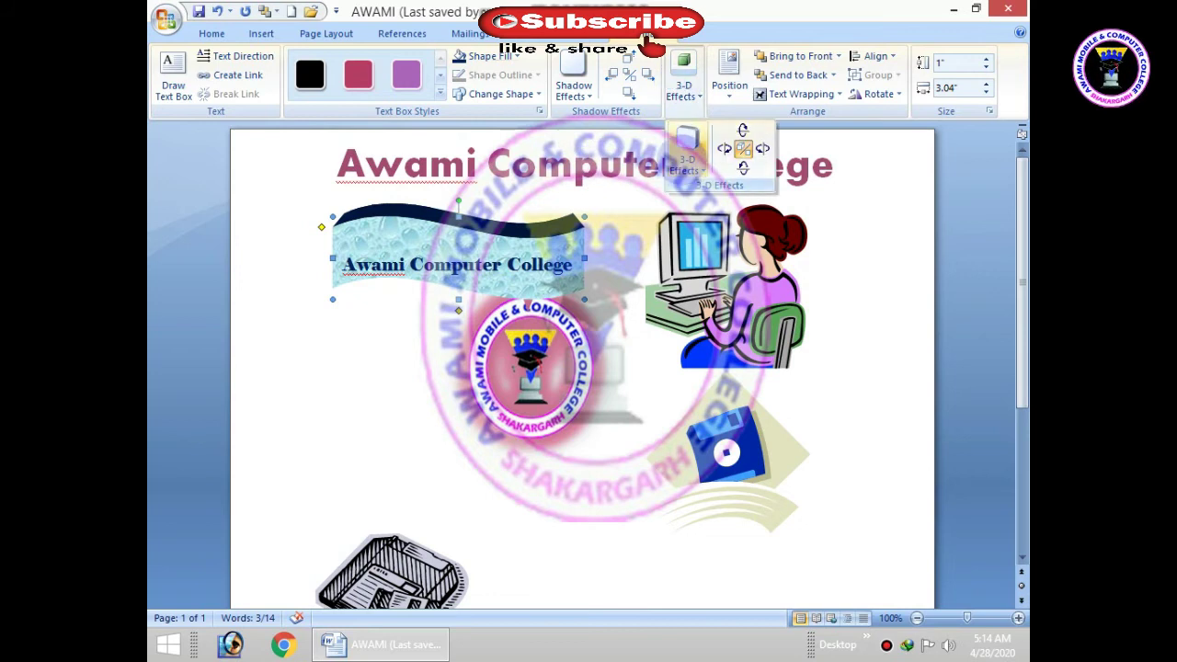
{"action": "left_click", "coordinate": [688, 145]}
{"action": "mouse_move", "coordinate": [691, 530]}
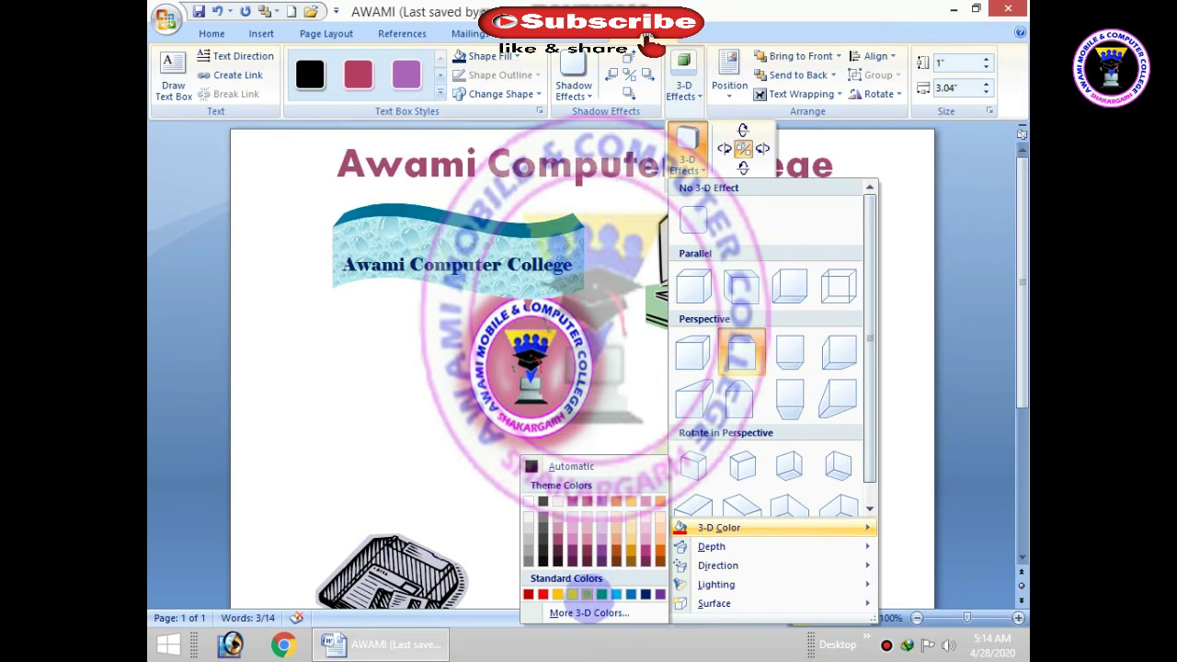
{"action": "left_click", "coordinate": [529, 594]}
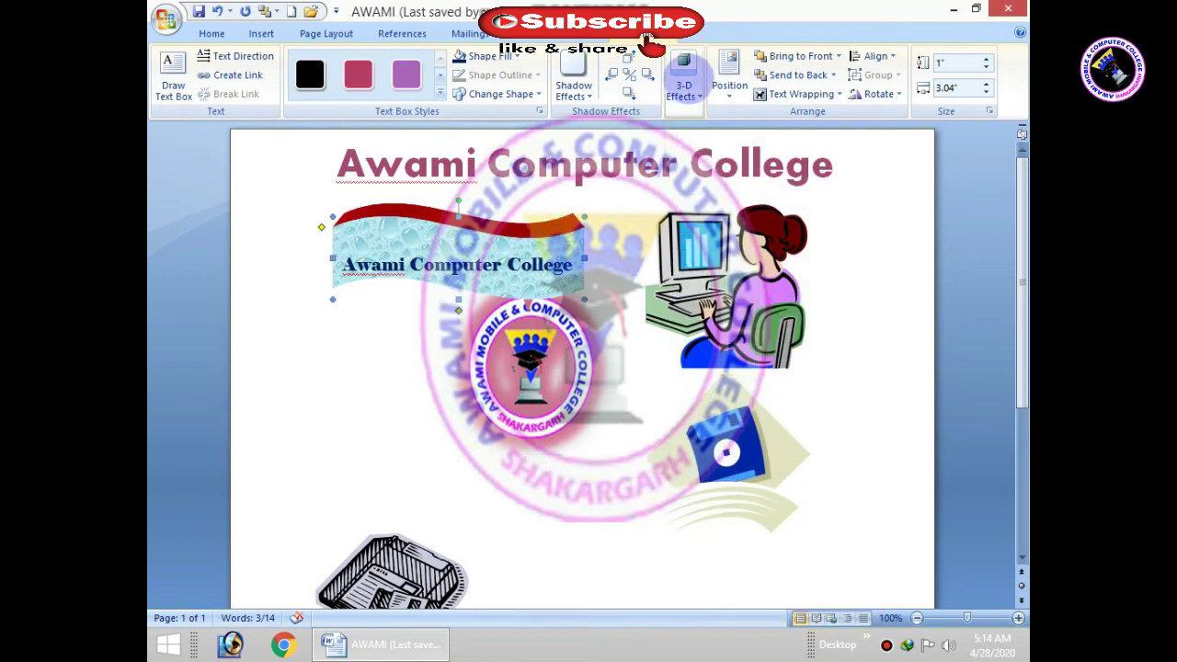
{"action": "left_click", "coordinate": [683, 82]}
{"action": "left_click", "coordinate": [688, 148]}
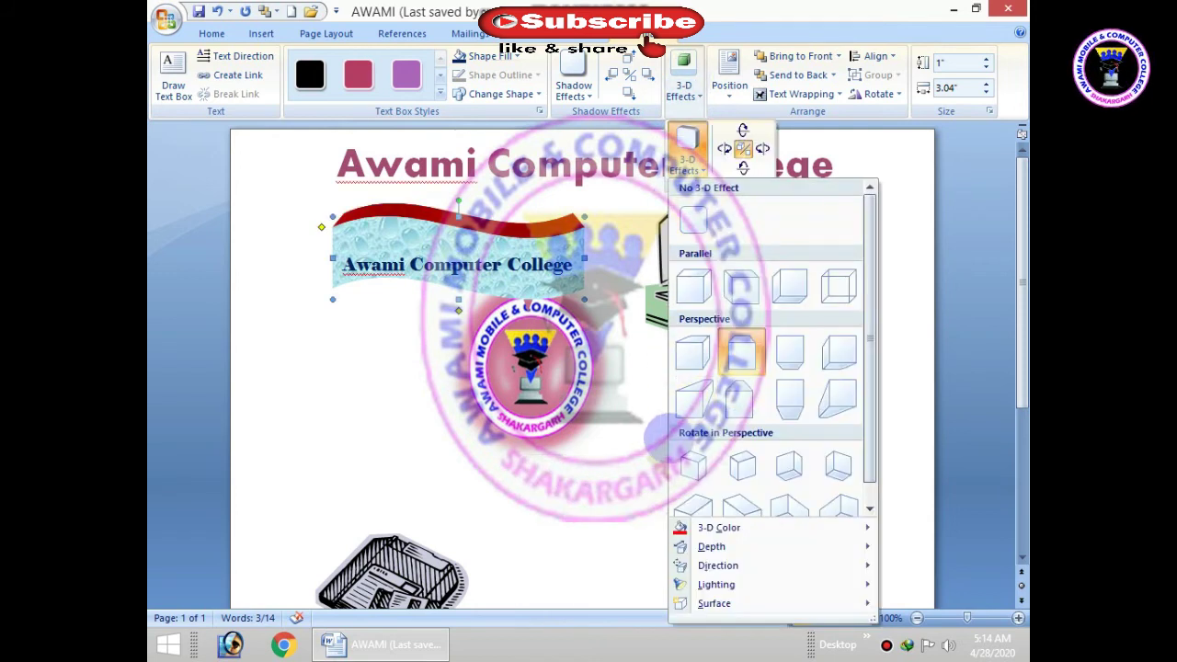
{"action": "mouse_move", "coordinate": [693, 549]}
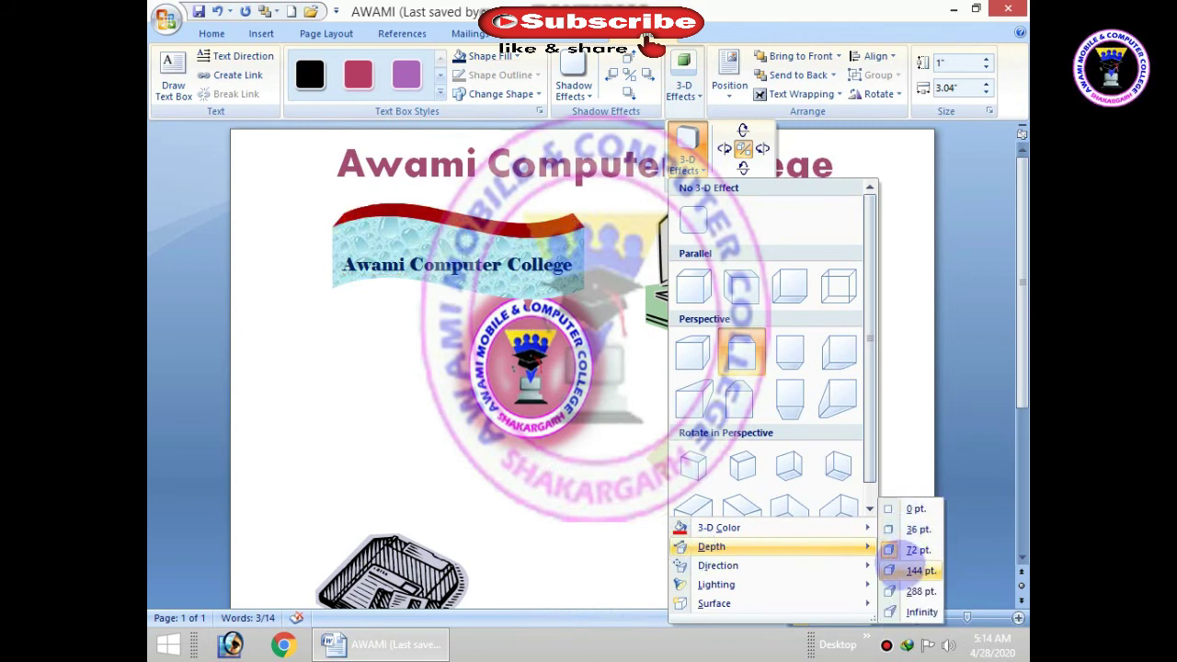
{"action": "left_click", "coordinate": [910, 591]}
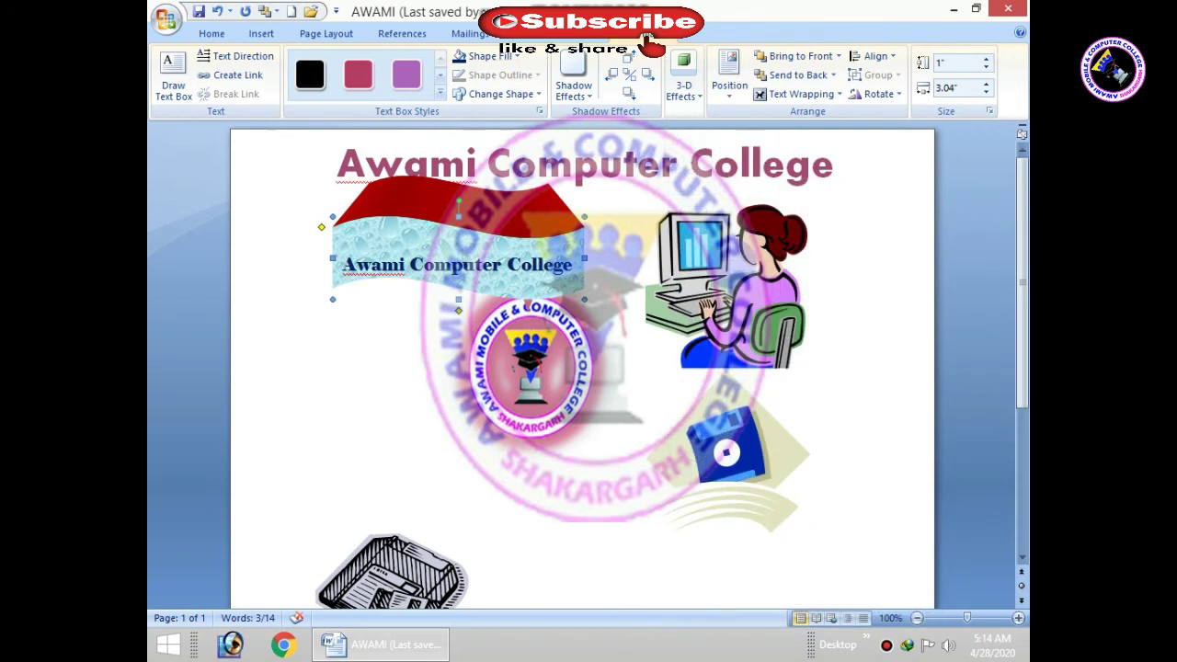
Angle the red extrusion down and left, change the lighting, and apply a Plastic surface
{"action": "left_click", "coordinate": [684, 87]}
{"action": "mouse_move", "coordinate": [717, 584]}
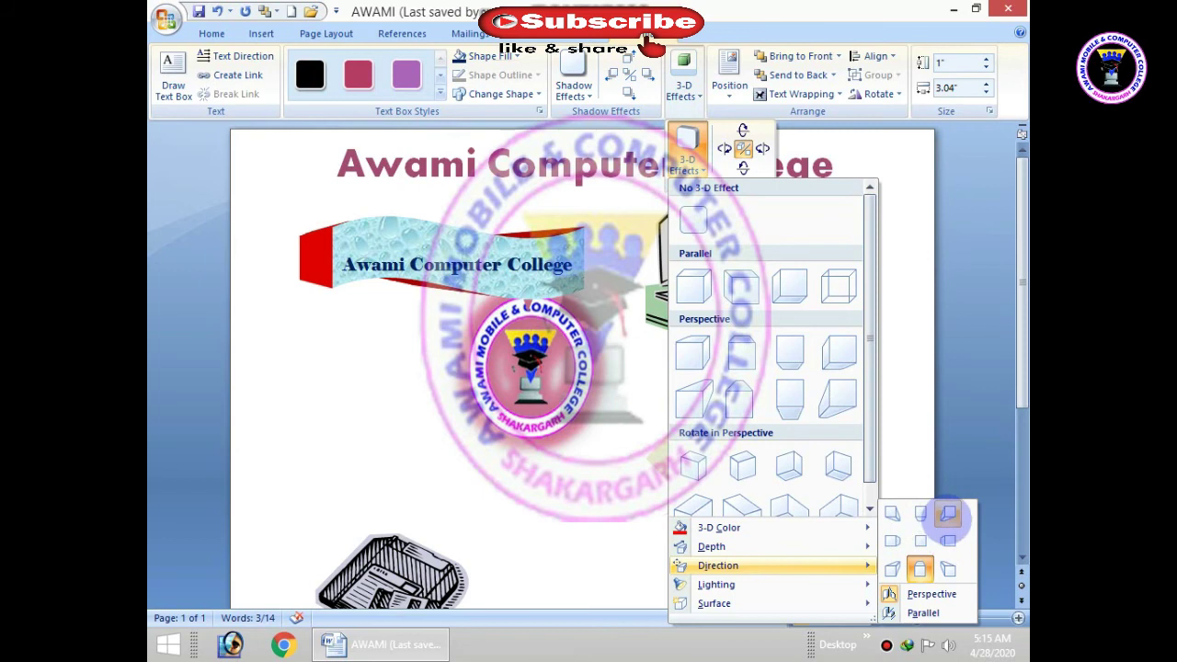
{"action": "left_click", "coordinate": [948, 514]}
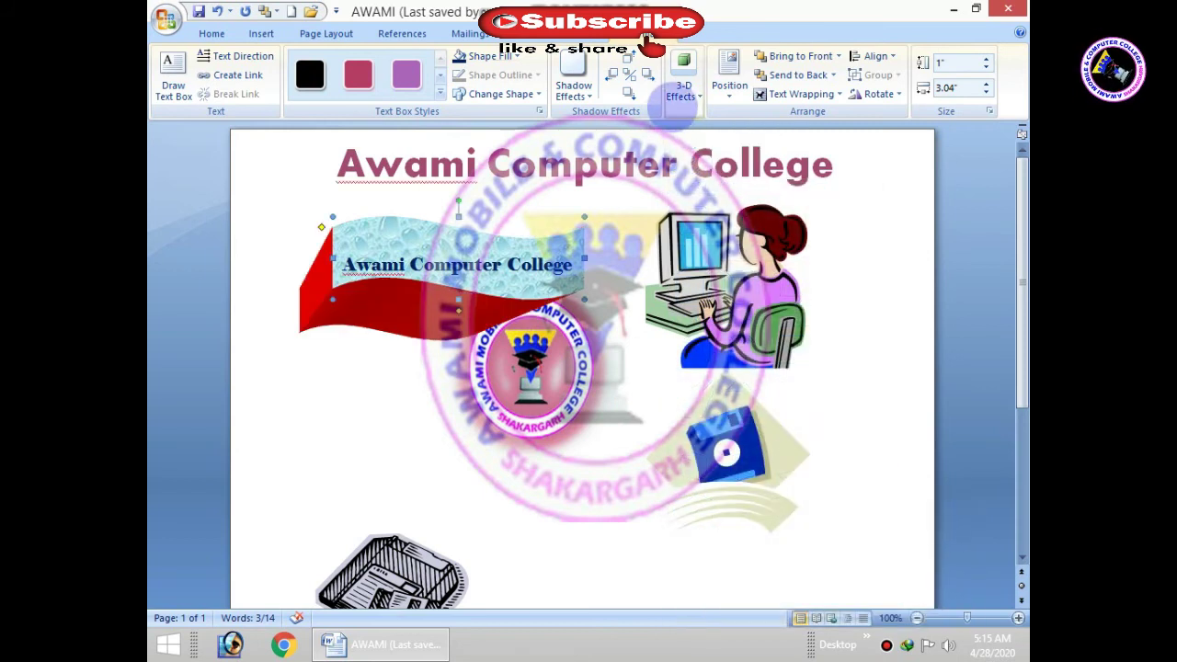
{"action": "left_click", "coordinate": [682, 73]}
{"action": "left_click", "coordinate": [688, 147]}
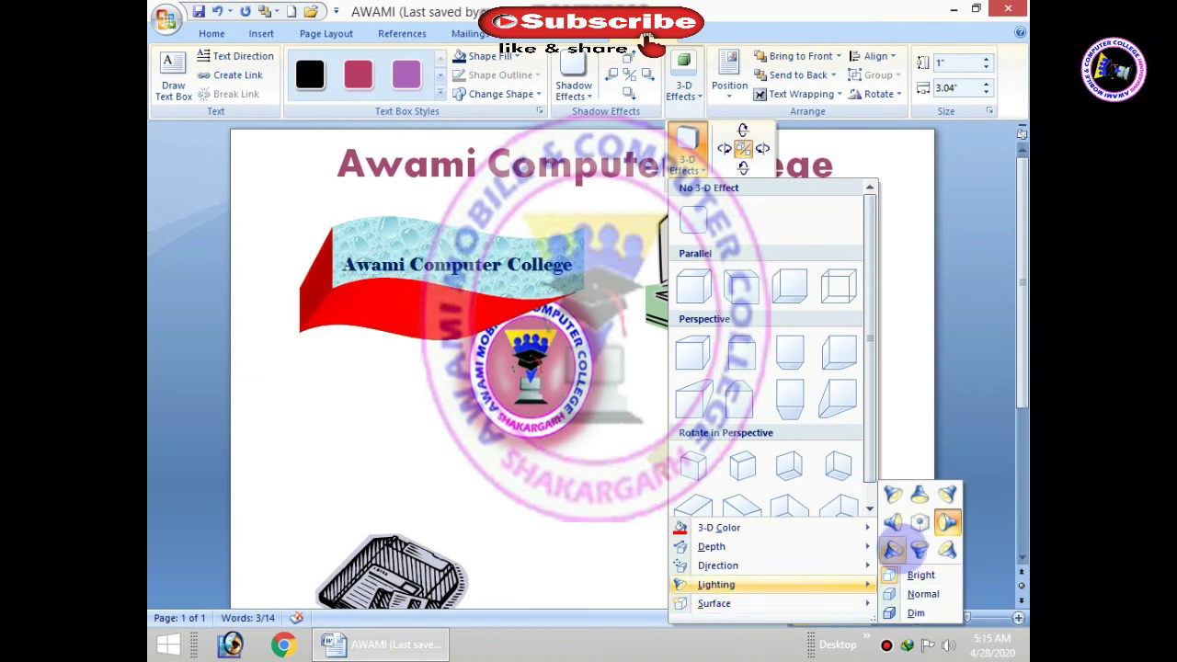
{"action": "left_click", "coordinate": [892, 522]}
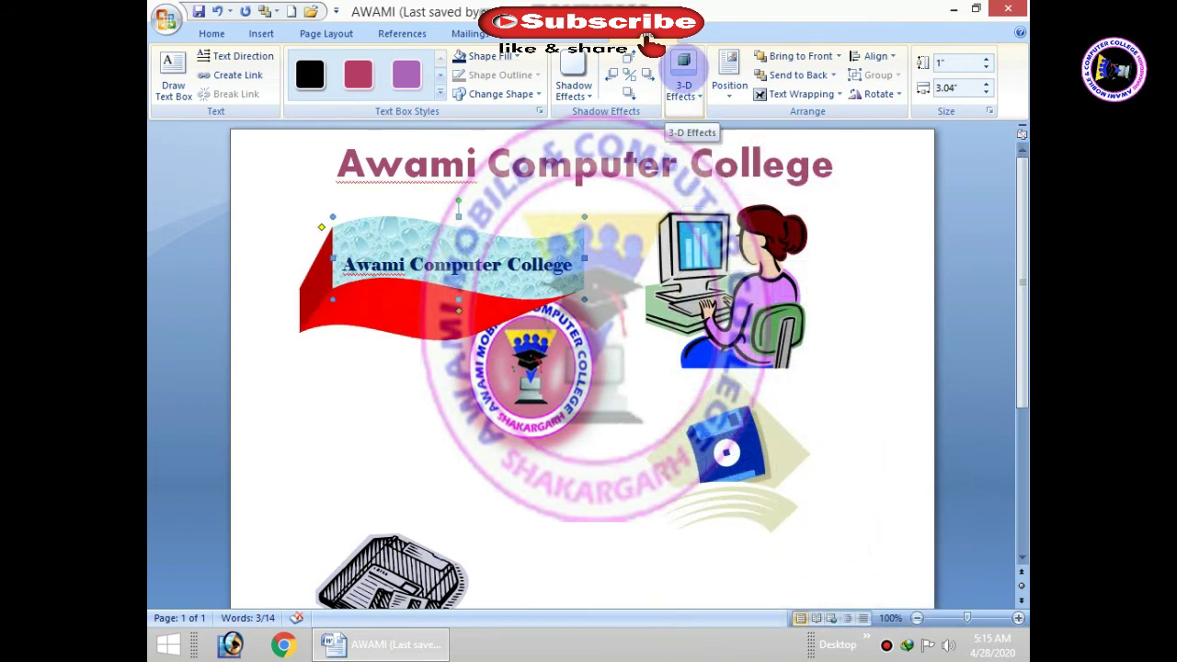
{"action": "left_click", "coordinate": [683, 87]}
{"action": "left_click", "coordinate": [688, 147]}
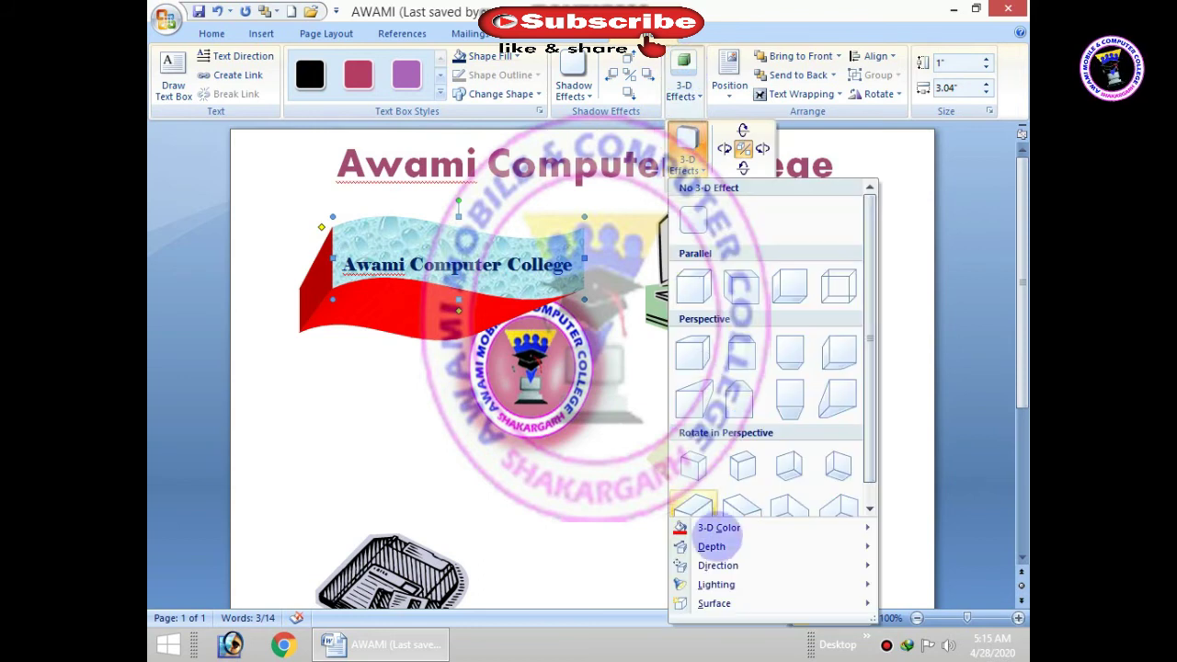
{"action": "mouse_move", "coordinate": [750, 605]}
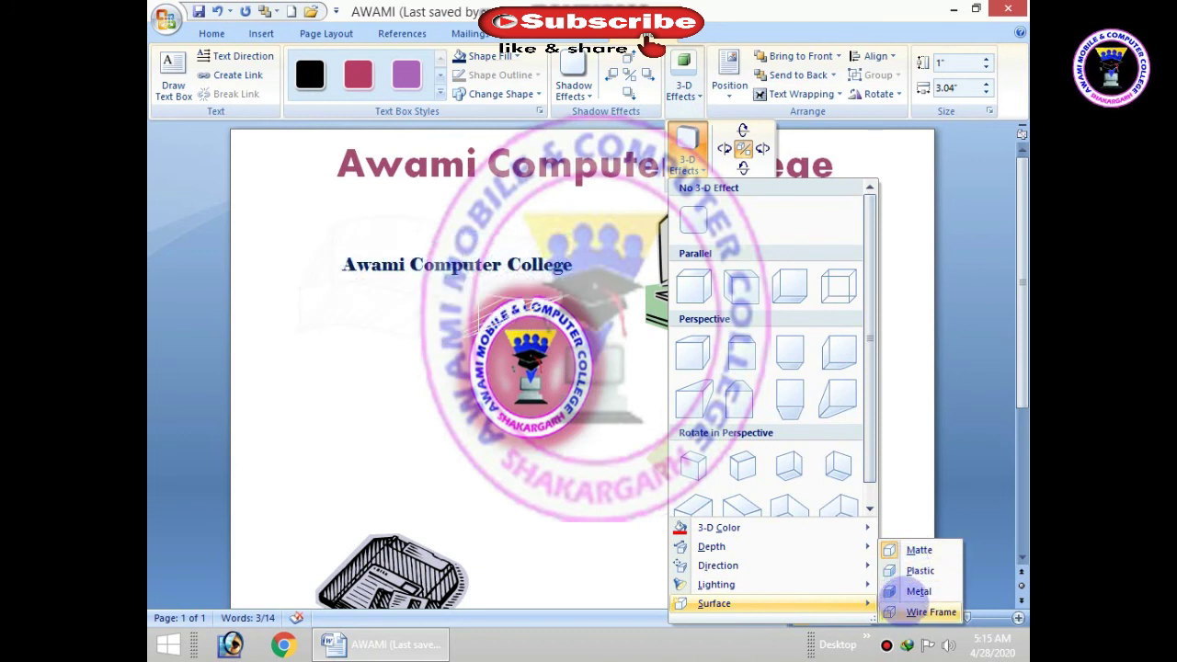
{"action": "left_click", "coordinate": [919, 570]}
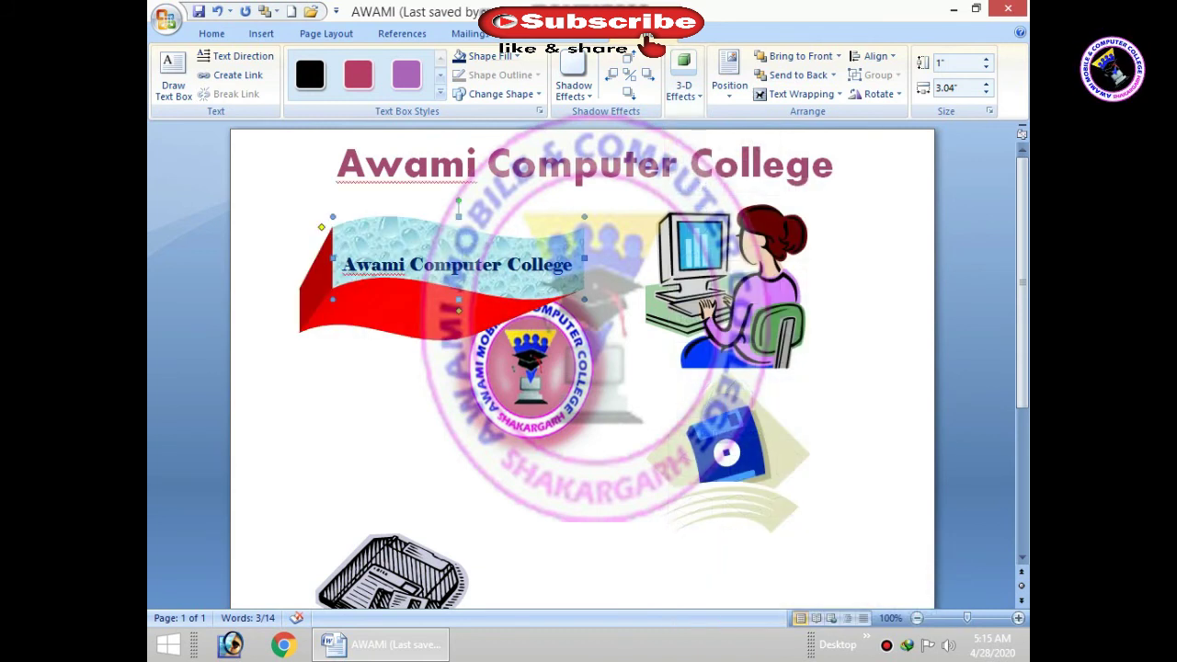
Position the 3-D banner at the top centre of the page, then start a picture insert
{"action": "left_click", "coordinate": [729, 74]}
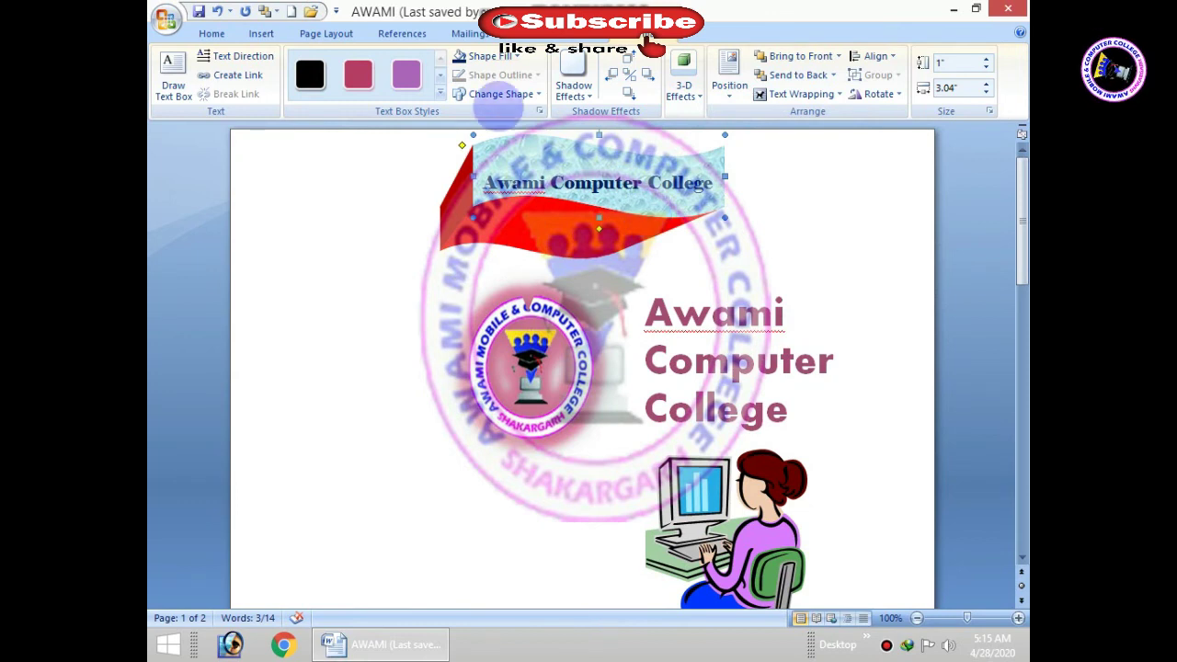
{"action": "left_click", "coordinate": [261, 33]}
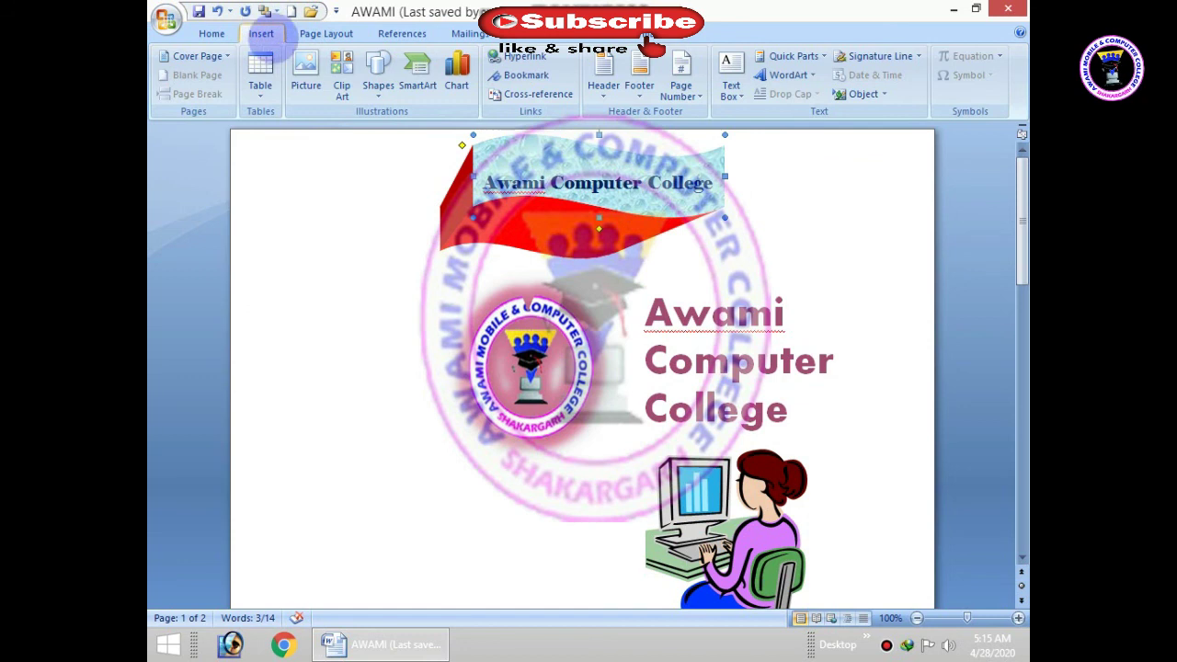
{"action": "left_click", "coordinate": [310, 97]}
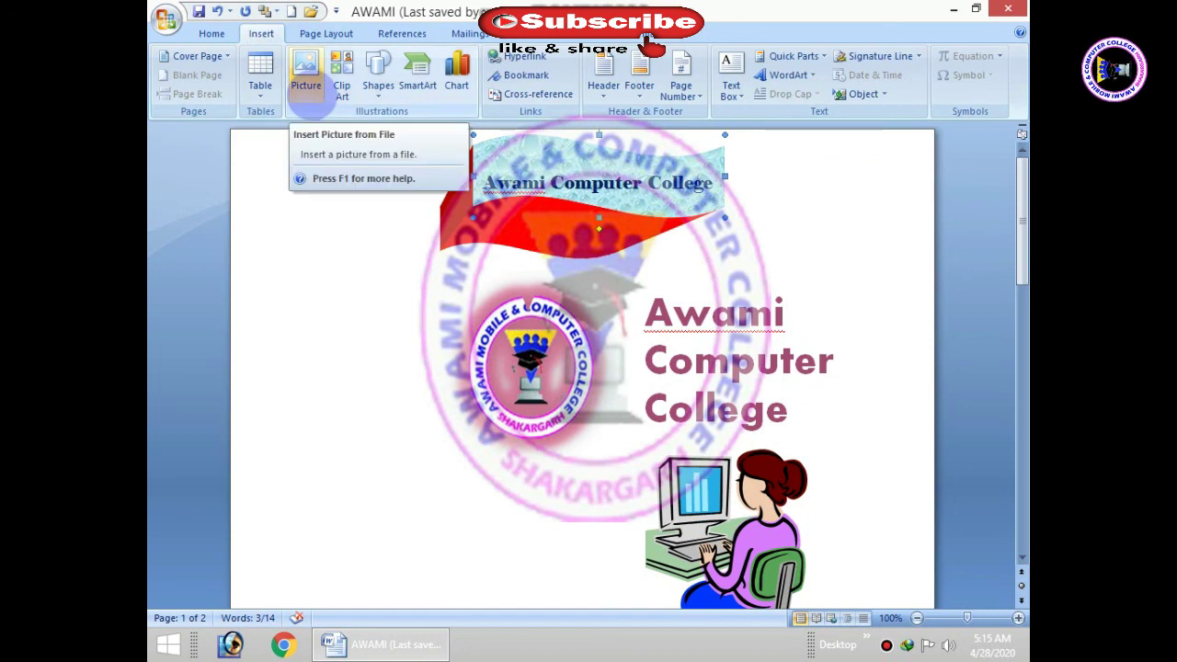